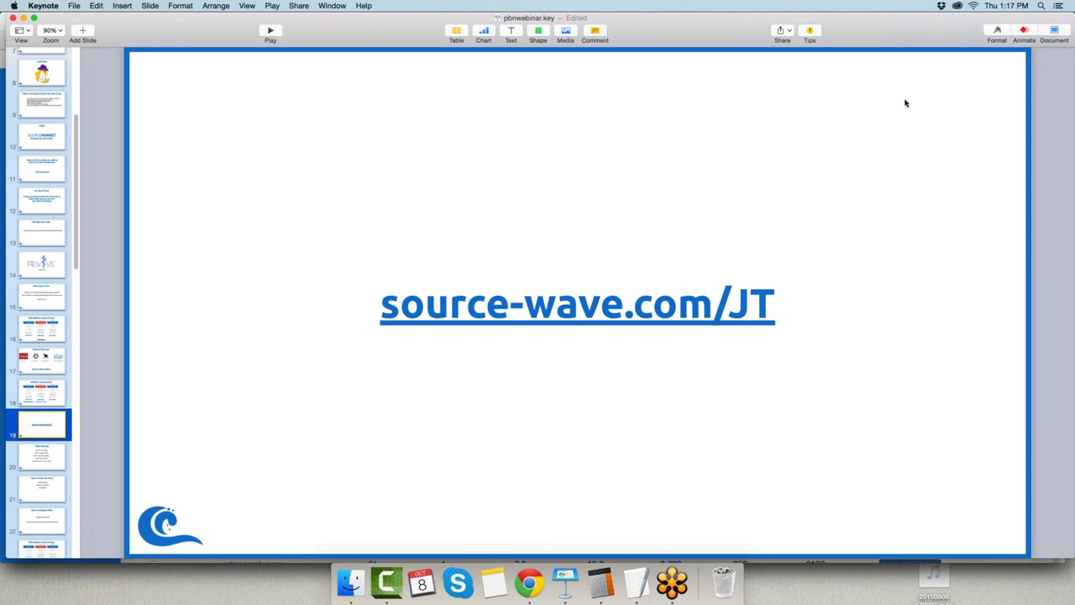
Advance the presentation past the PBN Training slide to the "How To Find The Sites" slide
{"action": "key", "text": "Down"}
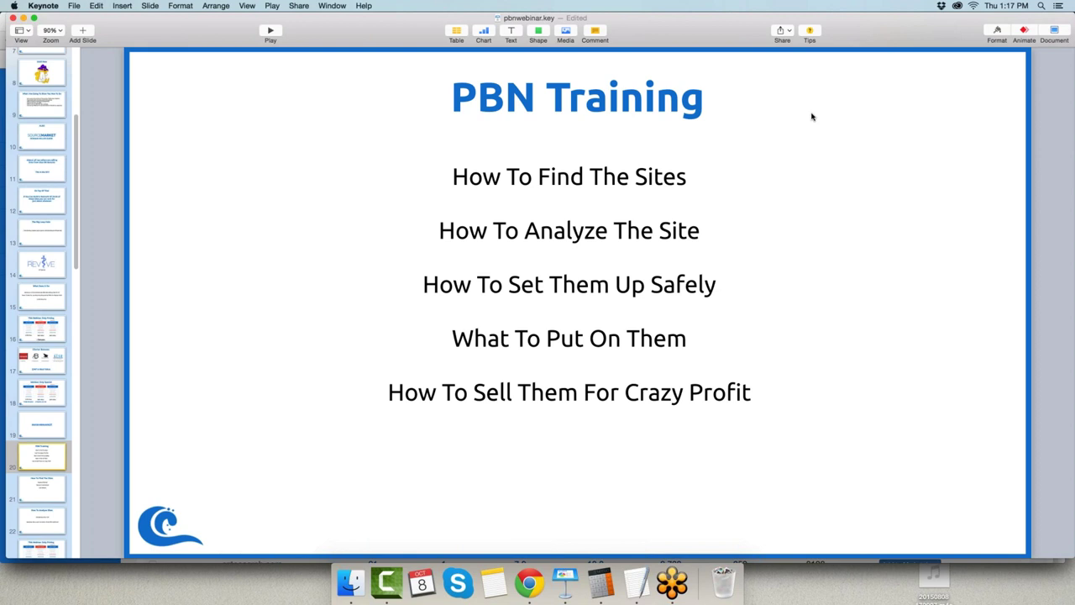
{"action": "left_click", "coordinate": [46, 495]}
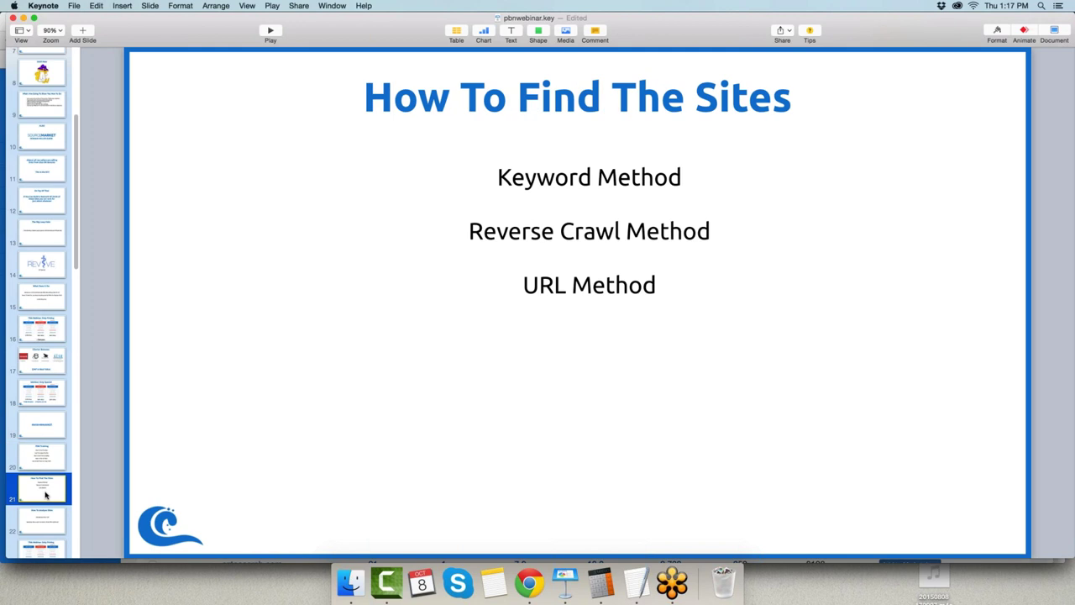
Switch to the Source Revive window in Chrome, show its crawl projects, and check the WebbyNotes document in TextEdit
{"action": "right_click", "coordinate": [524, 592]}
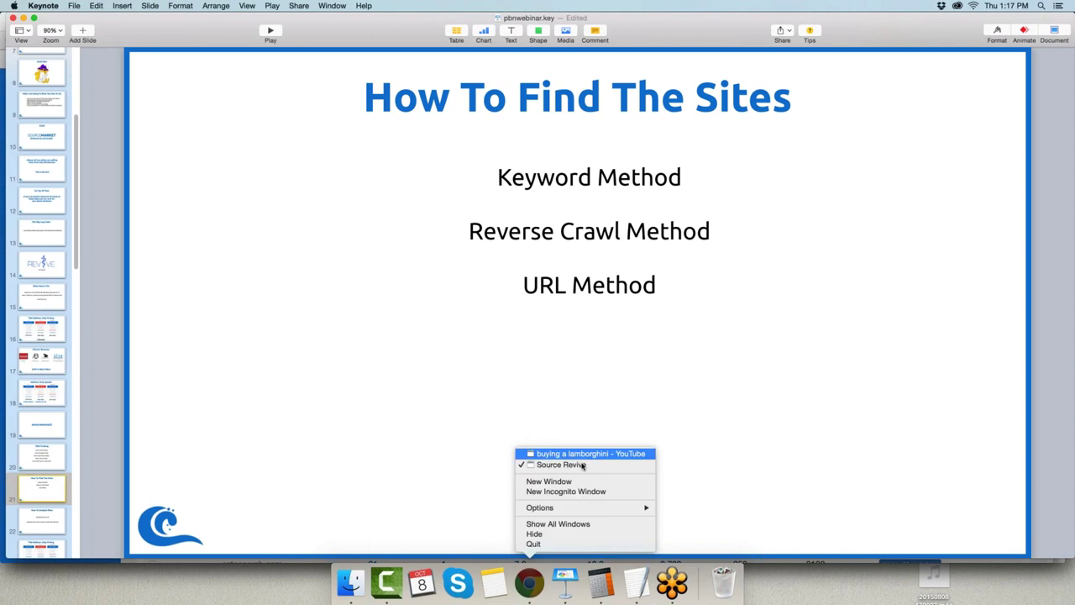
{"action": "left_click", "coordinate": [560, 465]}
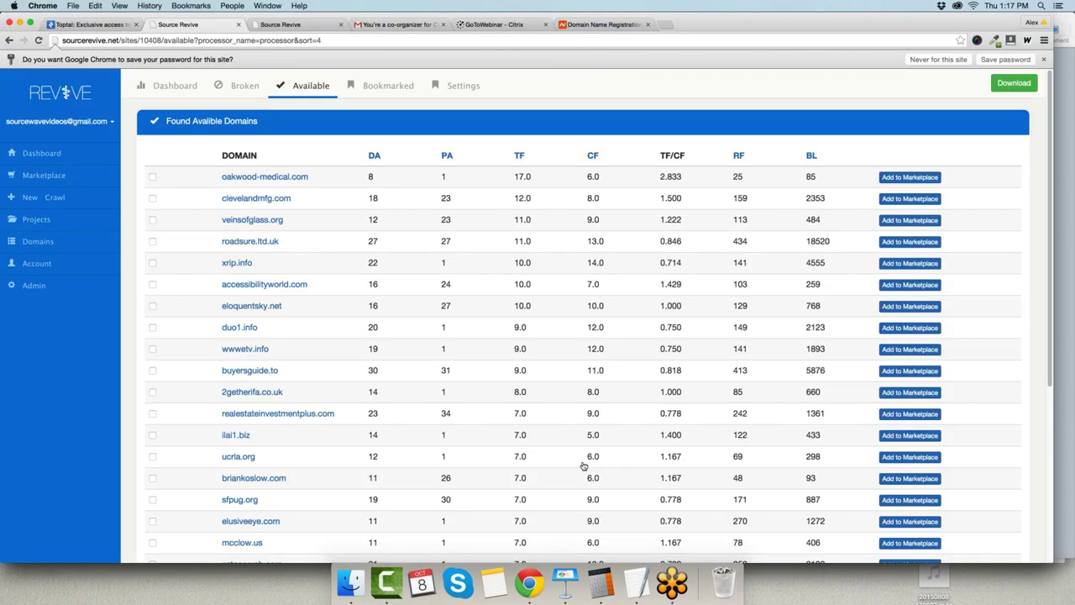
{"action": "left_click", "coordinate": [38, 219]}
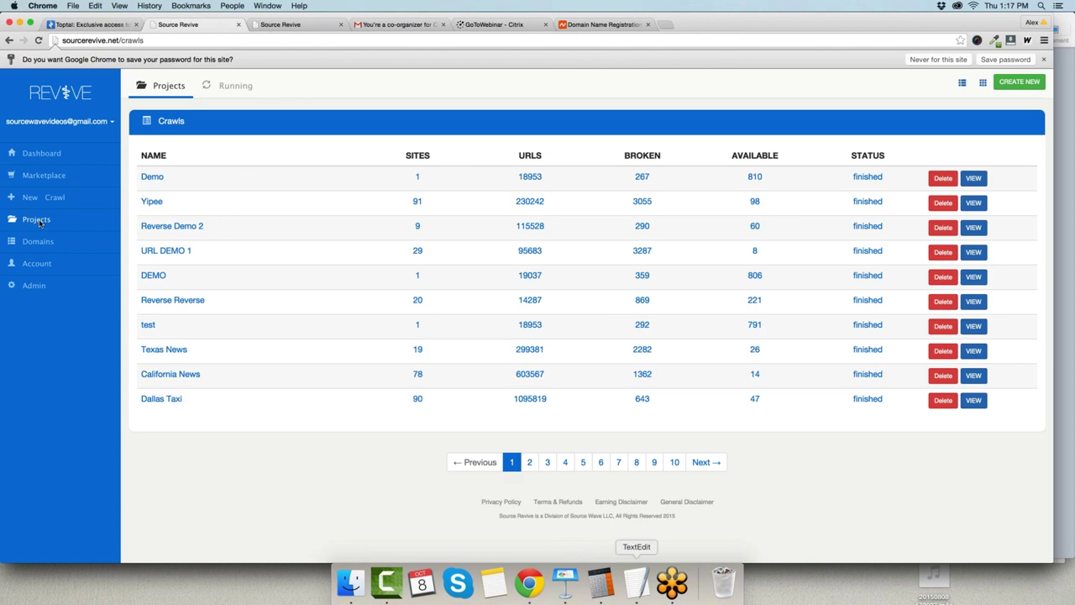
{"action": "left_click", "coordinate": [646, 592]}
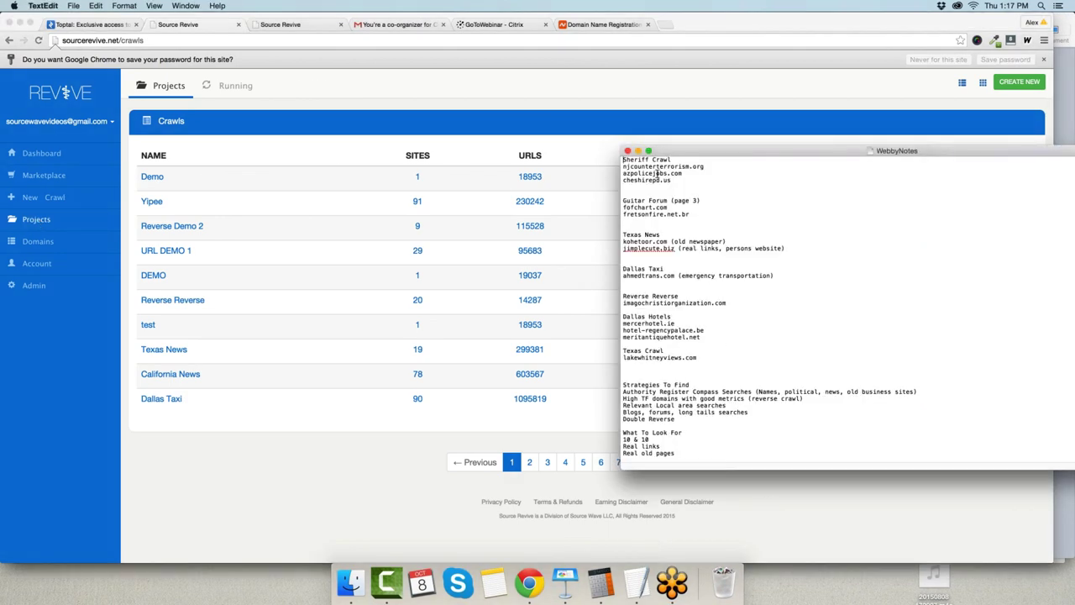
{"action": "left_click", "coordinate": [659, 128]}
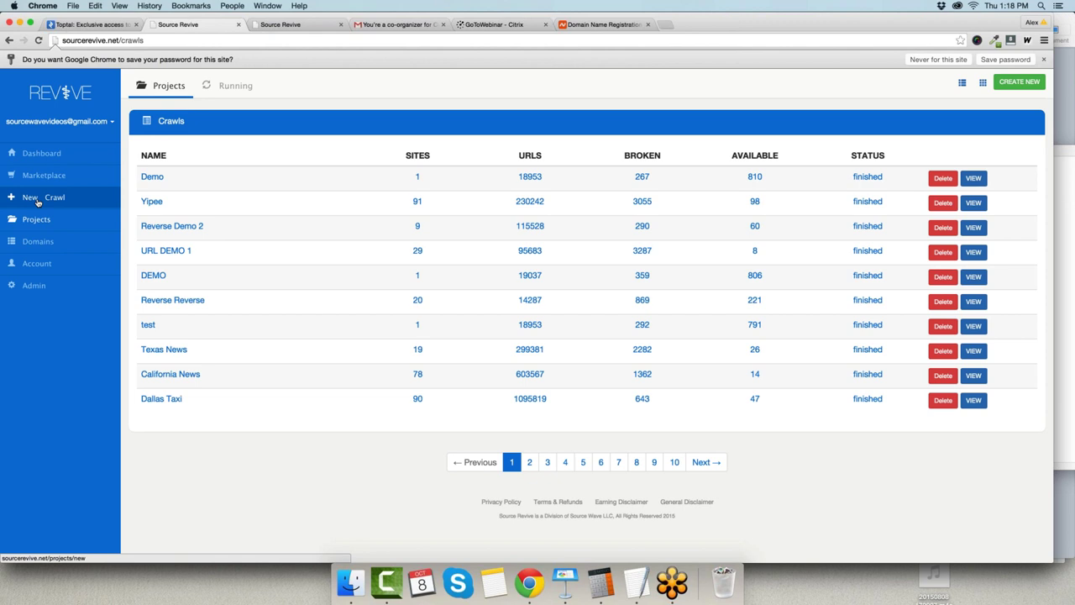
Fill in a new keyword crawl named "Guitar Ninja 24" with niche keyword "guitar forum" and 75 pages to crawl
{"action": "left_click", "coordinate": [37, 202]}
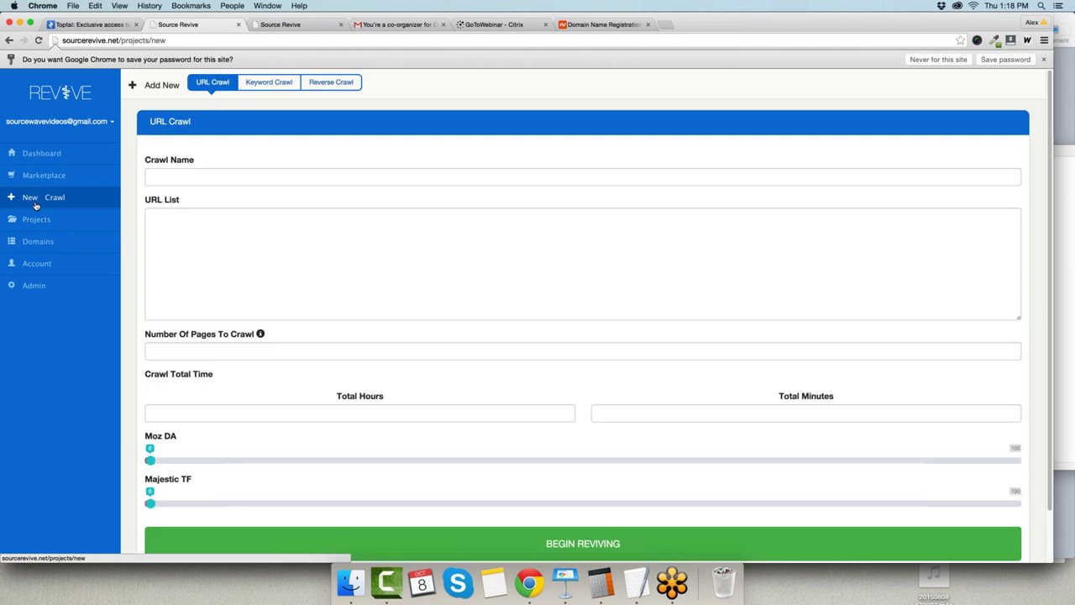
{"action": "left_click", "coordinate": [271, 83]}
{"action": "left_click", "coordinate": [242, 217]}
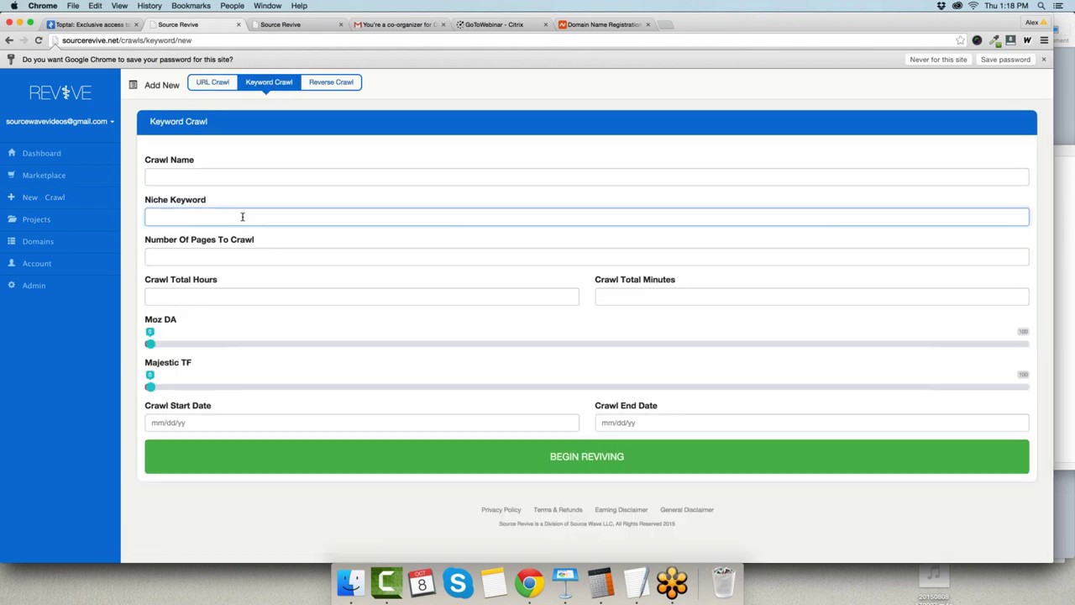
{"action": "type", "text": "guitar forum"}
{"action": "key", "text": "Tab"}
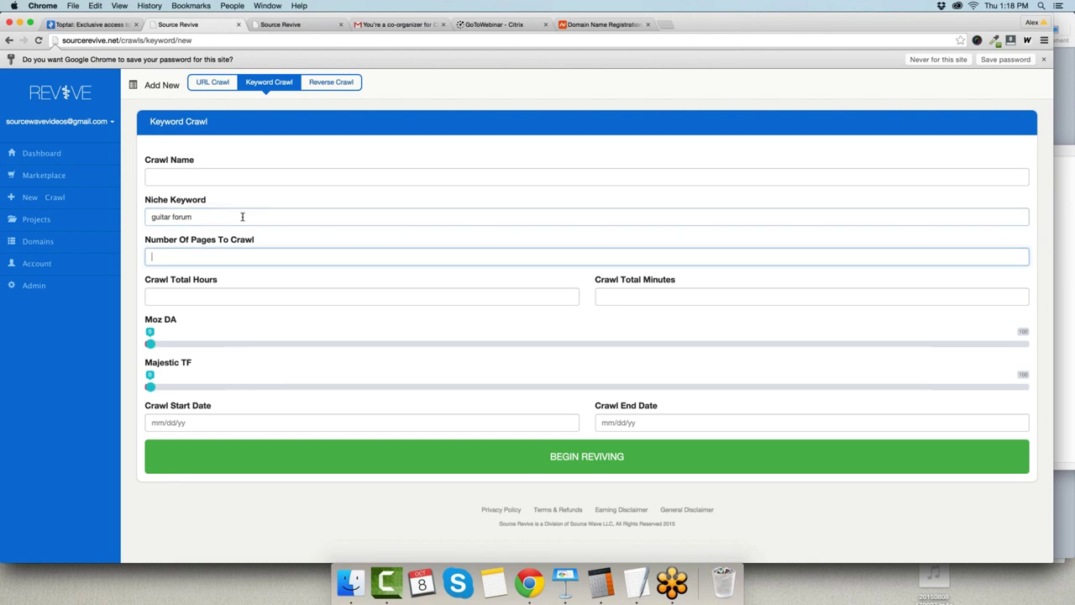
{"action": "type", "text": "75"}
{"action": "left_click", "coordinate": [241, 295]}
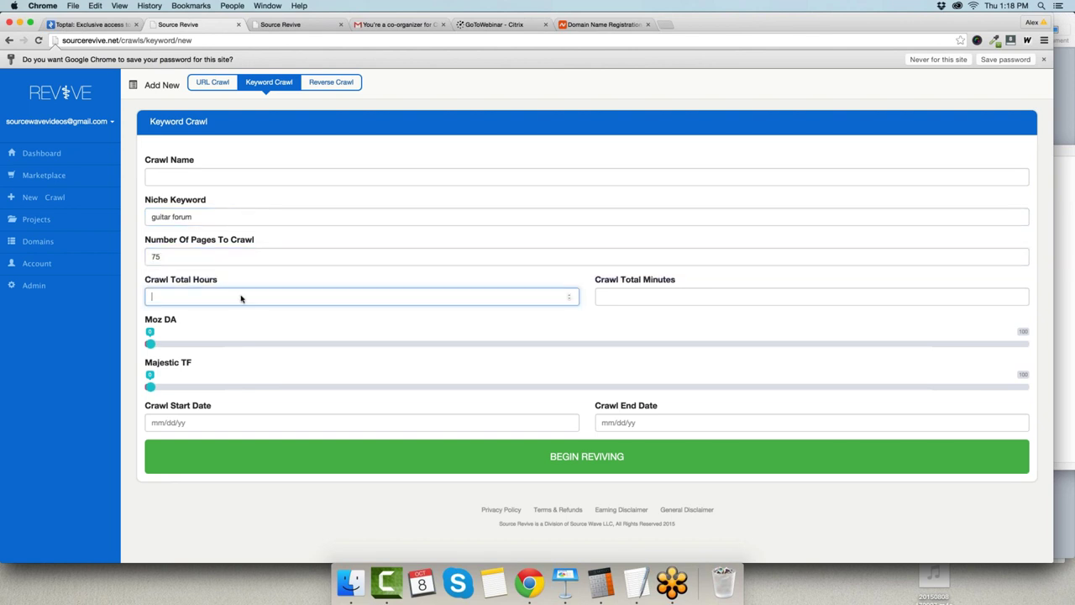
{"action": "left_click", "coordinate": [287, 176]}
{"action": "type", "text": "Guitar Ninja 24"}
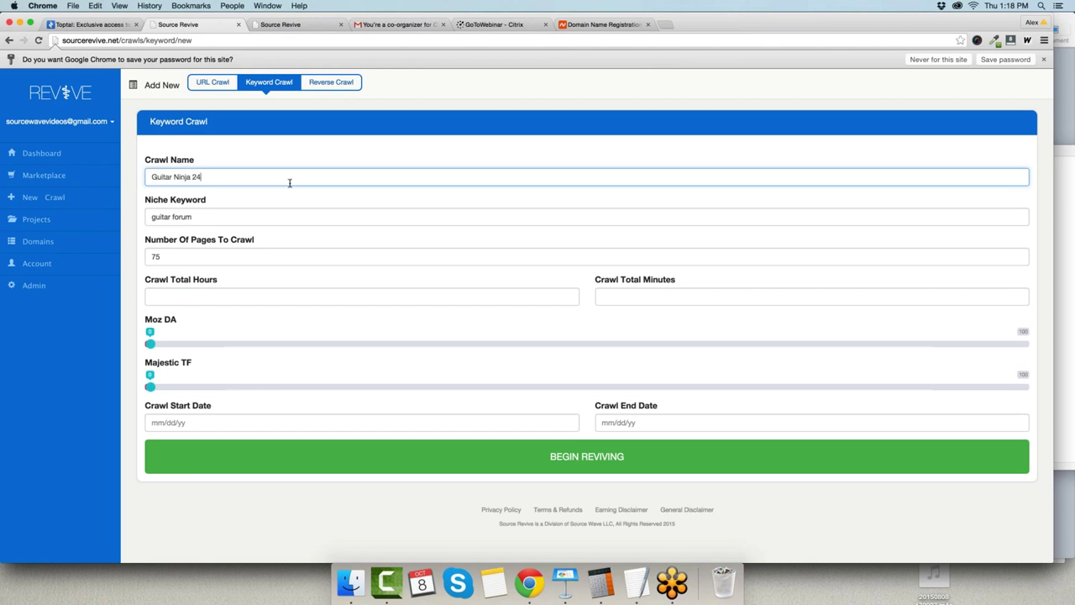
Set the crawl start date to 05/24/2008 and the crawl end date to 05/24/2011
{"action": "left_click", "coordinate": [235, 420]}
{"action": "type", "text": "05/24/2008"}
{"action": "left_click", "coordinate": [614, 420]}
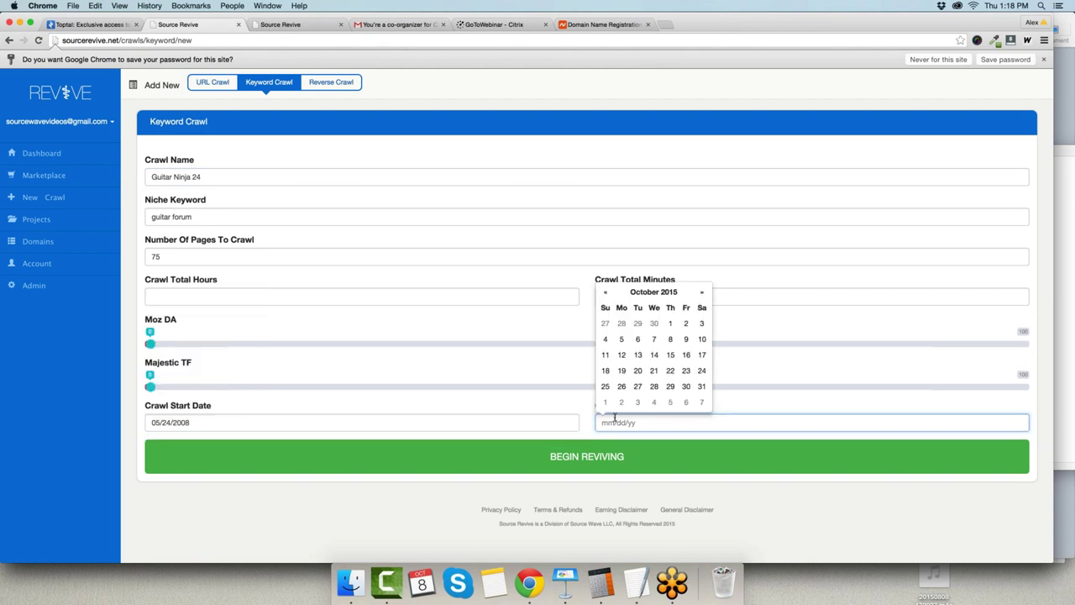
{"action": "type", "text": "05/24/200"}
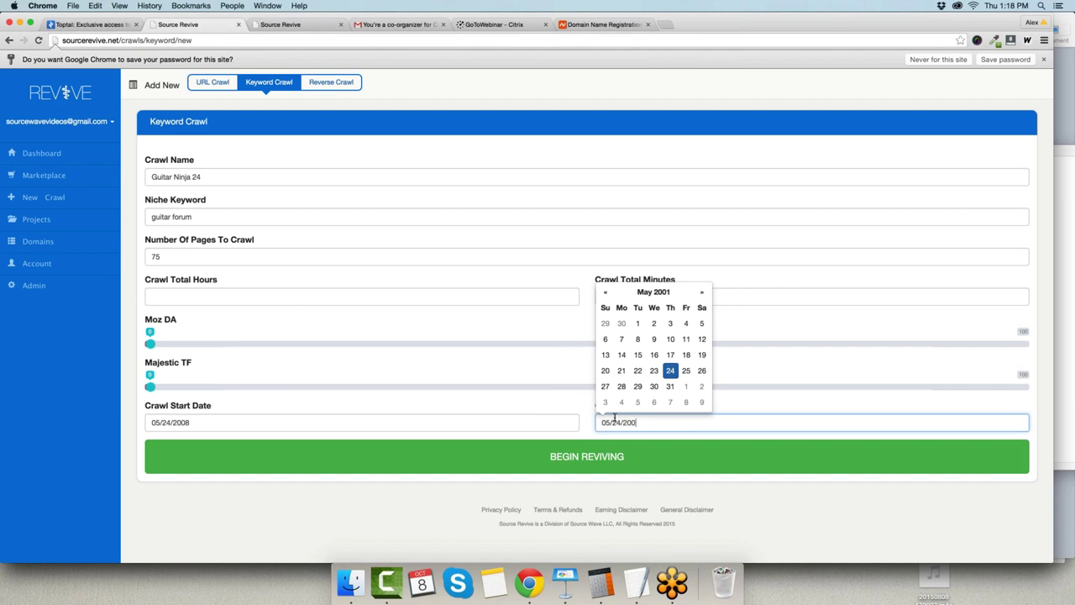
{"action": "key", "text": "BackSpace"}
{"action": "type", "text": "11"}
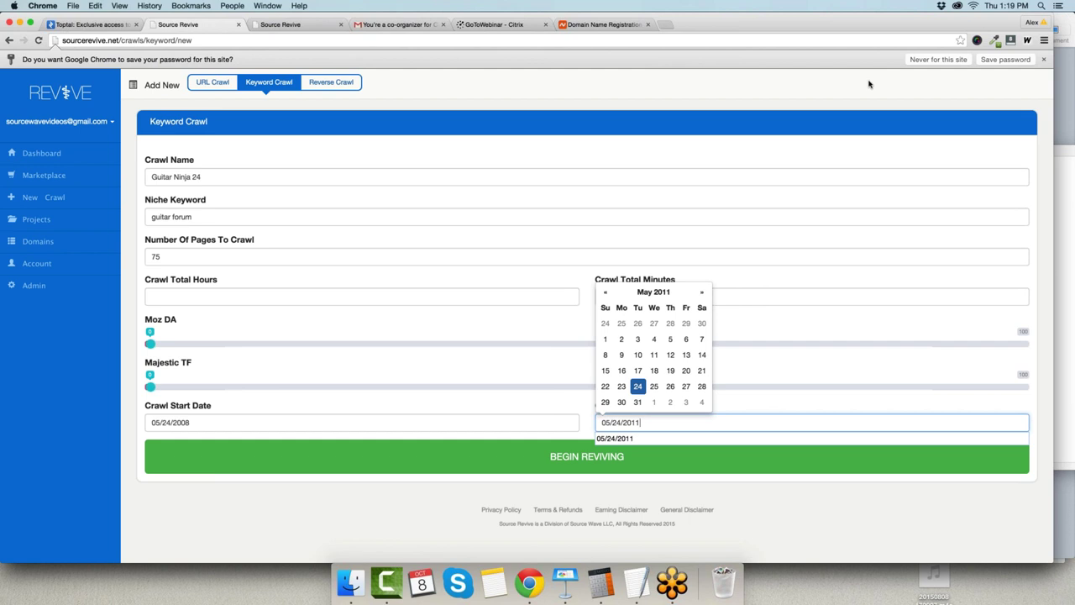
{"action": "left_click", "coordinate": [360, 220]}
Open the available domains of the Guitar Forum23 project on page 3 of the projects and sort them by TF
{"action": "left_click", "coordinate": [46, 224]}
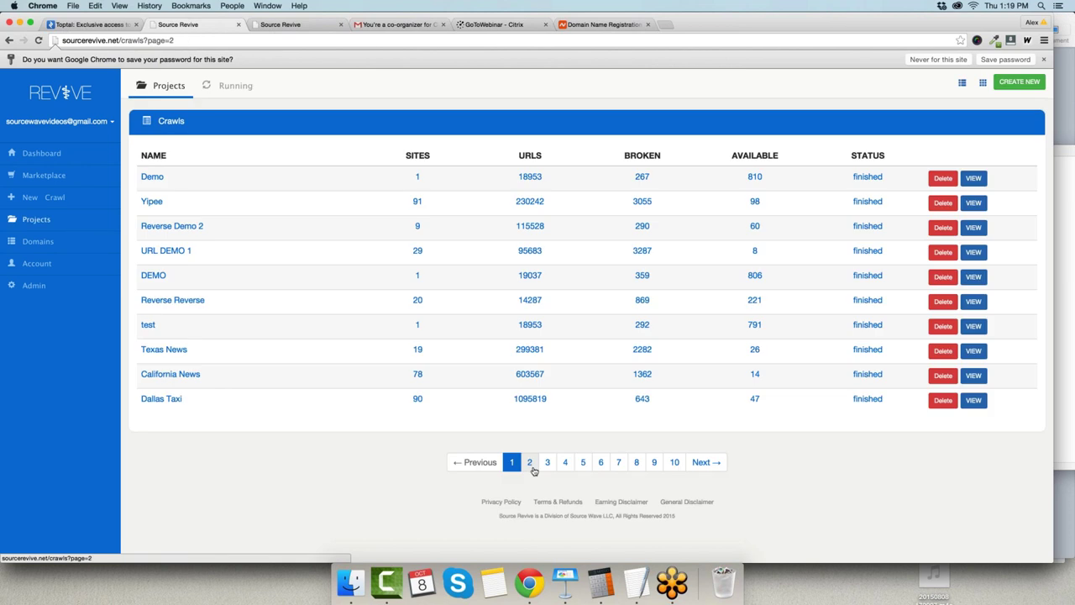
{"action": "left_click", "coordinate": [549, 463]}
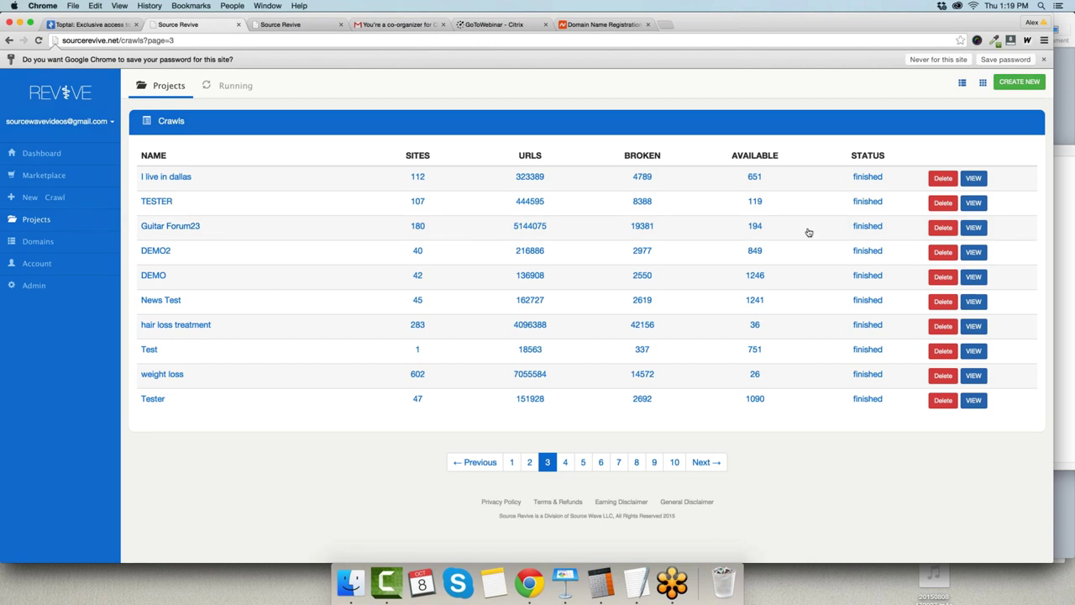
{"action": "left_click", "coordinate": [972, 228]}
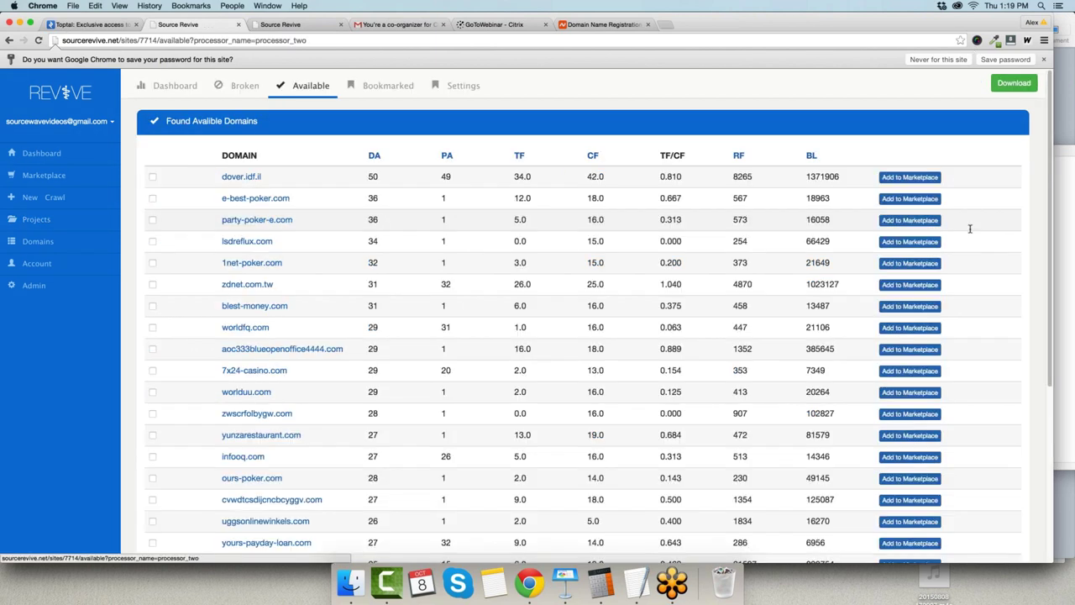
{"action": "left_click", "coordinate": [519, 155]}
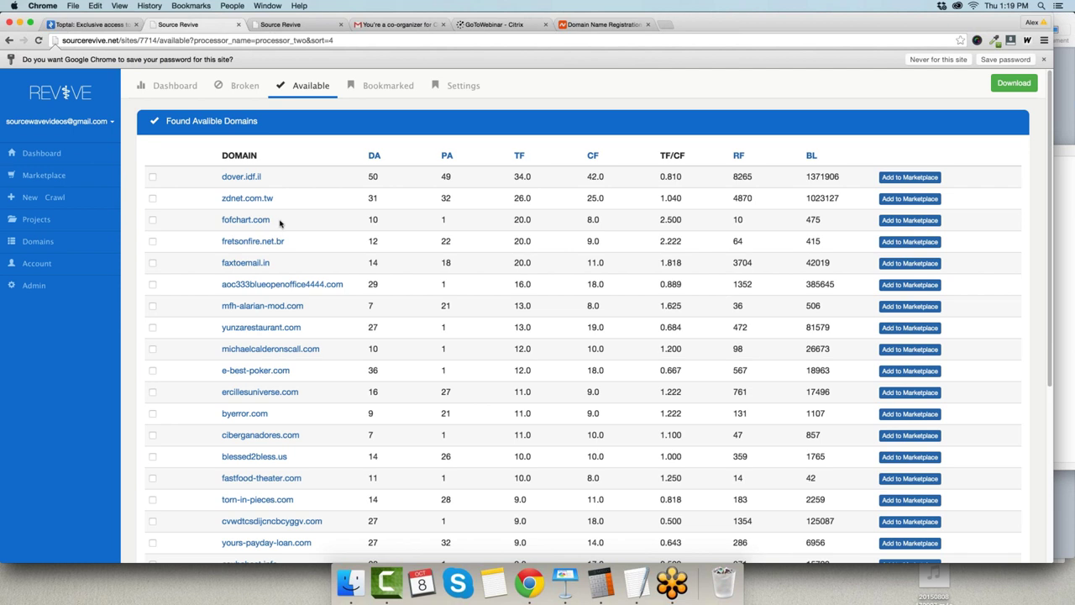
Open the Guitar Forum23 crawl's settings and highlight its niche keyword
{"action": "left_click", "coordinate": [450, 91]}
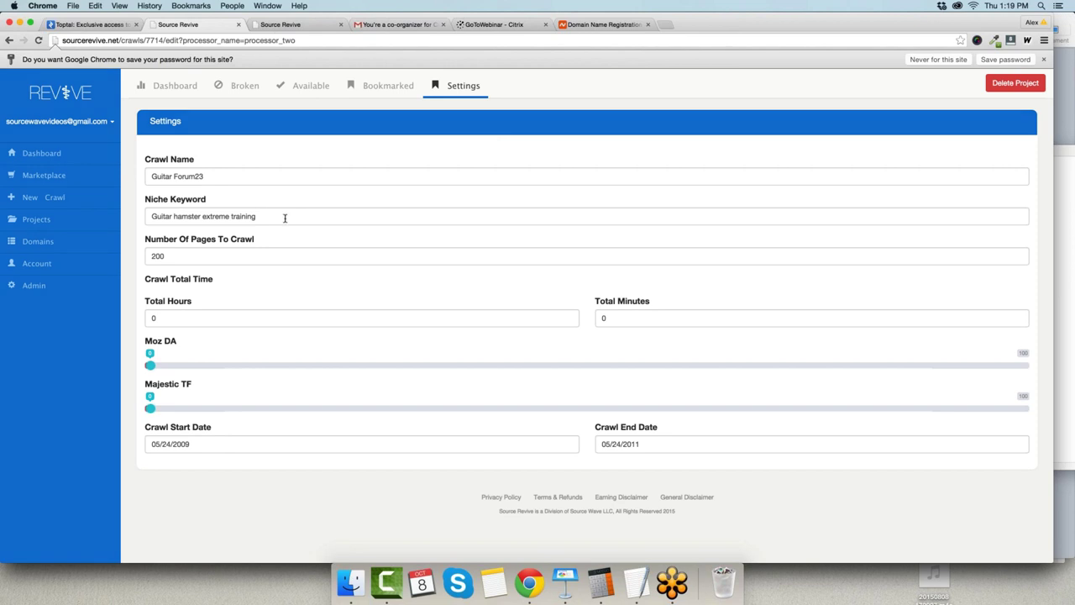
{"action": "triple_click", "coordinate": [152, 215]}
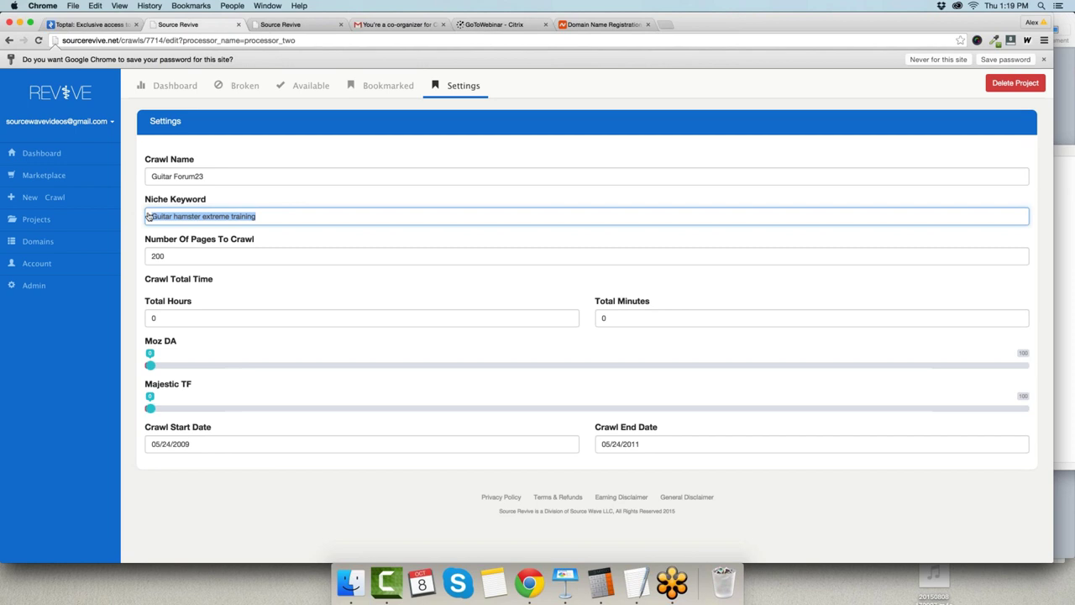
Return to the available domains, sort them by TF, and copy the domain fofchart.com
{"action": "left_click", "coordinate": [317, 87]}
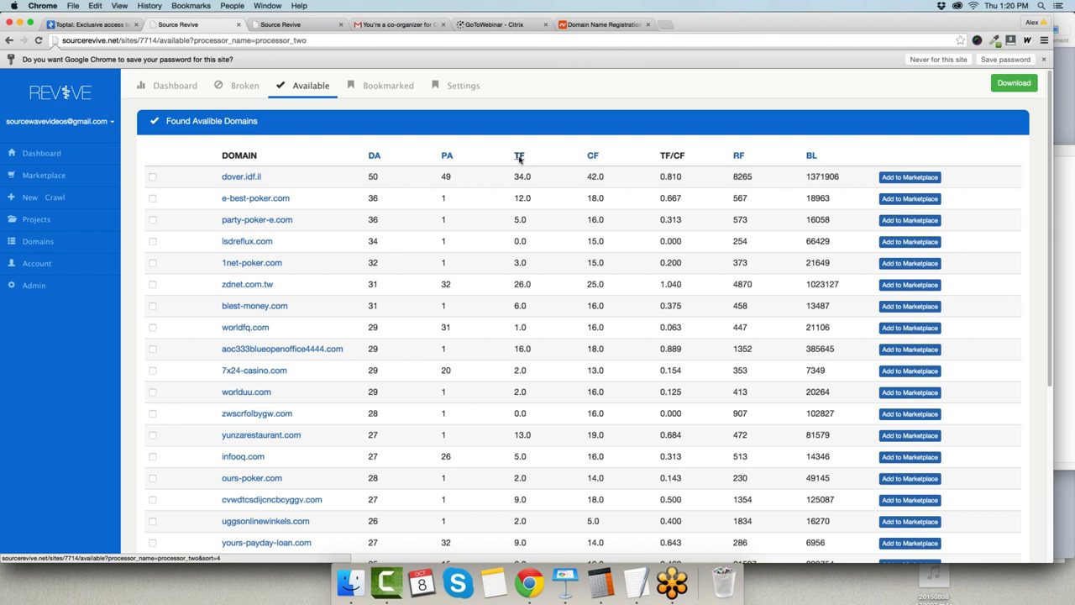
{"action": "left_click", "coordinate": [519, 156]}
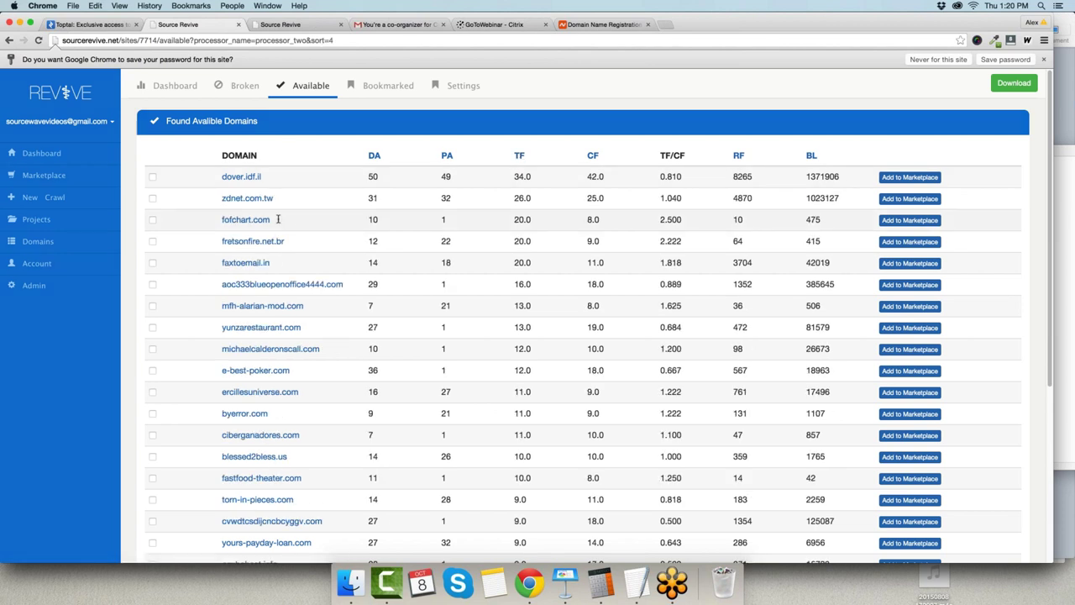
{"action": "left_click_drag", "start_coordinate": [278, 220], "coordinate": [223, 219]}
{"action": "key", "text": "super+c"}
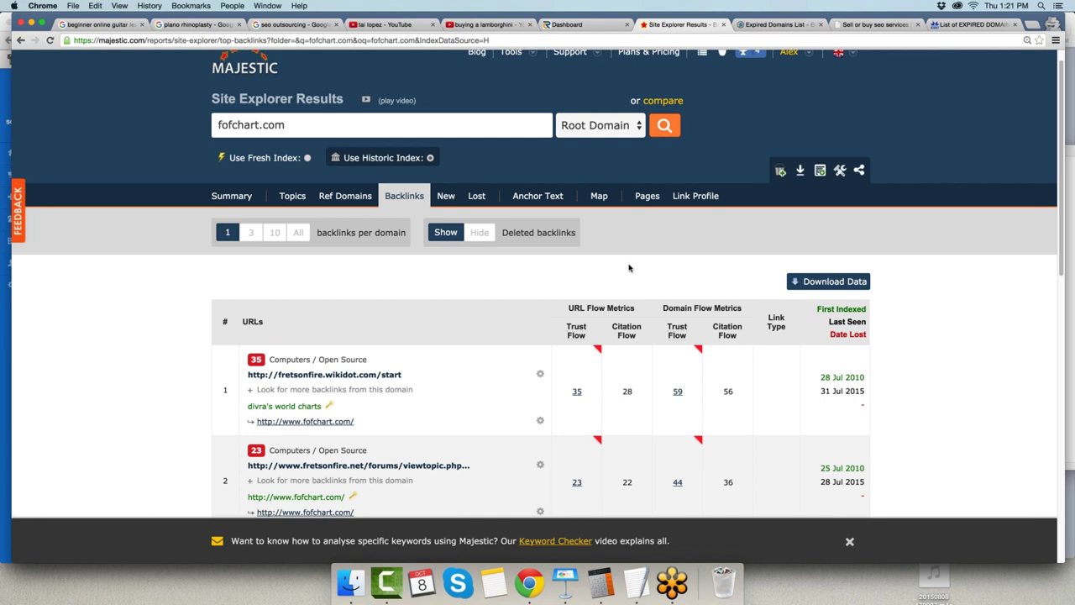
Hide the deleted backlinks in Majestic's backlink report for fofchart.com and view the remaining ones
{"action": "left_click", "coordinate": [479, 232]}
{"action": "scroll", "coordinate": [496, 193], "scroll_direction": "down", "scroll_amount": 1}
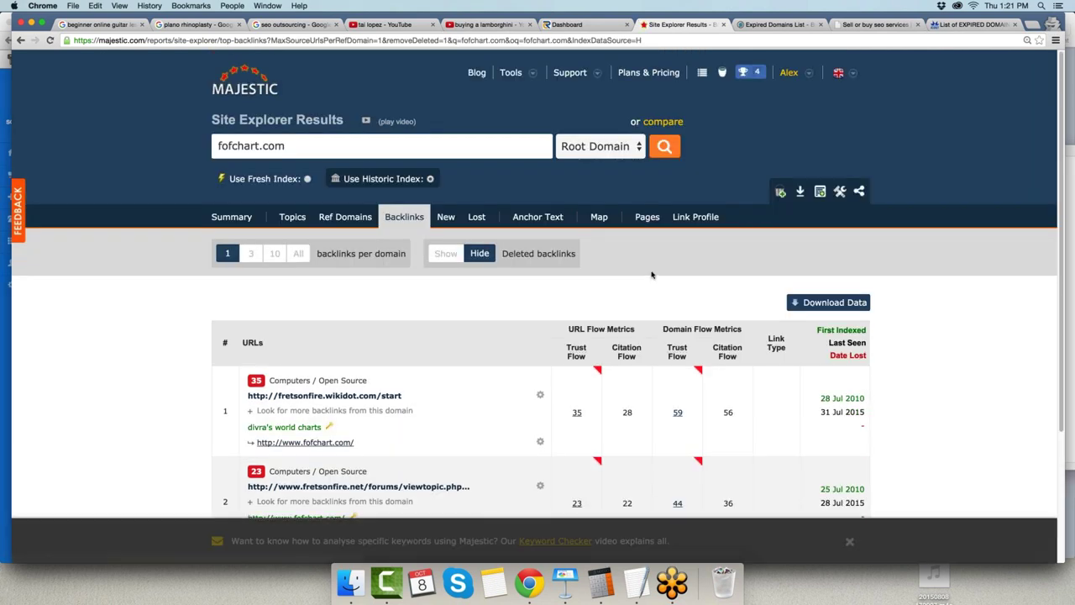
{"action": "scroll", "coordinate": [651, 275], "scroll_direction": "down", "scroll_amount": 2}
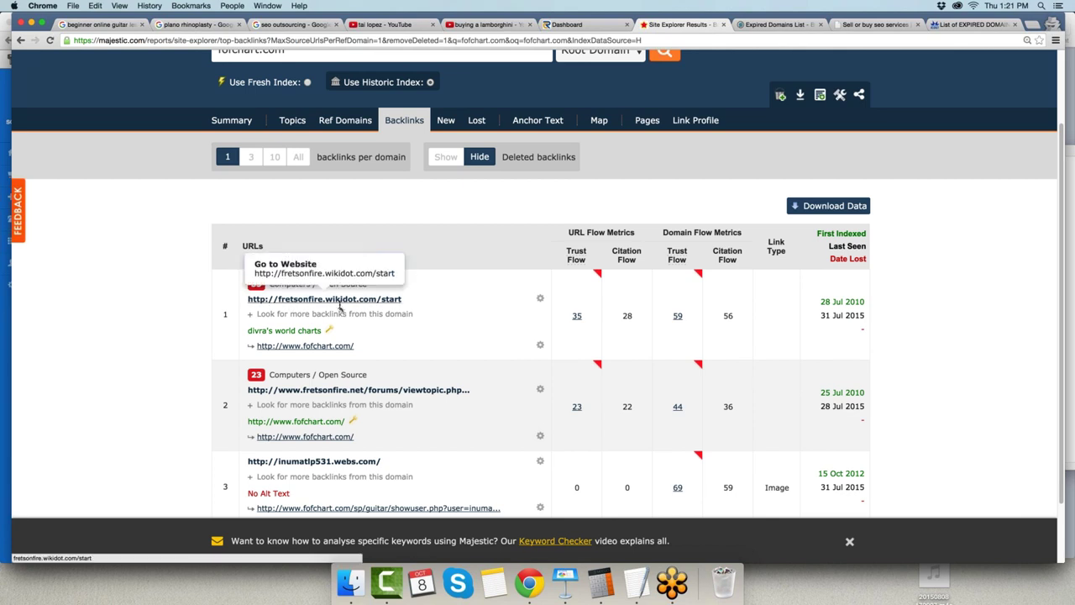
{"action": "left_click_drag", "start_coordinate": [248, 330], "coordinate": [320, 333]}
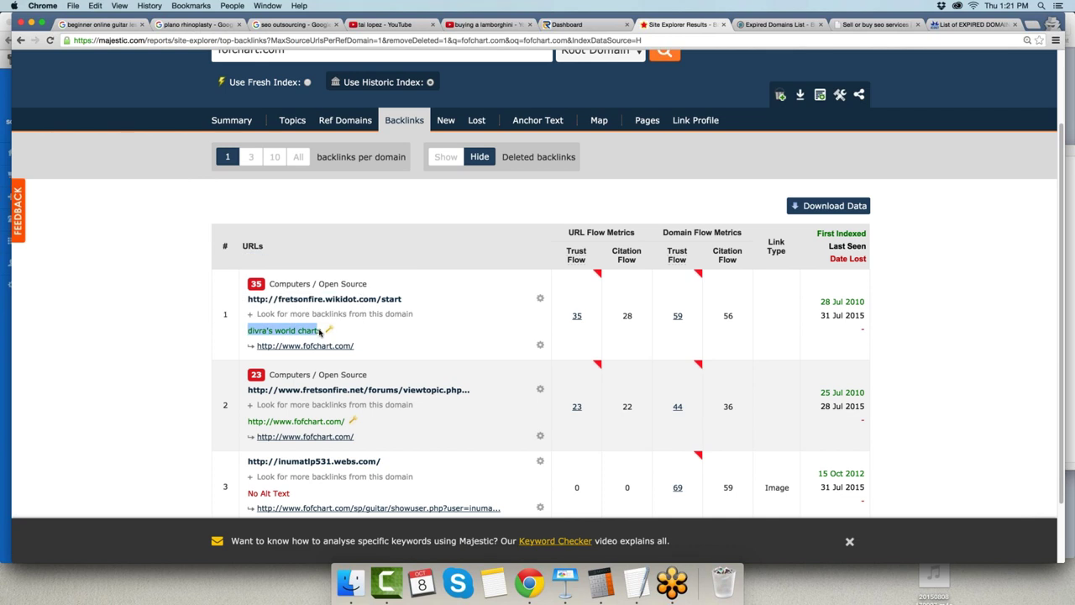
{"action": "scroll", "coordinate": [320, 333], "scroll_direction": "down", "scroll_amount": 2}
{"action": "left_click_drag", "start_coordinate": [248, 344], "coordinate": [343, 348]}
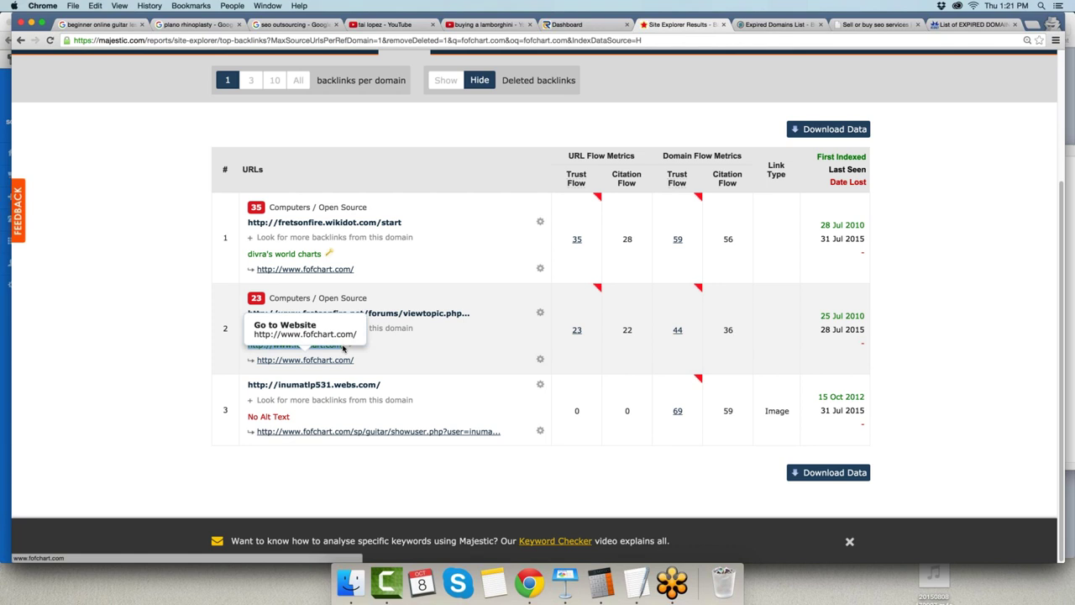
{"action": "scroll", "coordinate": [357, 340], "scroll_direction": "up", "scroll_amount": 1}
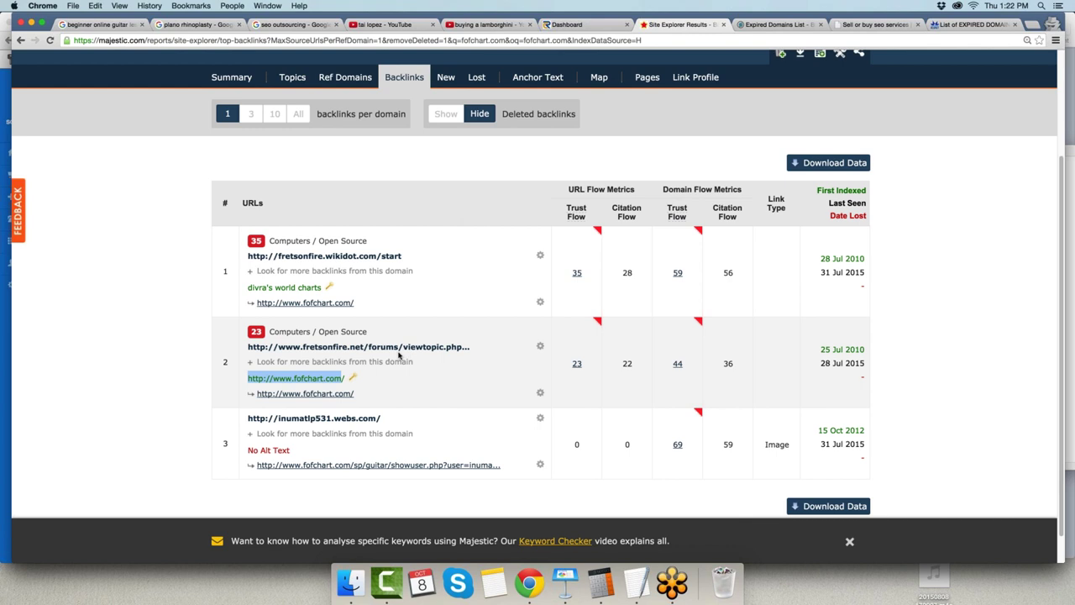
{"action": "left_click", "coordinate": [475, 359]}
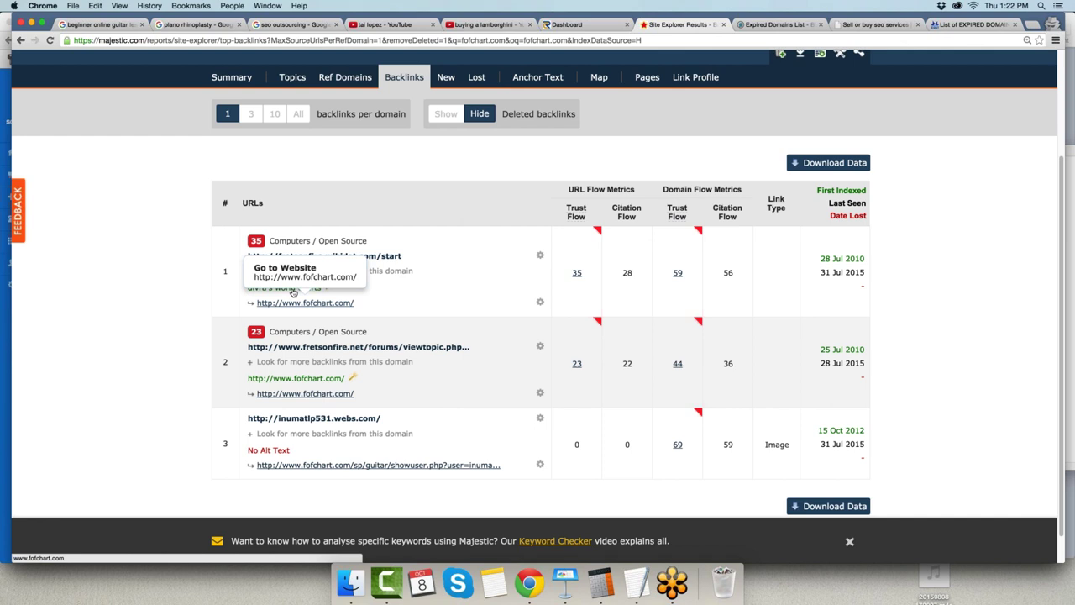
Show the deleted backlinks again and open the Majestic summary for fofchart.com to review its trust and citation flow
{"action": "scroll", "coordinate": [292, 291], "scroll_direction": "up", "scroll_amount": 3}
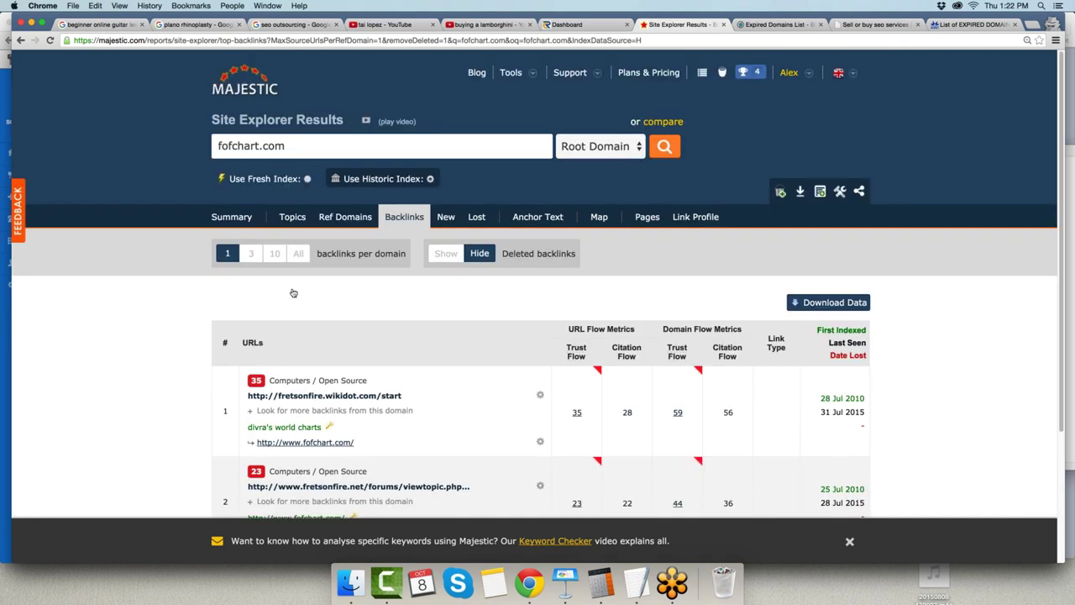
{"action": "left_click", "coordinate": [446, 253]}
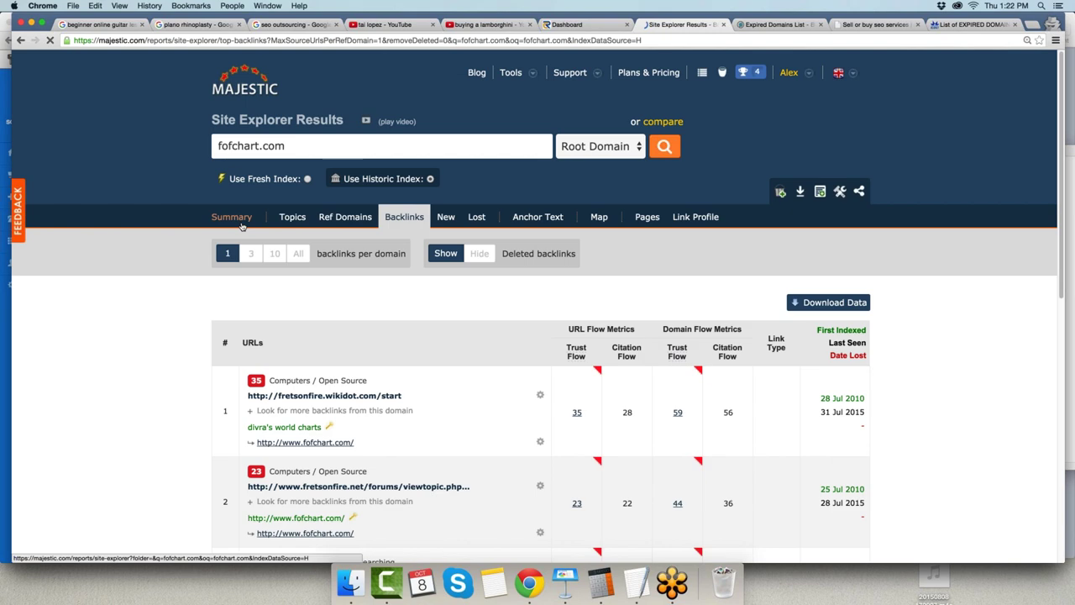
{"action": "left_click", "coordinate": [242, 223]}
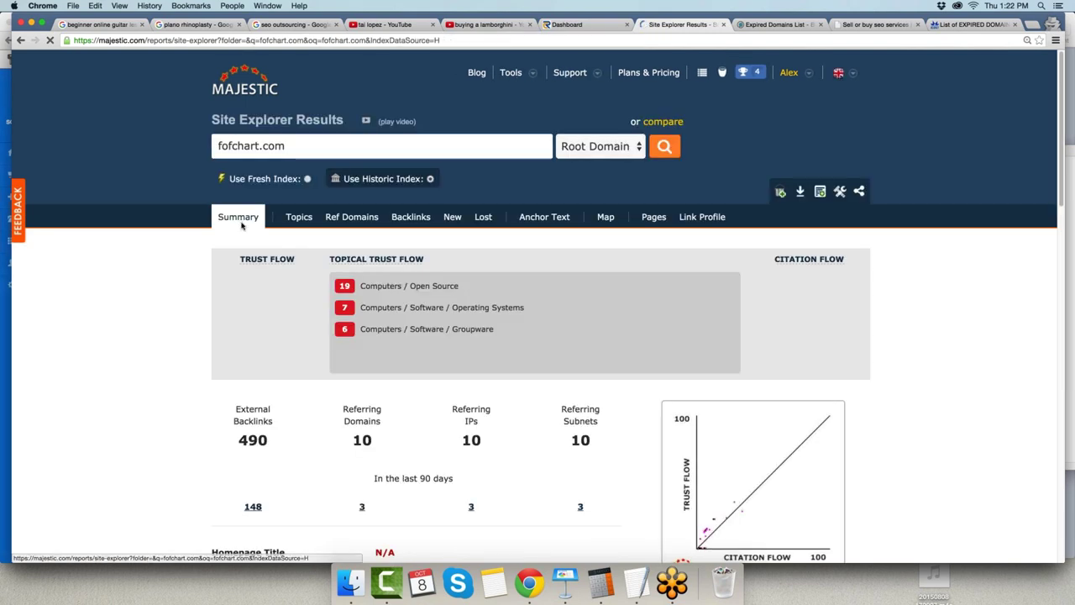
{"action": "mouse_move", "coordinate": [374, 261]}
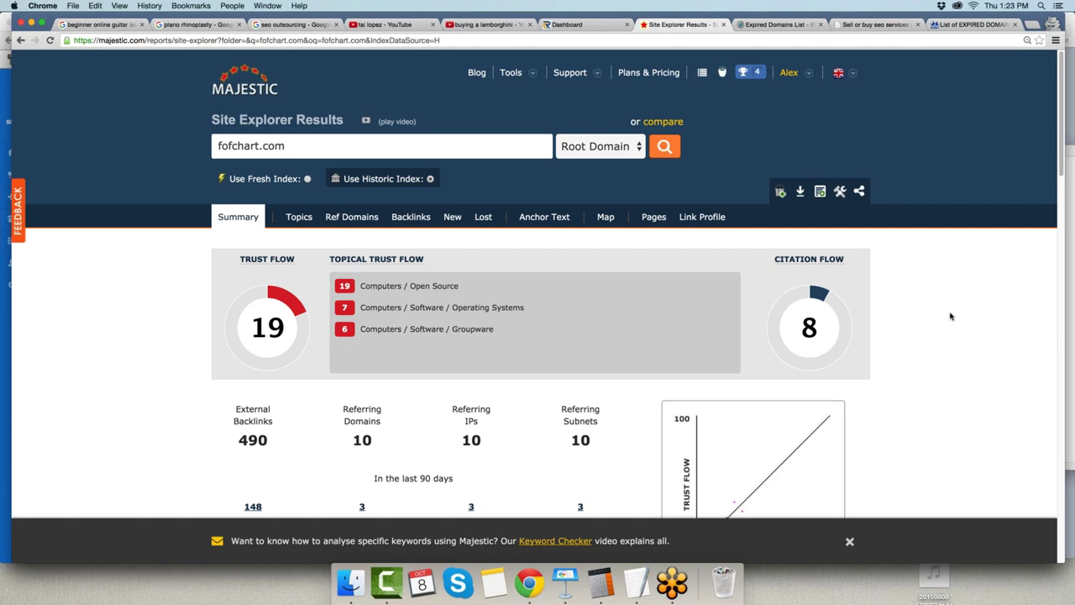
Switch to the Source Revive window and review the Guitar Forum23 crawl's settings, highlighting its niche keyword
{"action": "right_click", "coordinate": [529, 582]}
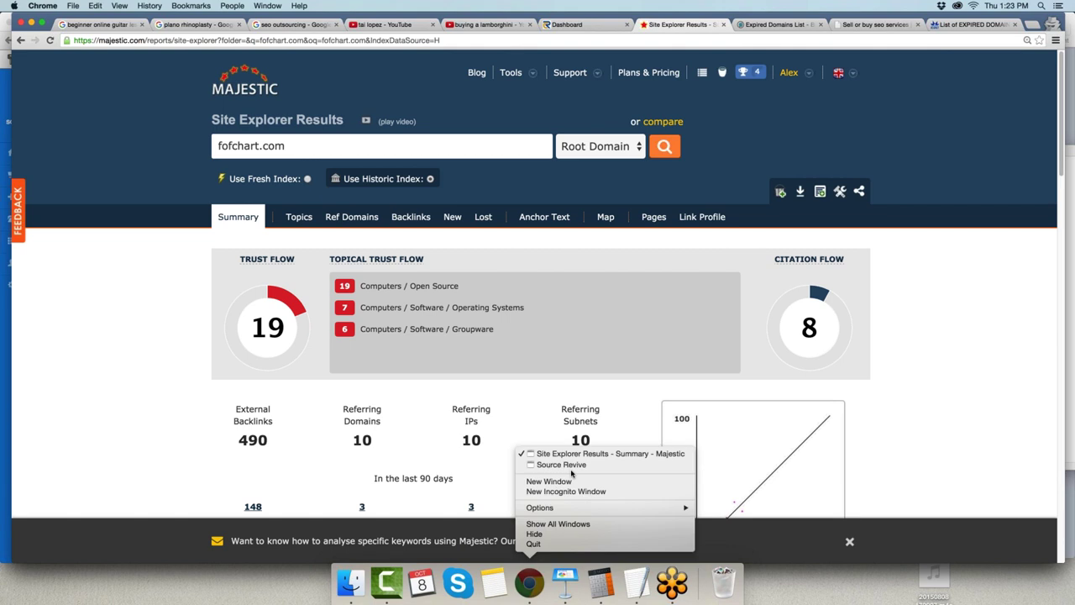
{"action": "left_click", "coordinate": [555, 478]}
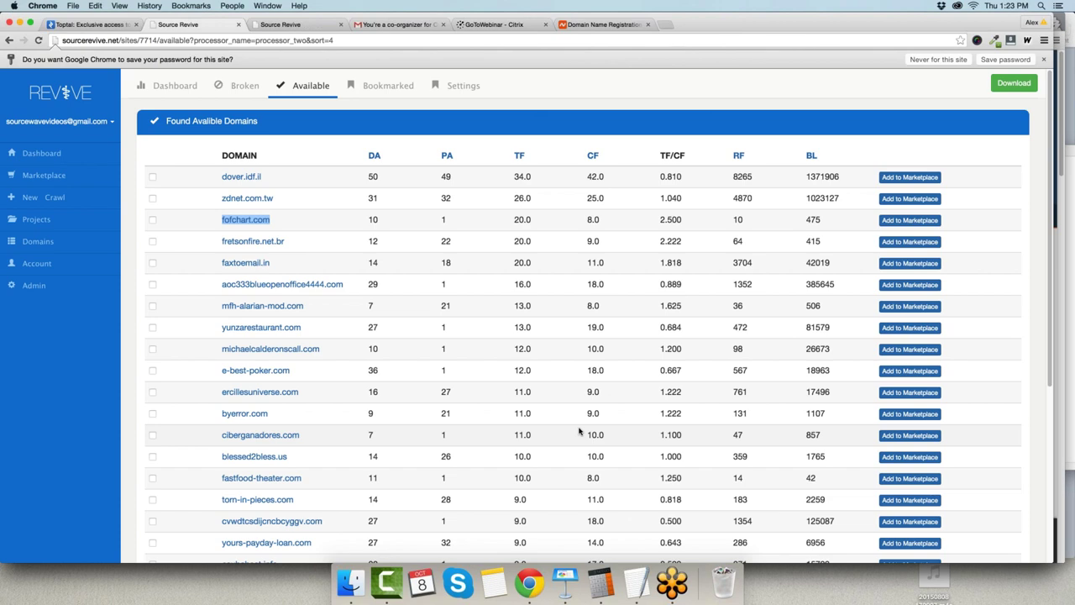
{"action": "left_click", "coordinate": [458, 91]}
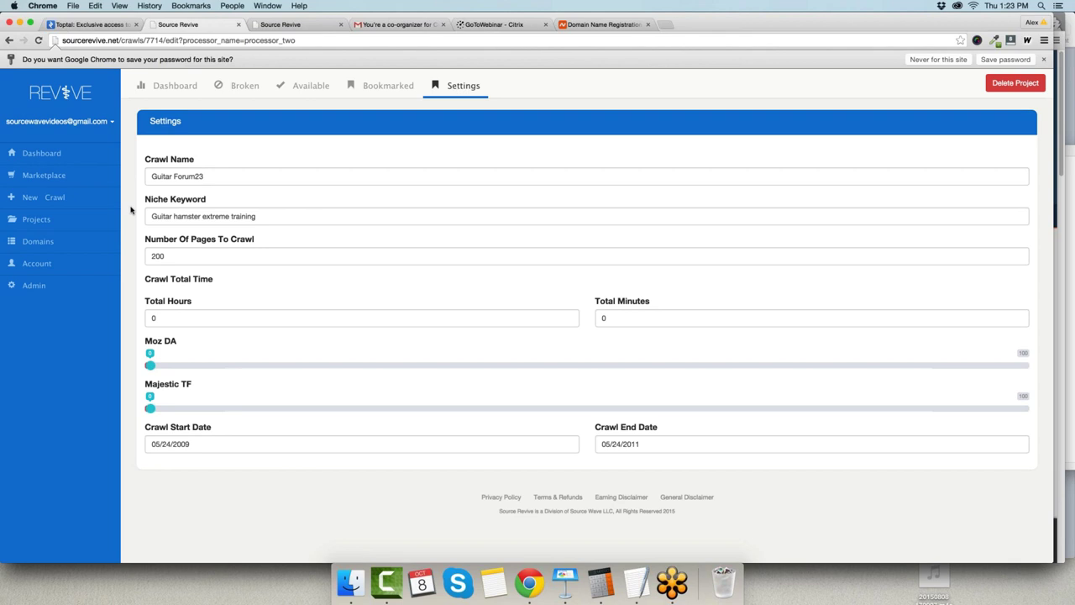
{"action": "key", "text": "Tab"}
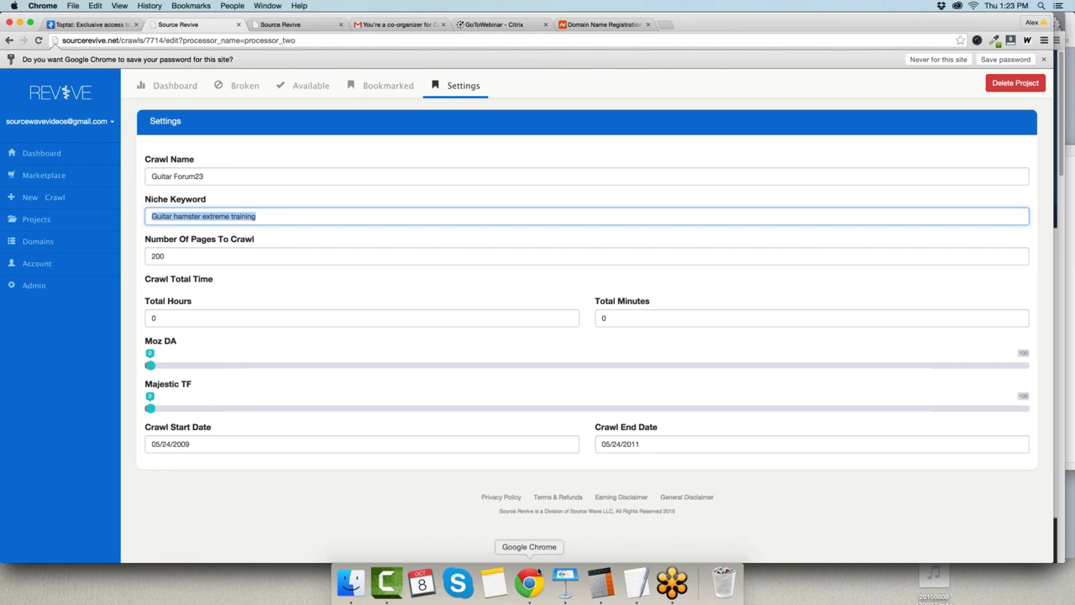
Open the list of crawl projects and switch to Keynote to show the How To Find The Sites slide
{"action": "left_click", "coordinate": [41, 223]}
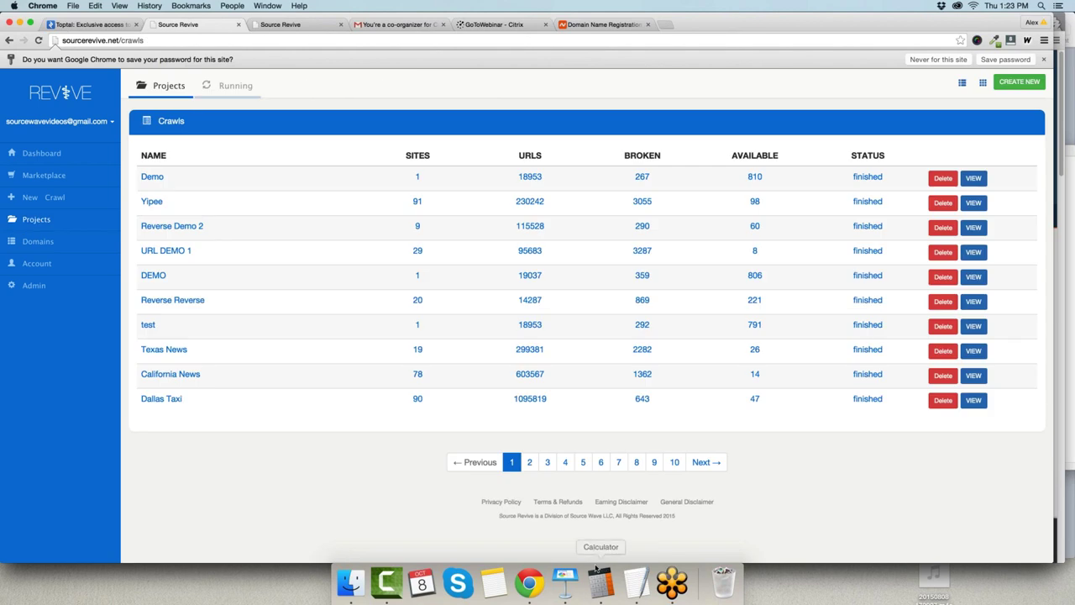
{"action": "left_click", "coordinate": [565, 581]}
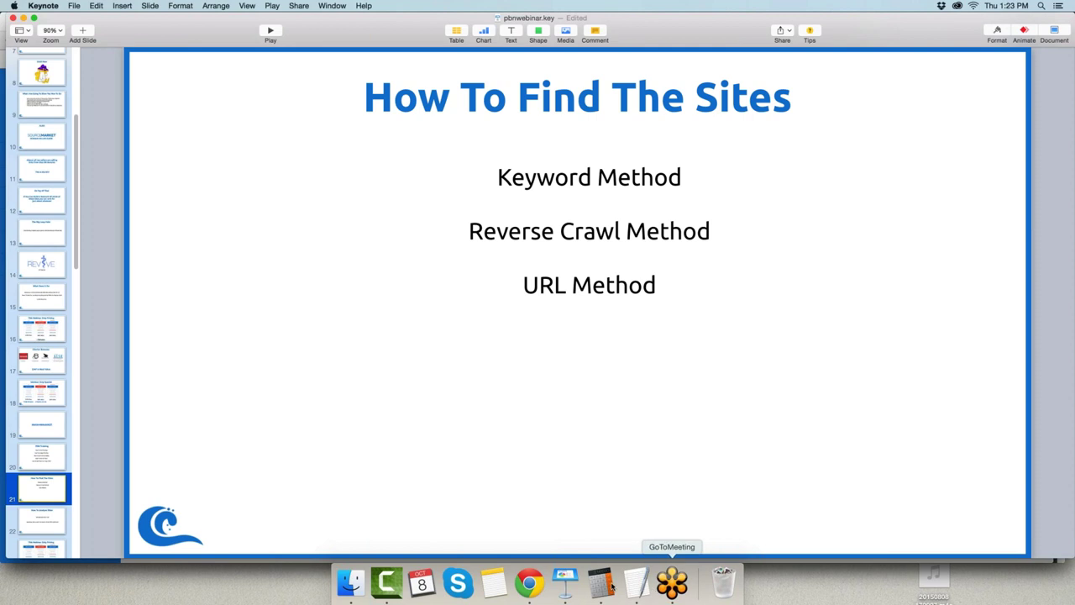
Return to Source Revive, open the available domains of the Sherfiff crawl on the second project page, and sort them by TF
{"action": "right_click", "coordinate": [542, 585]}
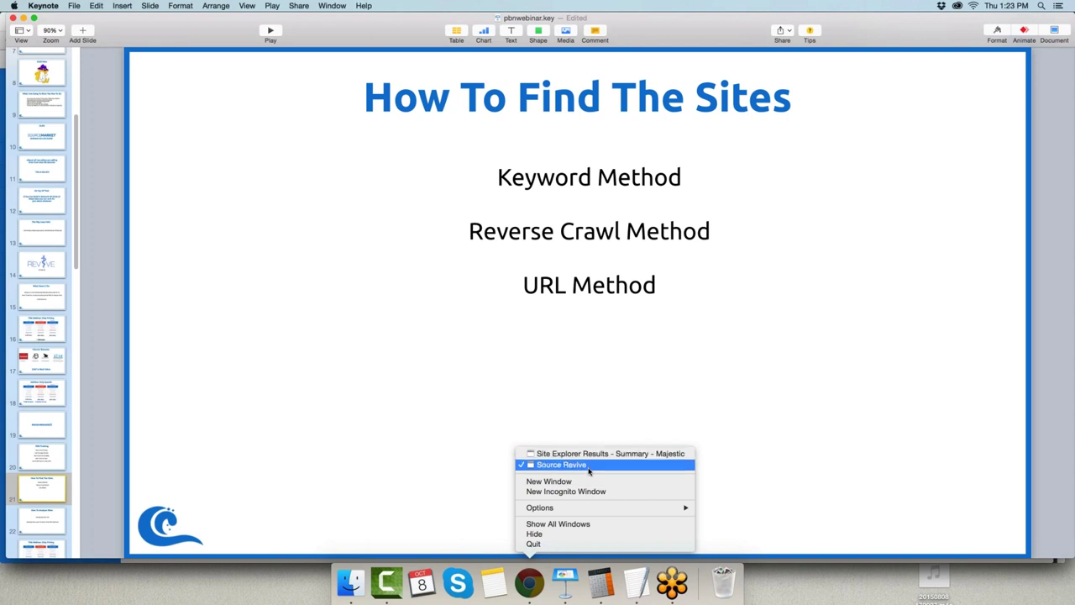
{"action": "left_click", "coordinate": [588, 466]}
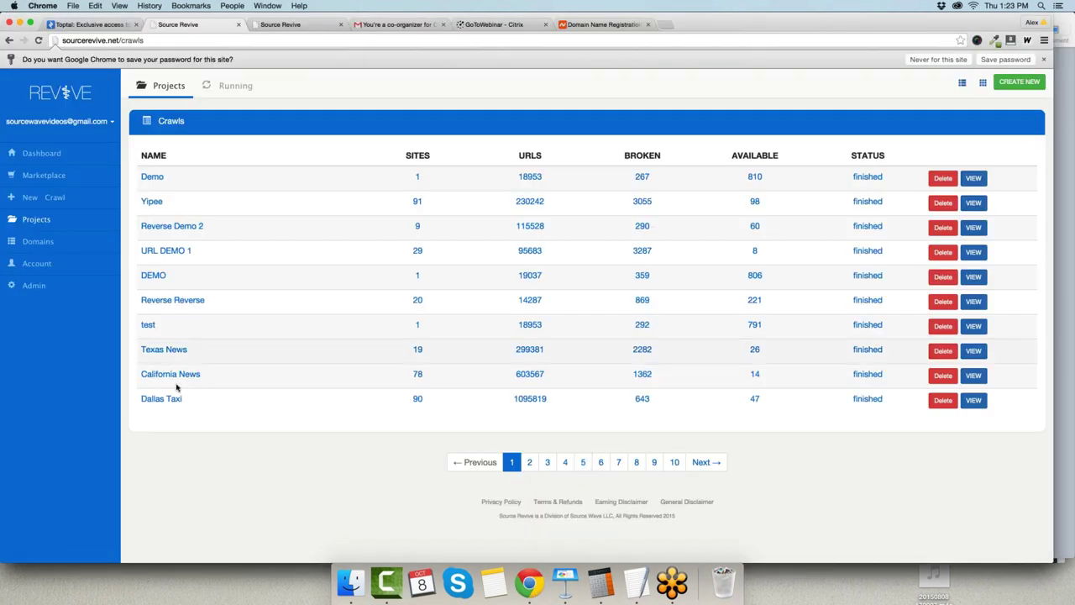
{"action": "left_click", "coordinate": [531, 463]}
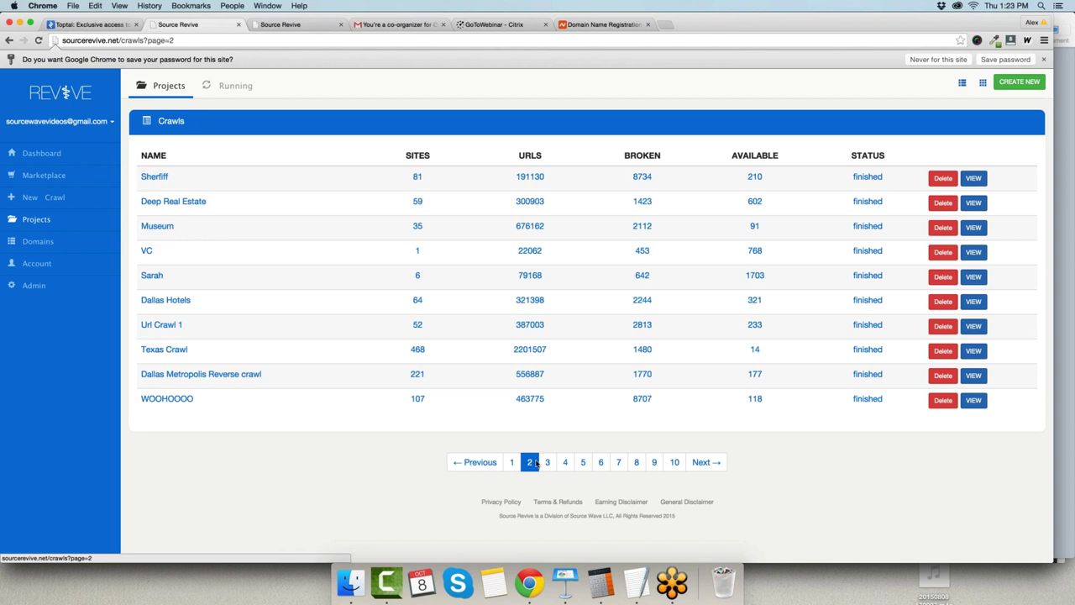
{"action": "left_click", "coordinate": [757, 178]}
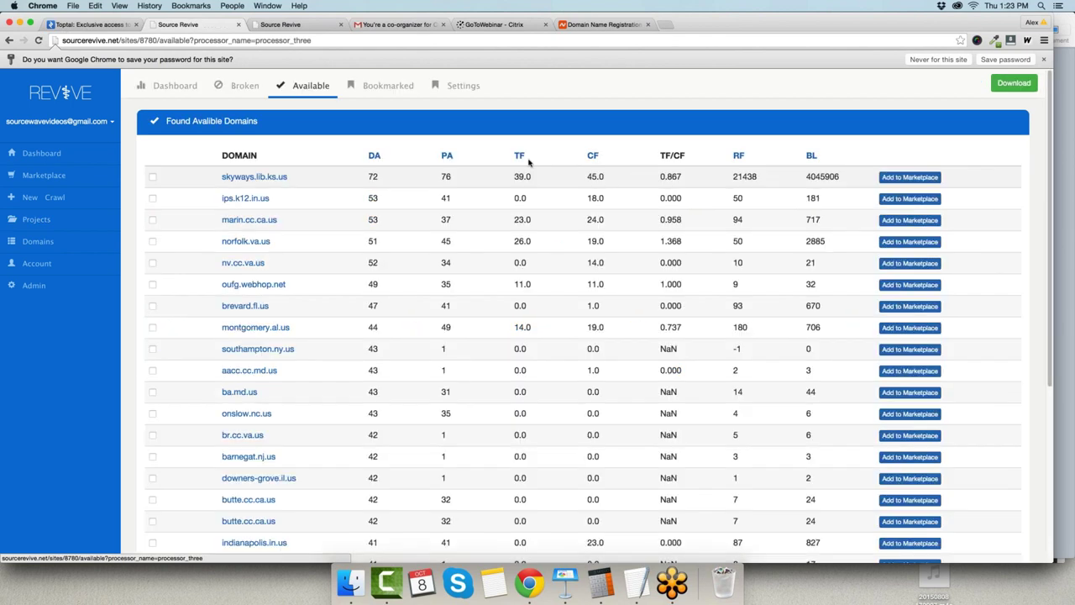
{"action": "left_click", "coordinate": [520, 156]}
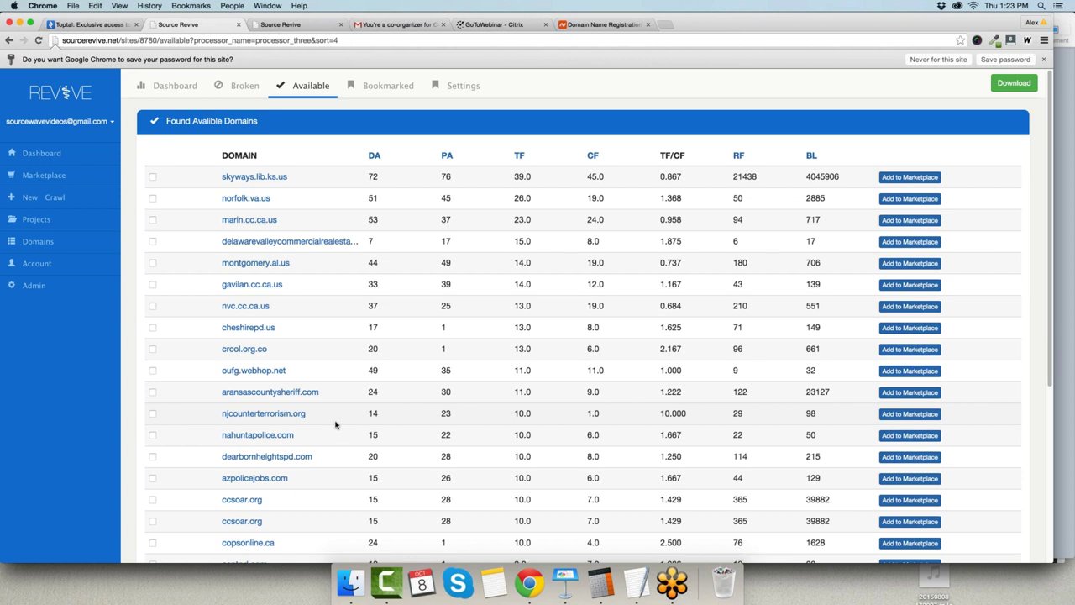
Copy the domain njcounterterrorism.org and look it up in Majestic's Site Explorer
{"action": "left_click_drag", "start_coordinate": [330, 423], "coordinate": [221, 415]}
{"action": "key", "text": "cmd+c"}
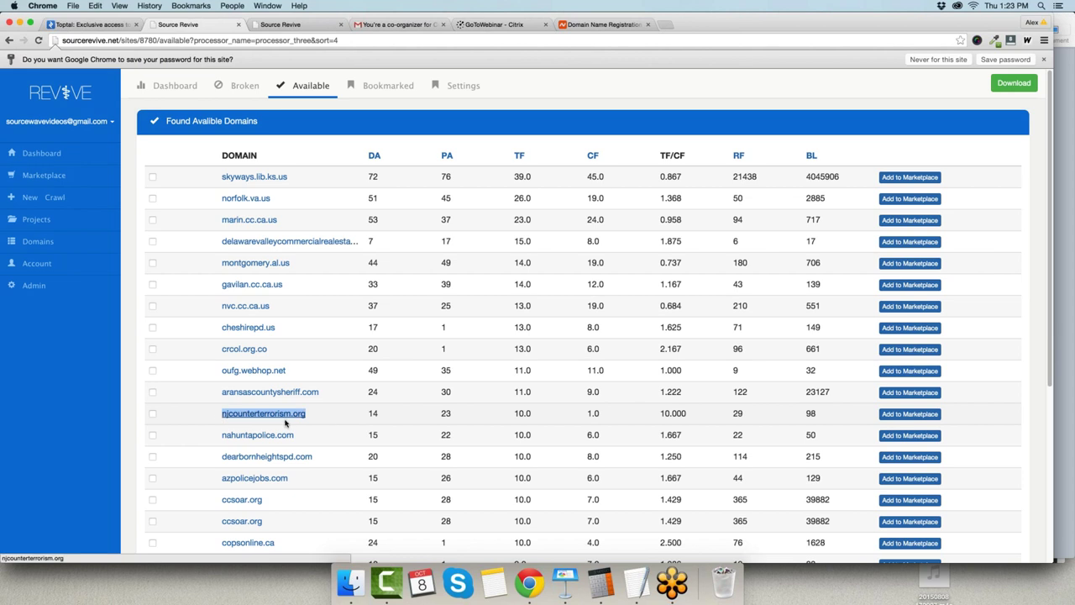
{"action": "right_click", "coordinate": [529, 582]}
{"action": "left_click", "coordinate": [561, 453]}
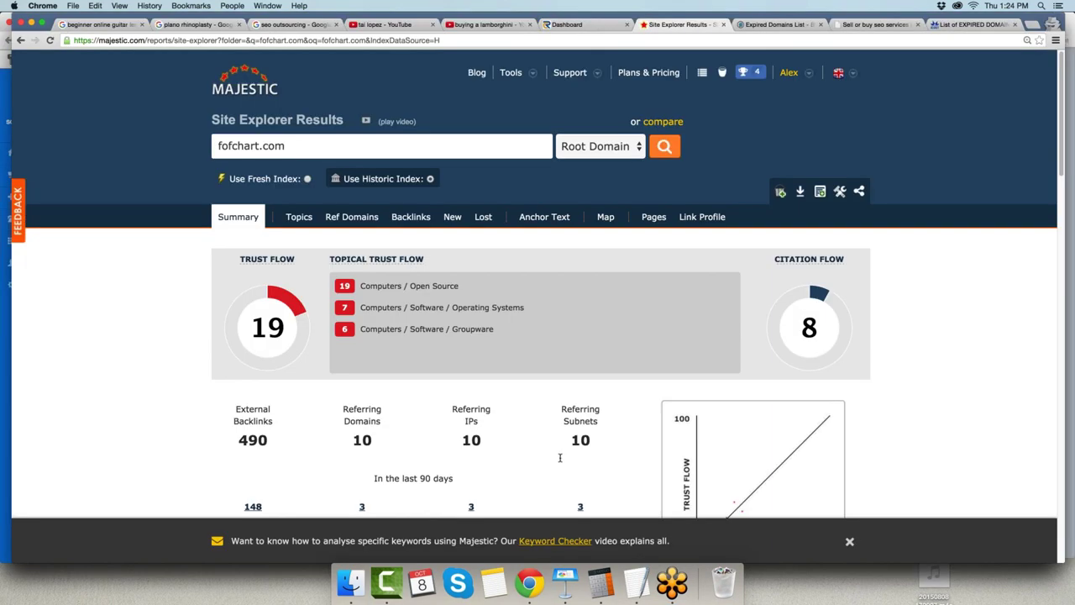
{"action": "triple_click", "coordinate": [527, 150]}
{"action": "key", "text": "cmd+v"}
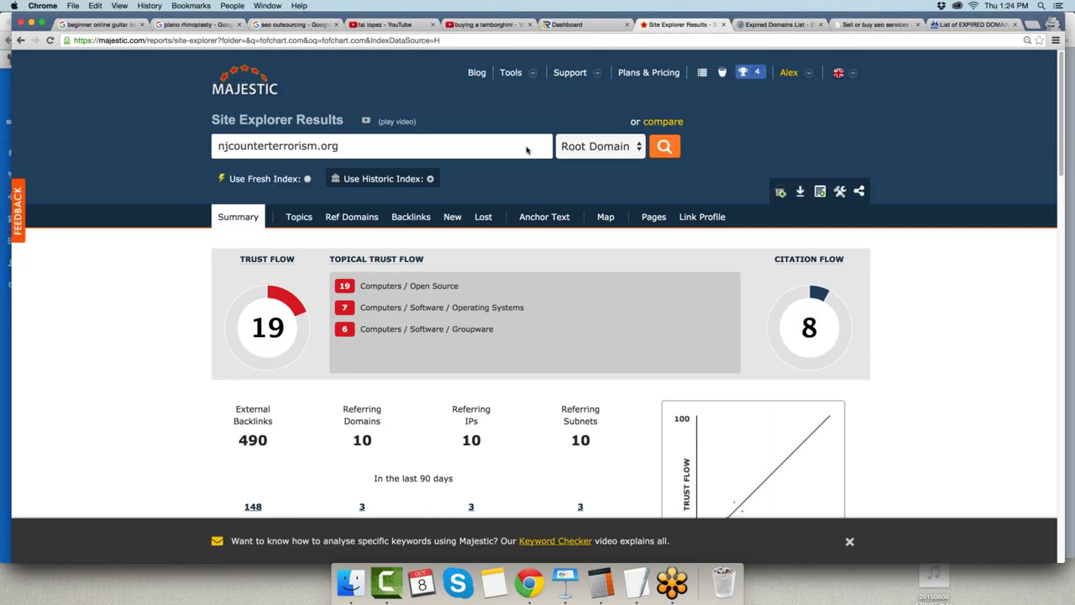
{"action": "left_click", "coordinate": [674, 156]}
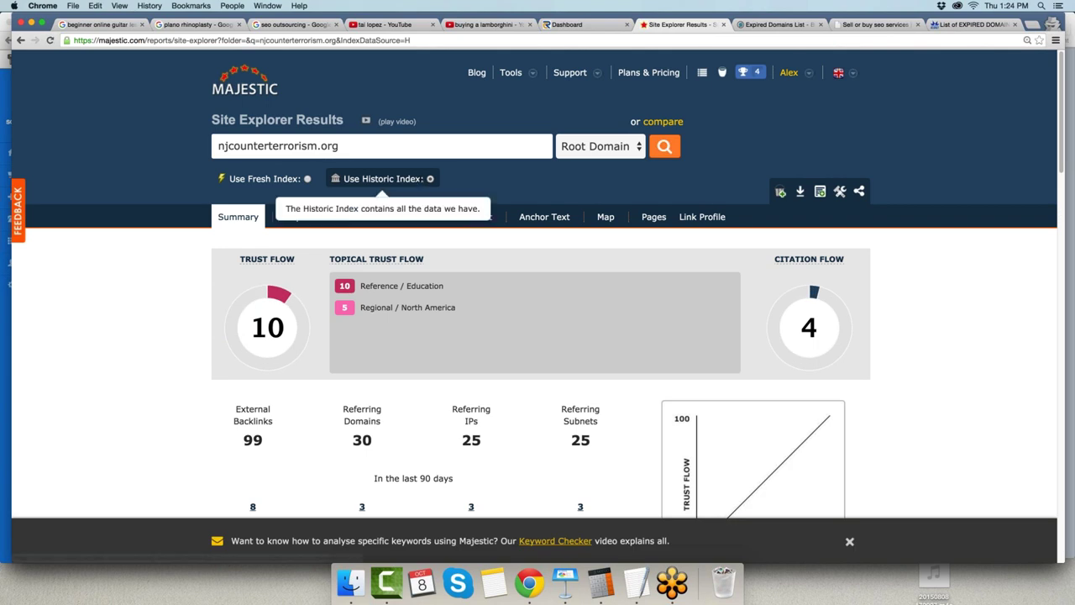
Examine the backlinks of njcounterterrorism.org and their anchor texts, highlighting the anchor of the criminalwatch.com link
{"action": "left_click", "coordinate": [406, 219]}
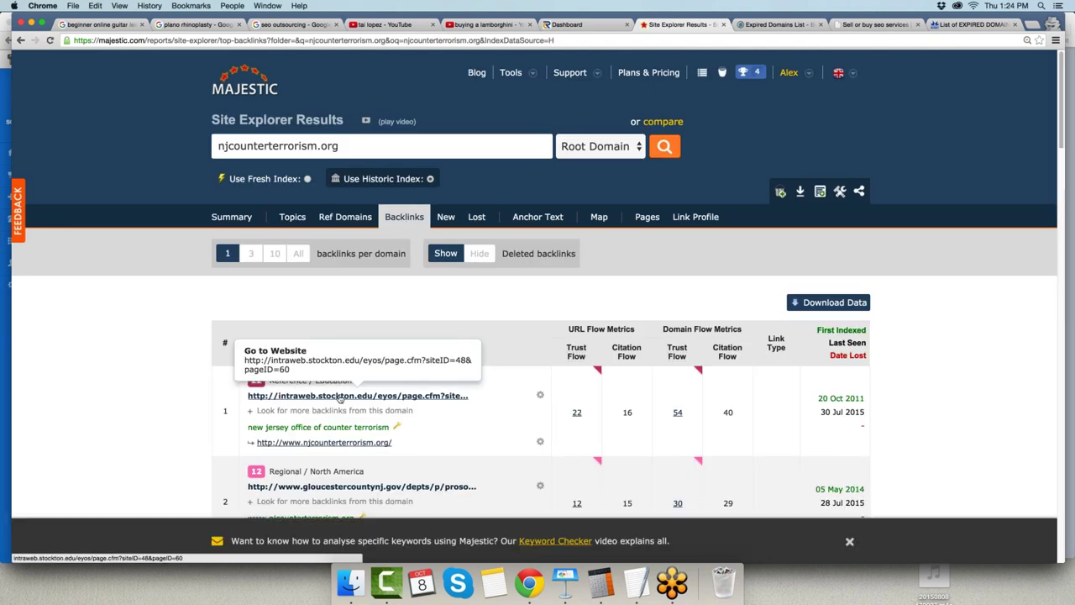
{"action": "scroll", "coordinate": [475, 428], "scroll_direction": "down", "scroll_amount": 2}
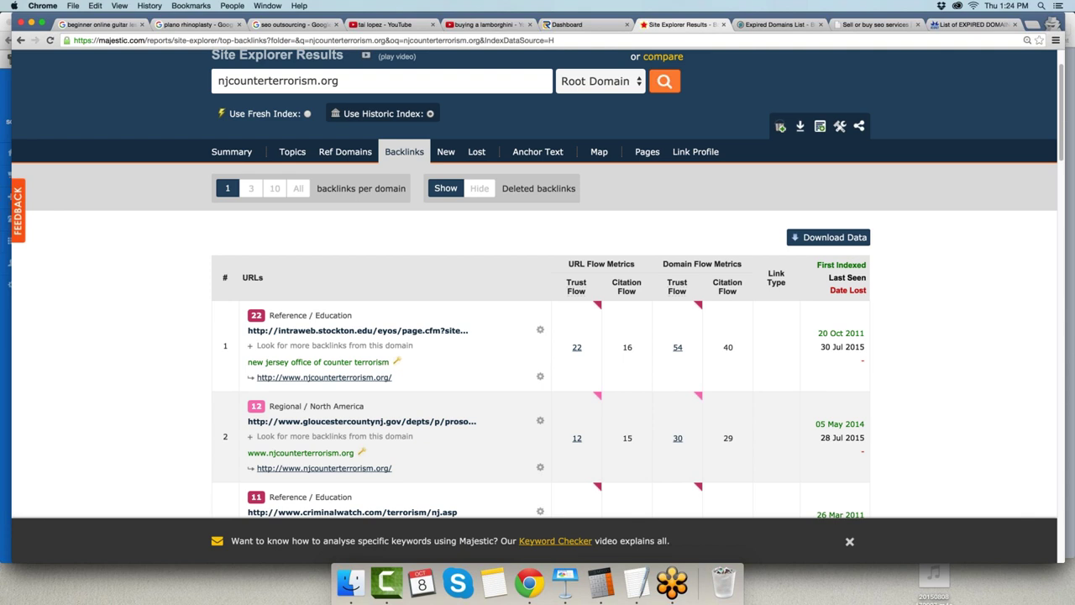
{"action": "scroll", "coordinate": [434, 429], "scroll_direction": "down", "scroll_amount": 2}
{"action": "scroll", "coordinate": [433, 429], "scroll_direction": "down", "scroll_amount": 1}
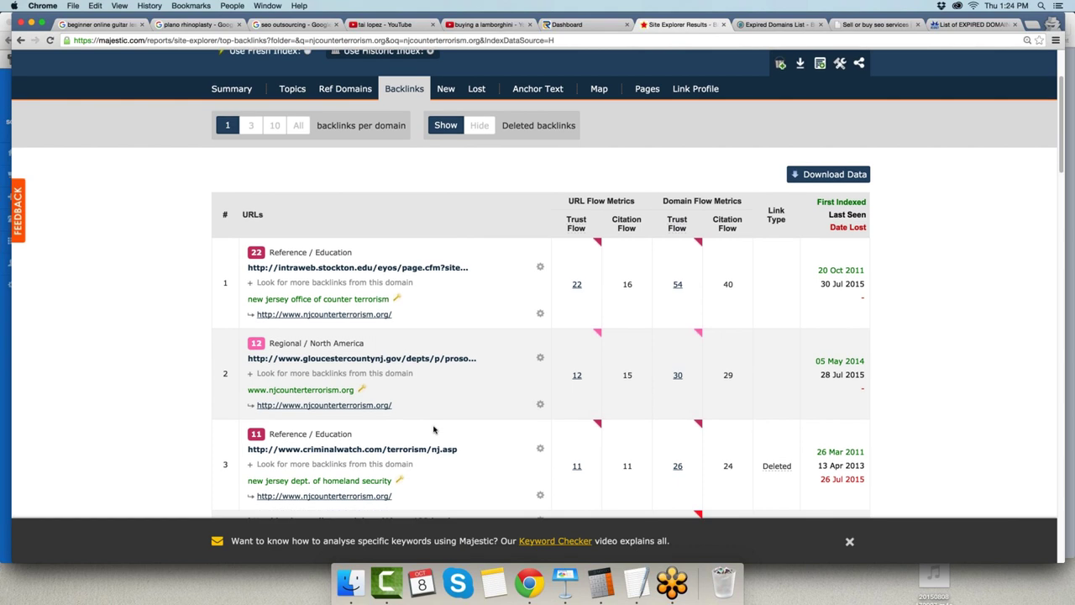
{"action": "left_click_drag", "start_coordinate": [245, 473], "coordinate": [388, 471]}
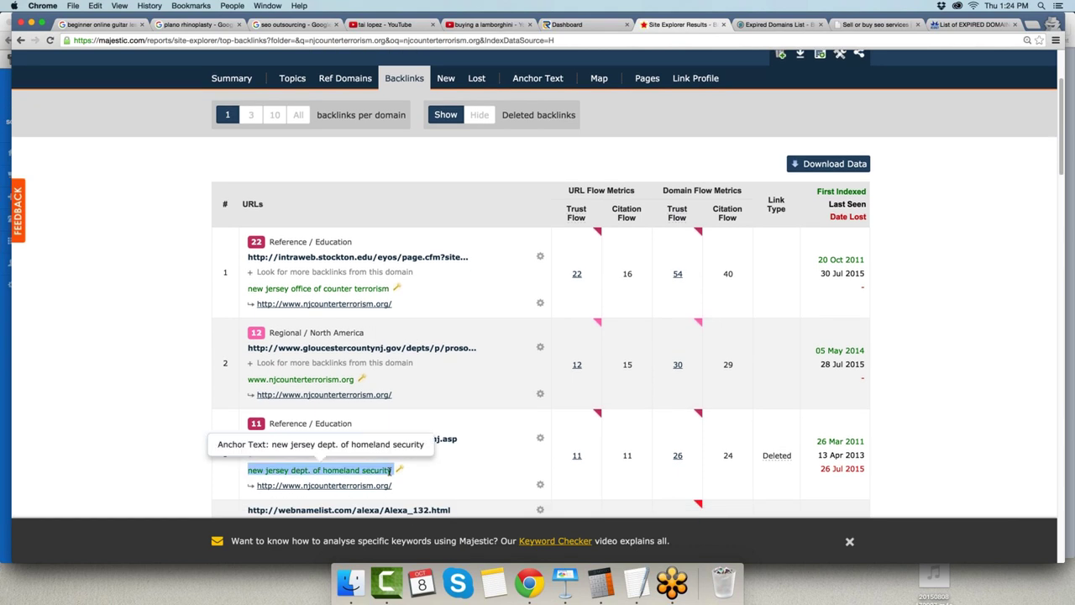
{"action": "key", "text": "super+equal"}
{"action": "key", "text": "super+equal"}
{"action": "scroll", "coordinate": [393, 466], "scroll_direction": "down", "scroll_amount": 3}
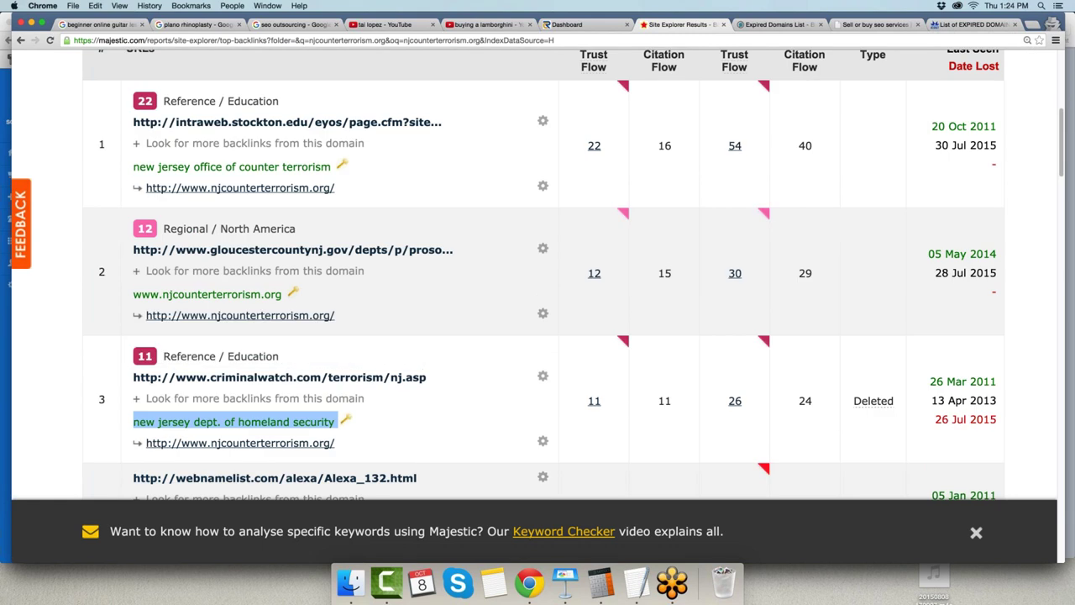
{"action": "scroll", "coordinate": [388, 451], "scroll_direction": "down", "scroll_amount": 1}
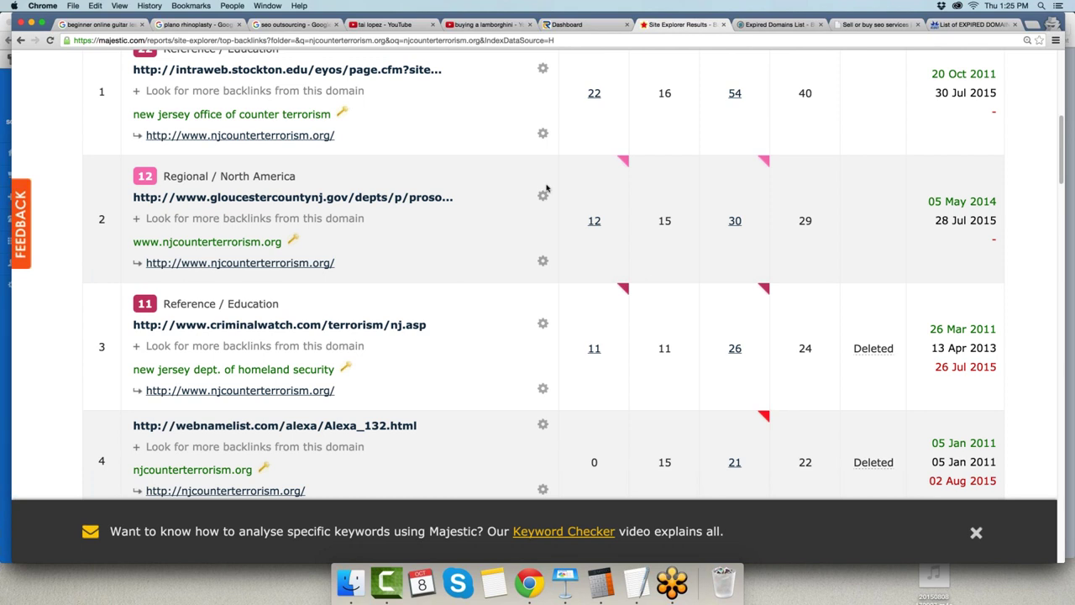
Switch to RegisterCompass's domain search and rerun the recent search for domains containing police
{"action": "left_click", "coordinate": [569, 25]}
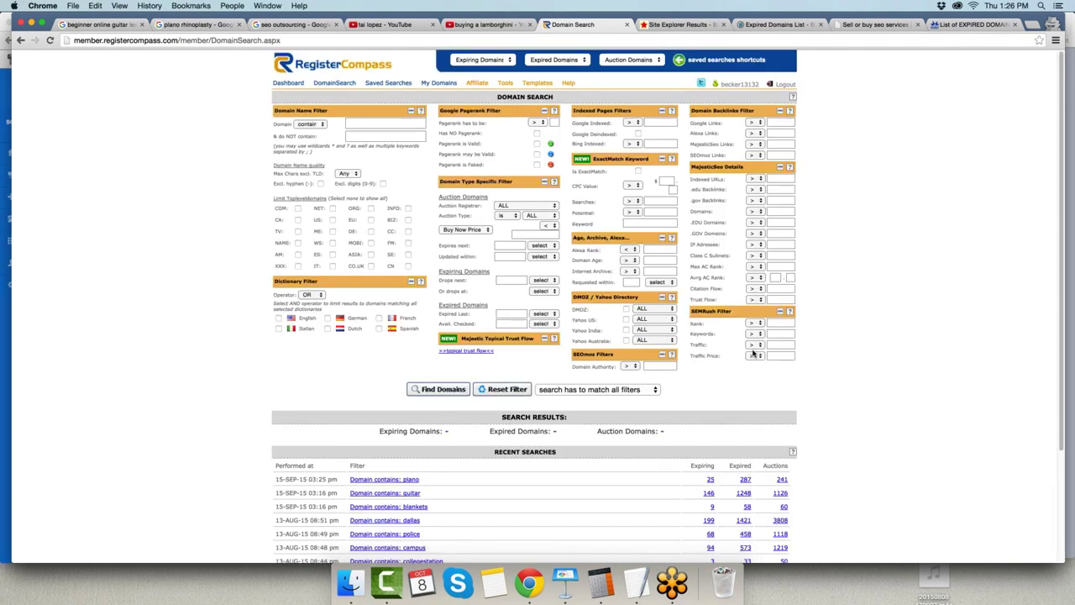
{"action": "scroll", "coordinate": [748, 357], "scroll_direction": "down", "scroll_amount": 1}
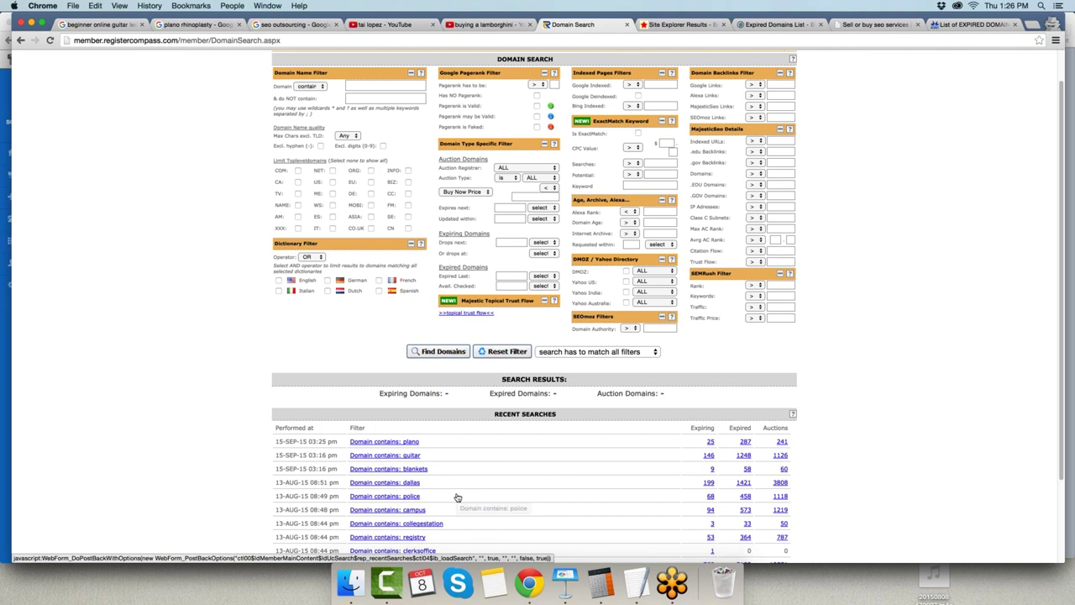
{"action": "scroll", "coordinate": [420, 498], "scroll_direction": "down", "scroll_amount": 1}
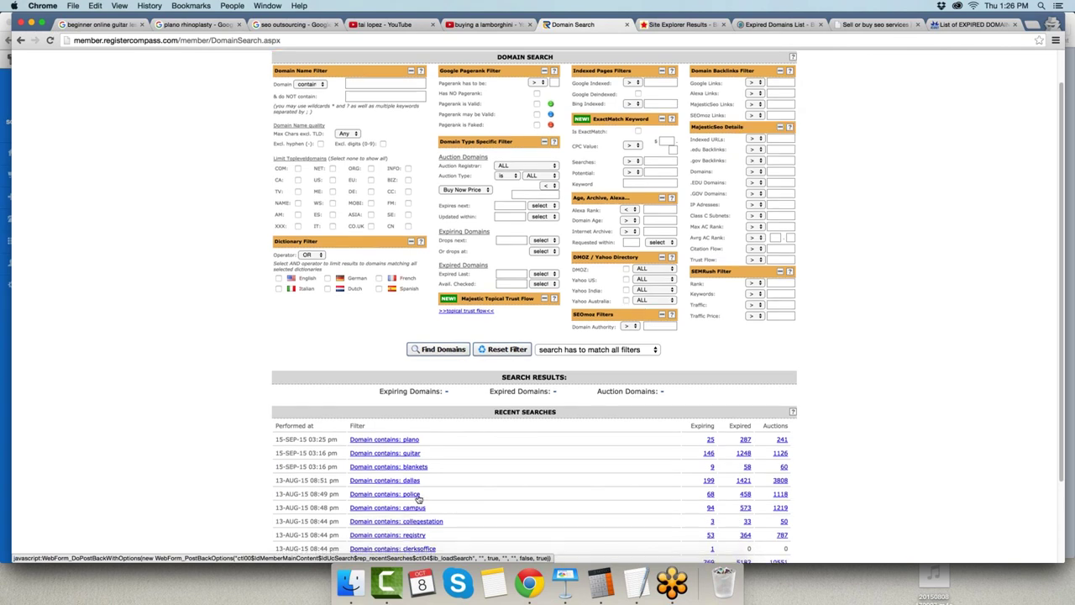
{"action": "left_click", "coordinate": [416, 496]}
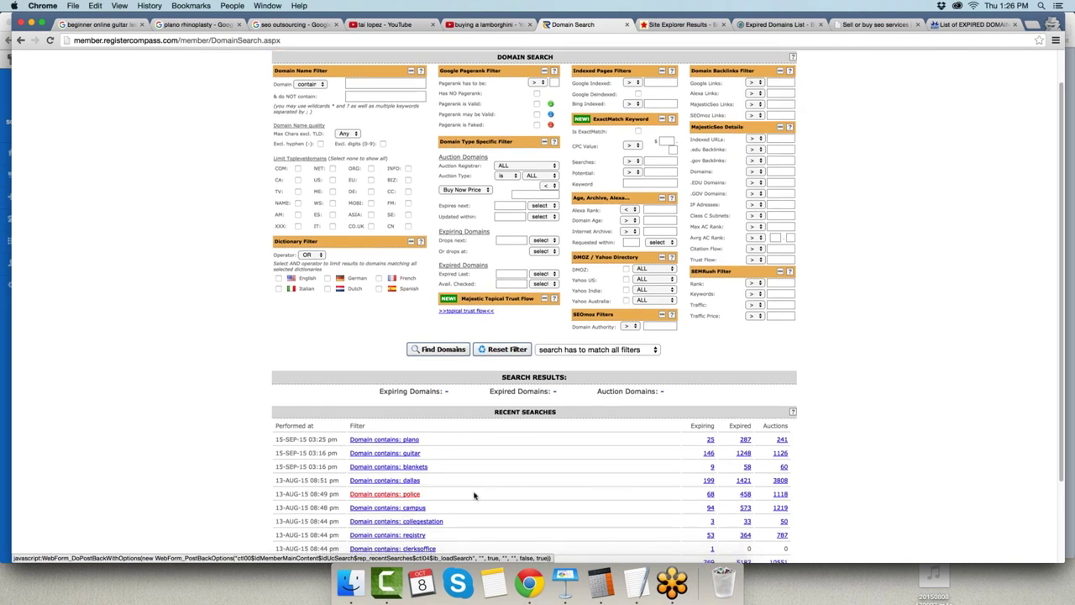
Open the auction domains matching police and sort them by Majestic TrustFlow in descending order
{"action": "left_click", "coordinate": [617, 497]}
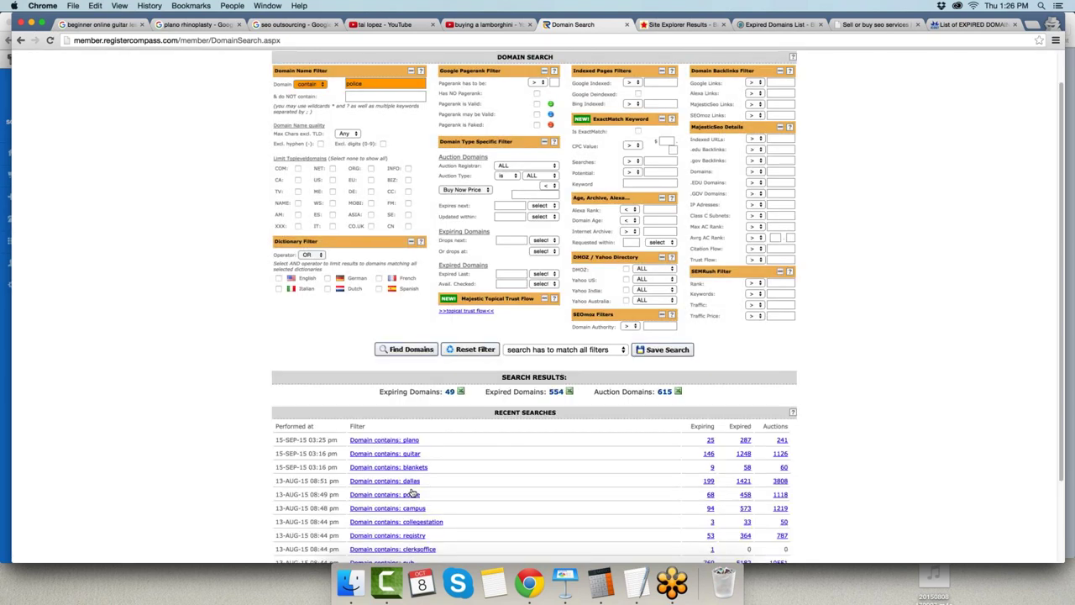
{"action": "left_click", "coordinate": [526, 500]}
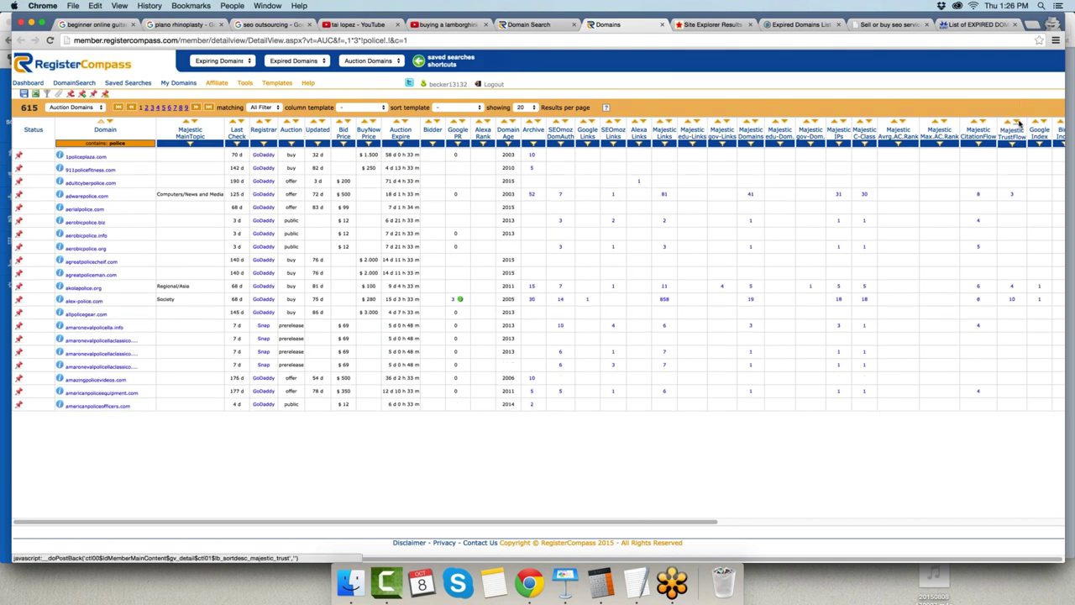
{"action": "left_click", "coordinate": [1019, 123]}
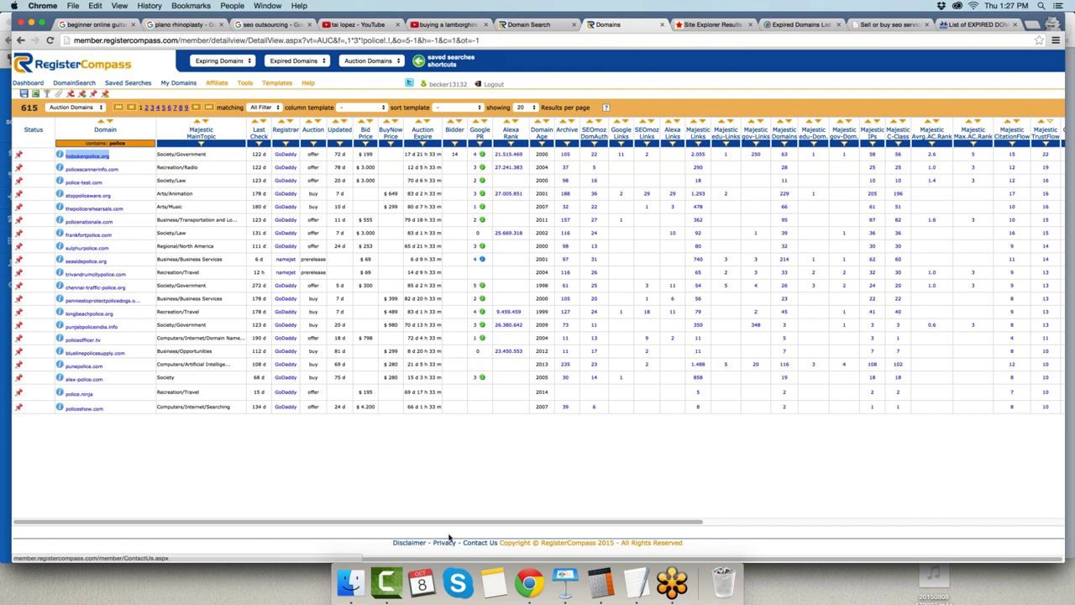
Switch to Source Revive and set up a new reverse crawl for hobokenpolice.org with 200 pages to crawl
{"action": "right_click", "coordinate": [528, 582]}
{"action": "left_click", "coordinate": [550, 461]}
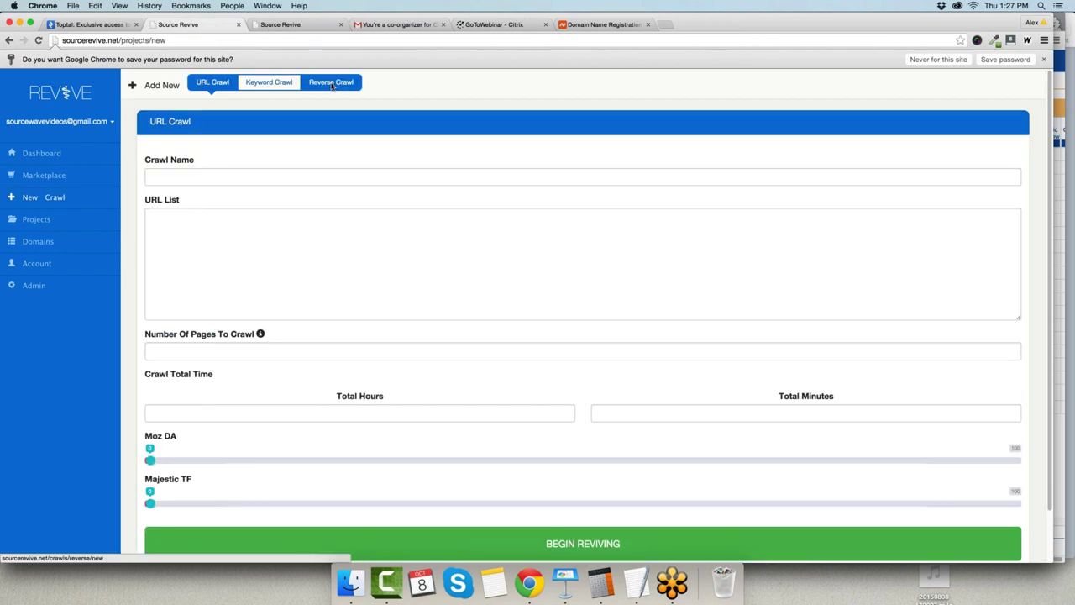
{"action": "left_click", "coordinate": [332, 85]}
{"action": "left_click", "coordinate": [265, 213]}
{"action": "type", "text": "hobokenpolice.org"}
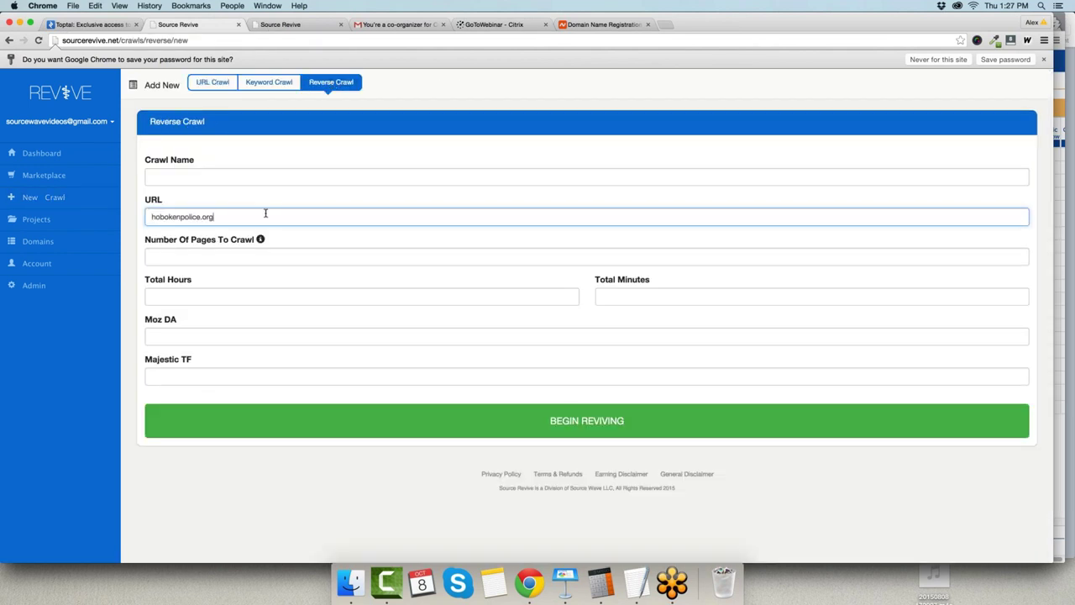
{"action": "key", "text": "Tab"}
{"action": "type", "text": "200"}
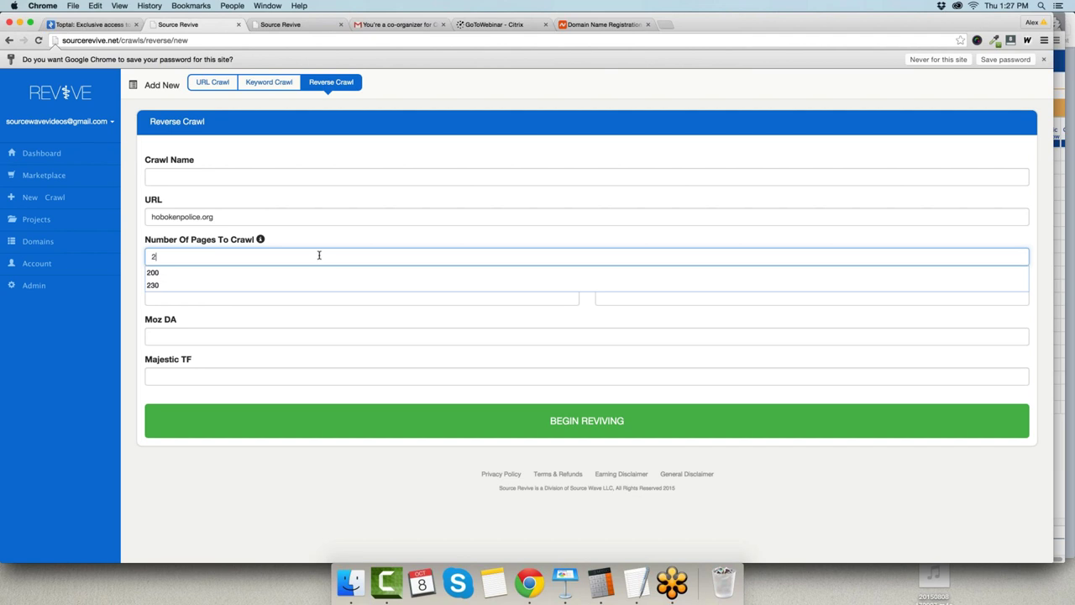
Name the reverse crawl SDBFISDHBGIUSDGFOES and start it
{"action": "left_click", "coordinate": [306, 178]}
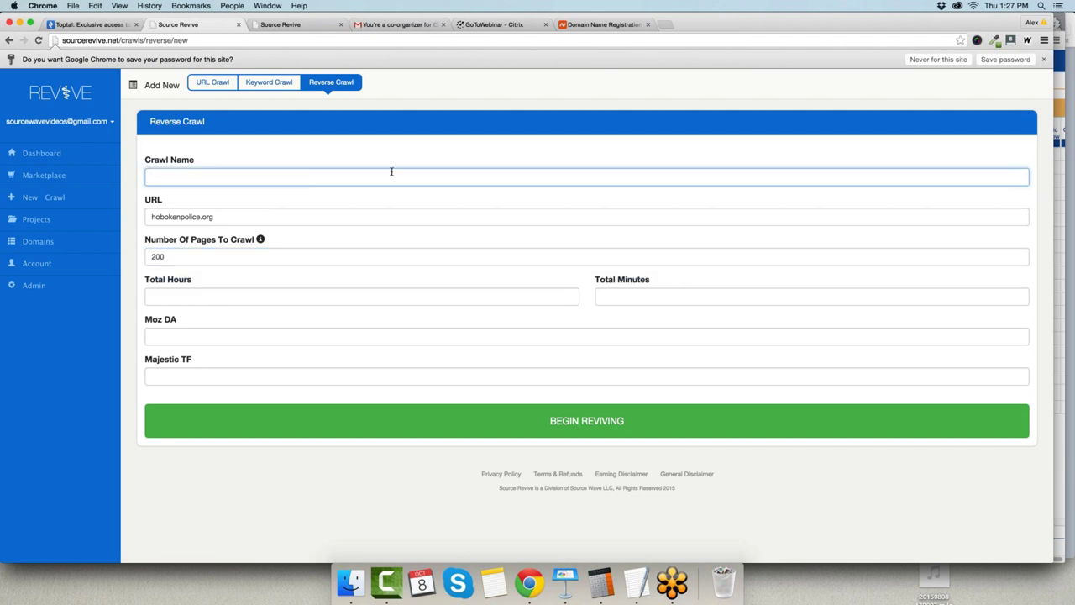
{"action": "type", "text": "SDBFISDHBGIUSDGFOES"}
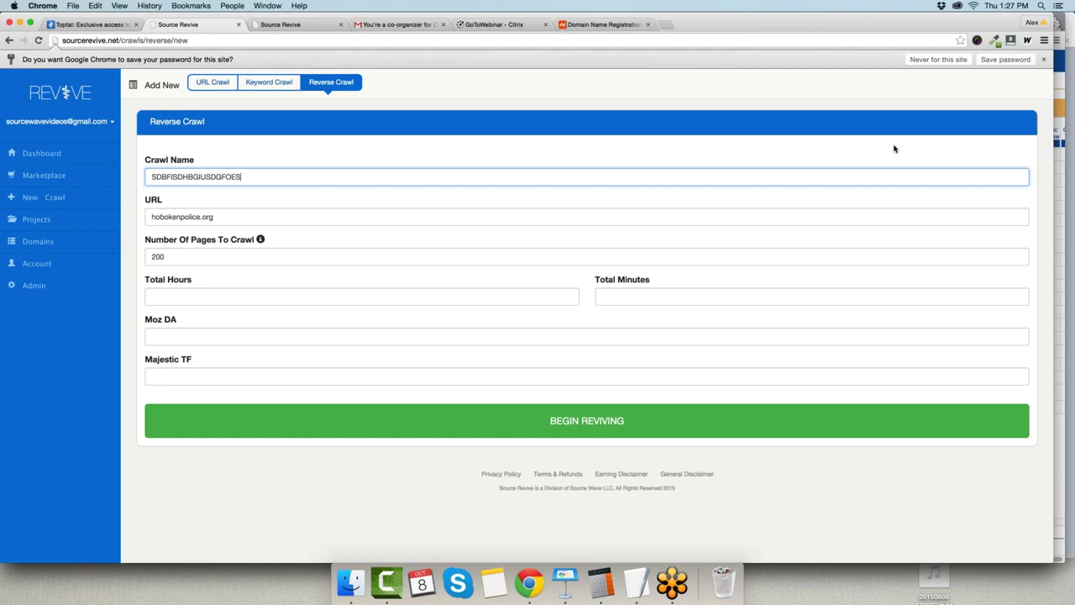
{"action": "key", "text": "Return"}
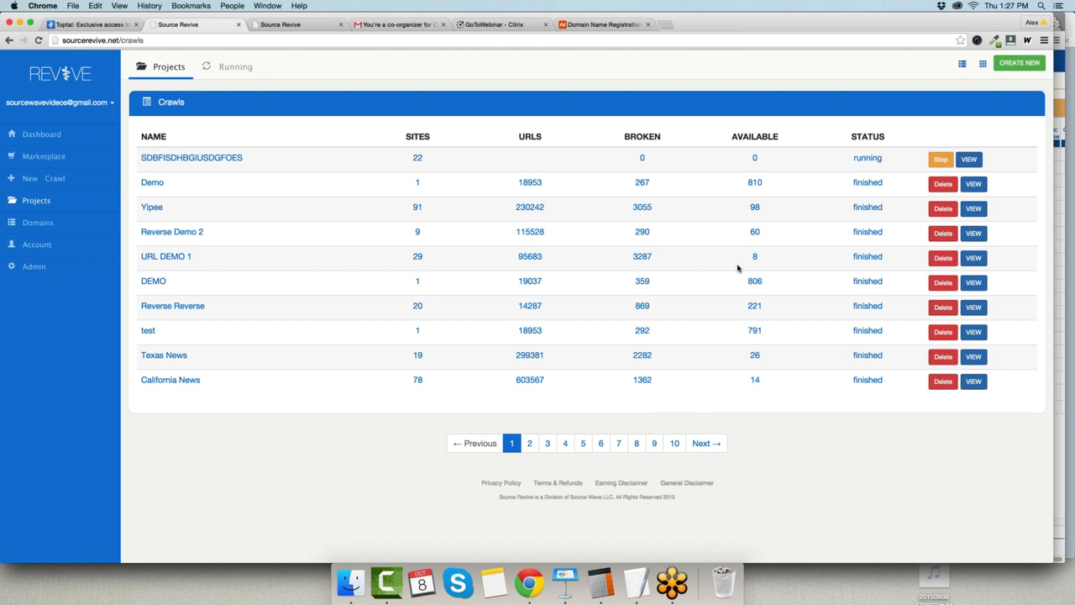
Switch to Majestic's Site Explorer and review the backlink results for njcounterterrorism.org at 110% zoom
{"action": "right_click", "coordinate": [529, 582]}
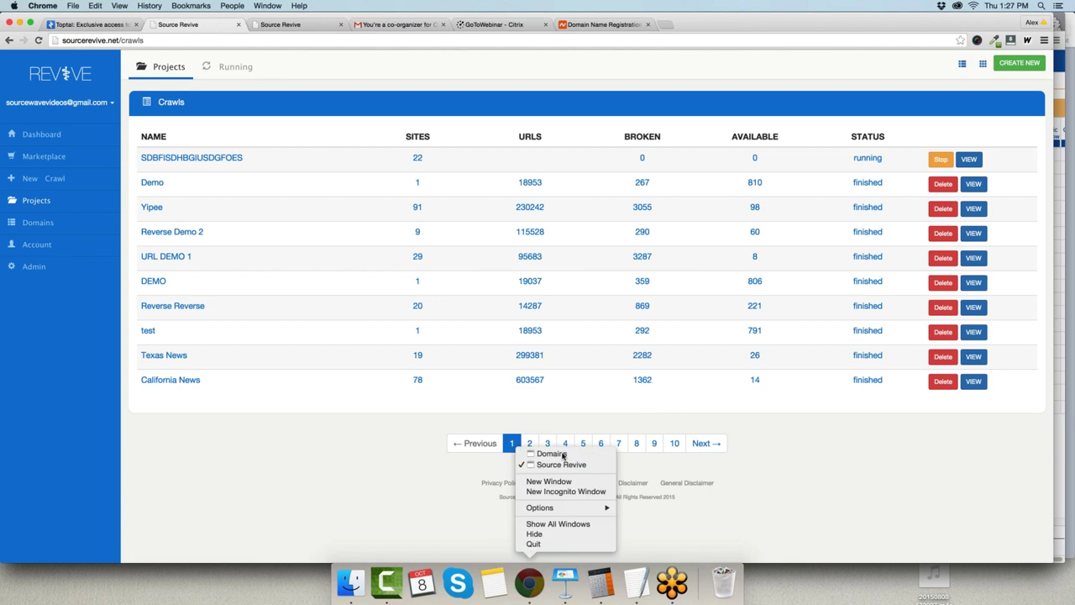
{"action": "left_click", "coordinate": [551, 453]}
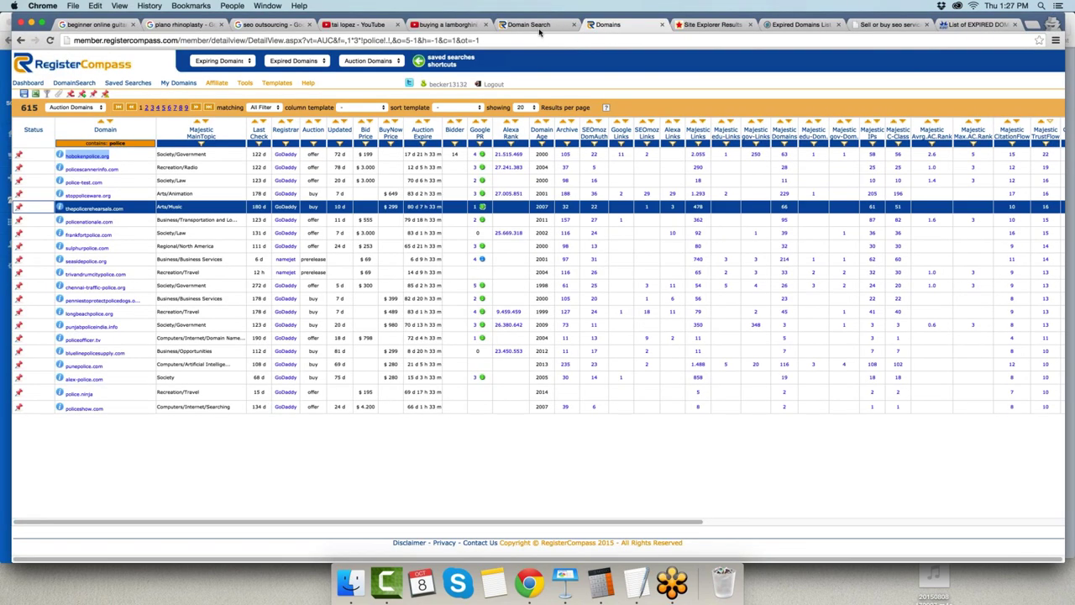
{"action": "left_click", "coordinate": [713, 24]}
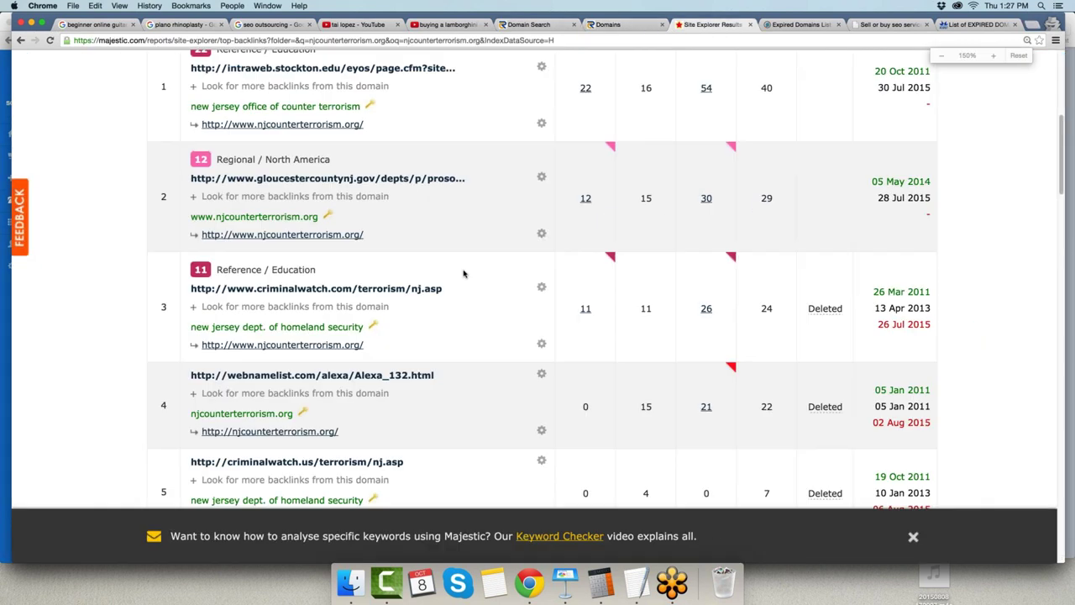
{"action": "key", "text": "super+minus"}
{"action": "key", "text": "super+minus"}
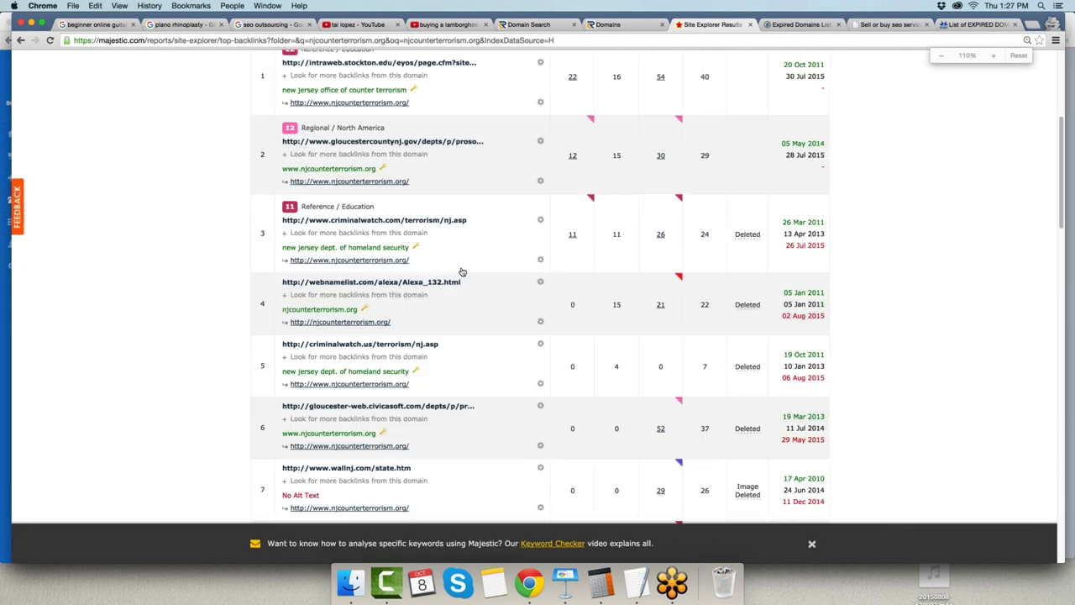
{"action": "scroll", "coordinate": [461, 269], "scroll_direction": "up", "scroll_amount": 5}
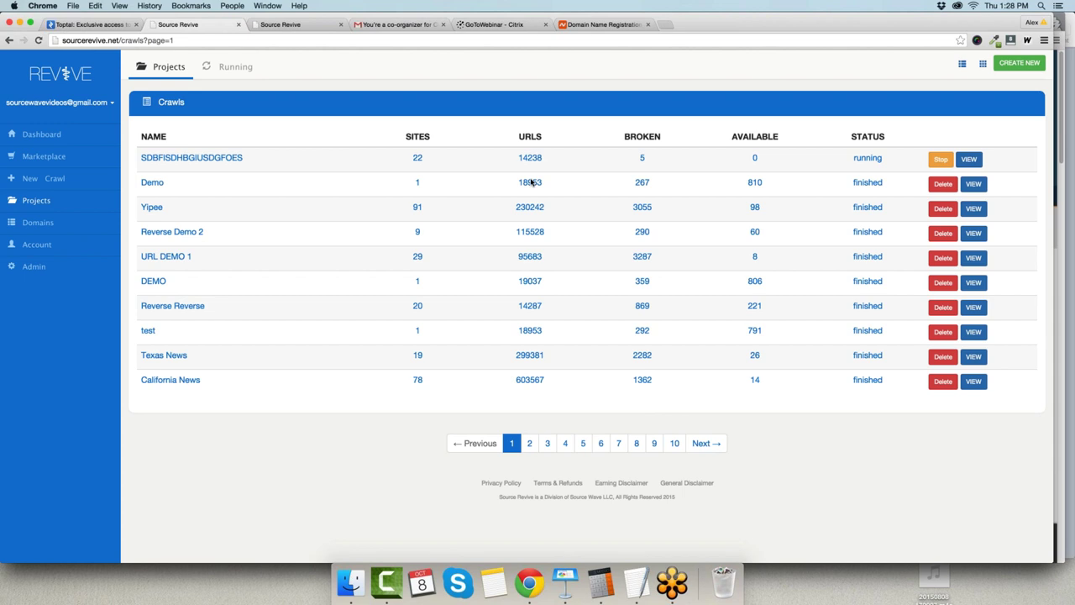
Browse the first three pages of Source Revive crawl projects, comparing their available domain counts and ending on page 2
{"action": "left_click", "coordinate": [547, 444]}
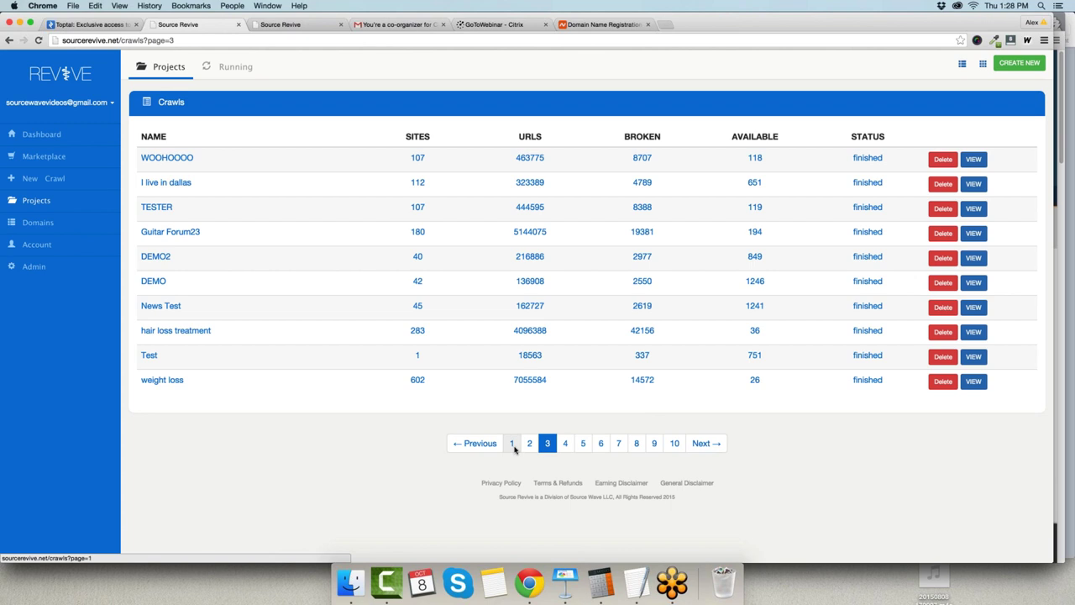
{"action": "left_click", "coordinate": [512, 445]}
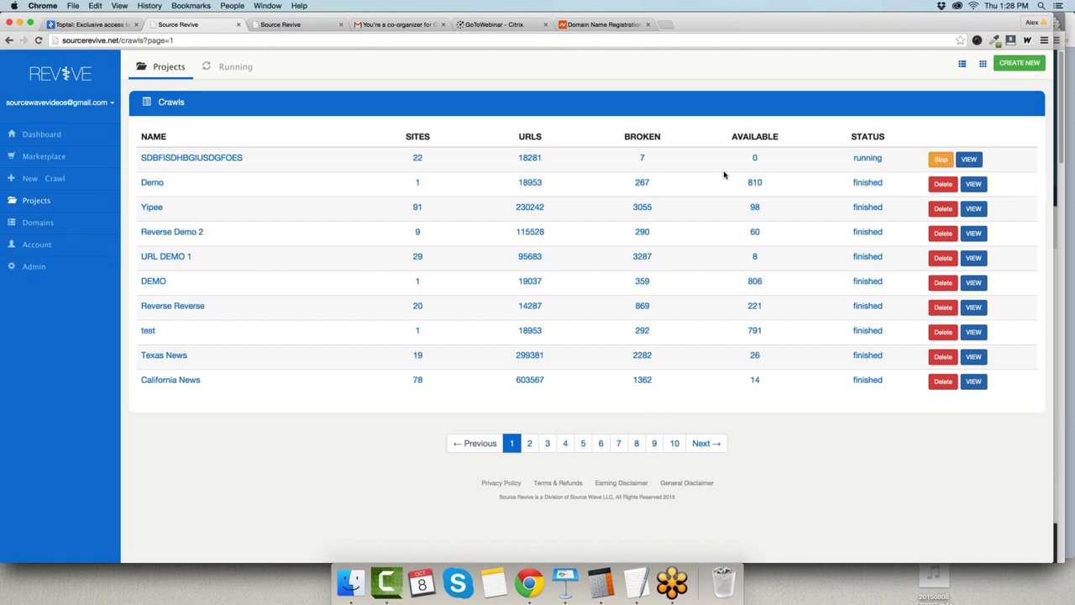
{"action": "left_click_drag", "start_coordinate": [774, 182], "coordinate": [748, 182]}
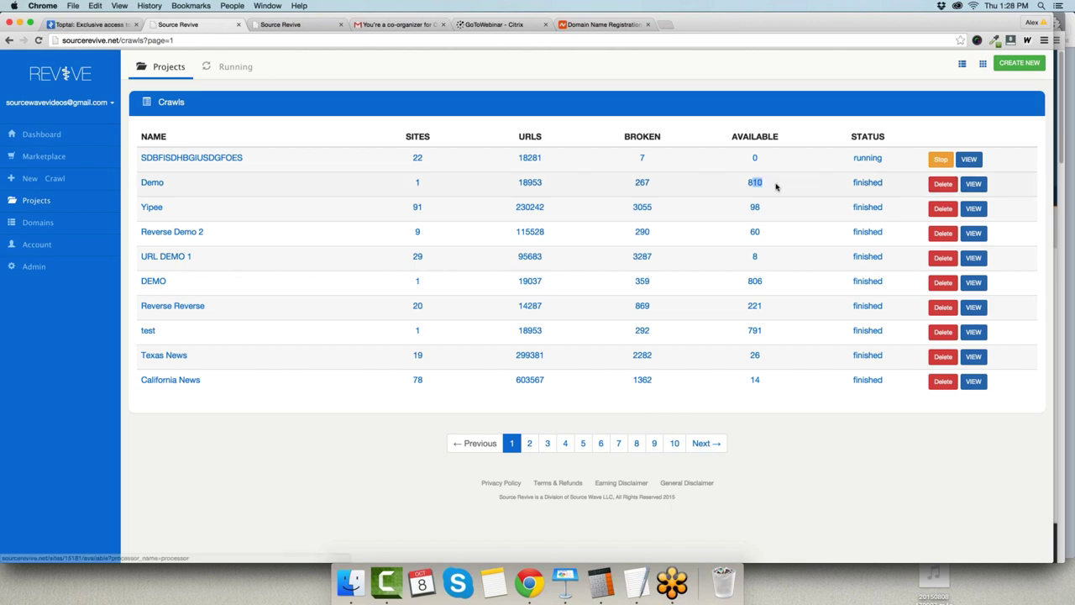
{"action": "left_click", "coordinate": [547, 444]}
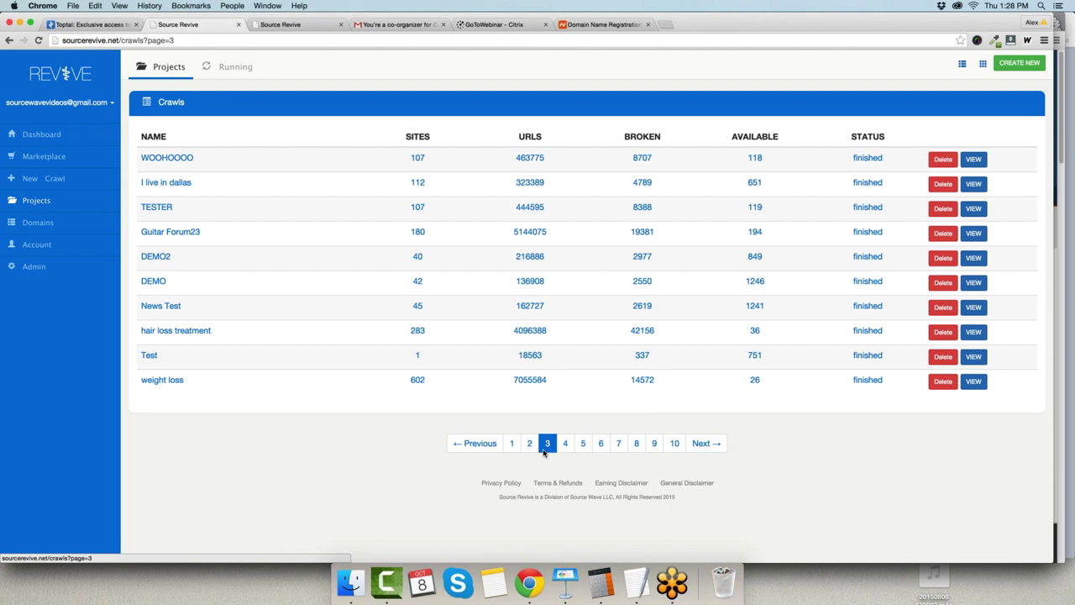
{"action": "left_click", "coordinate": [529, 444]}
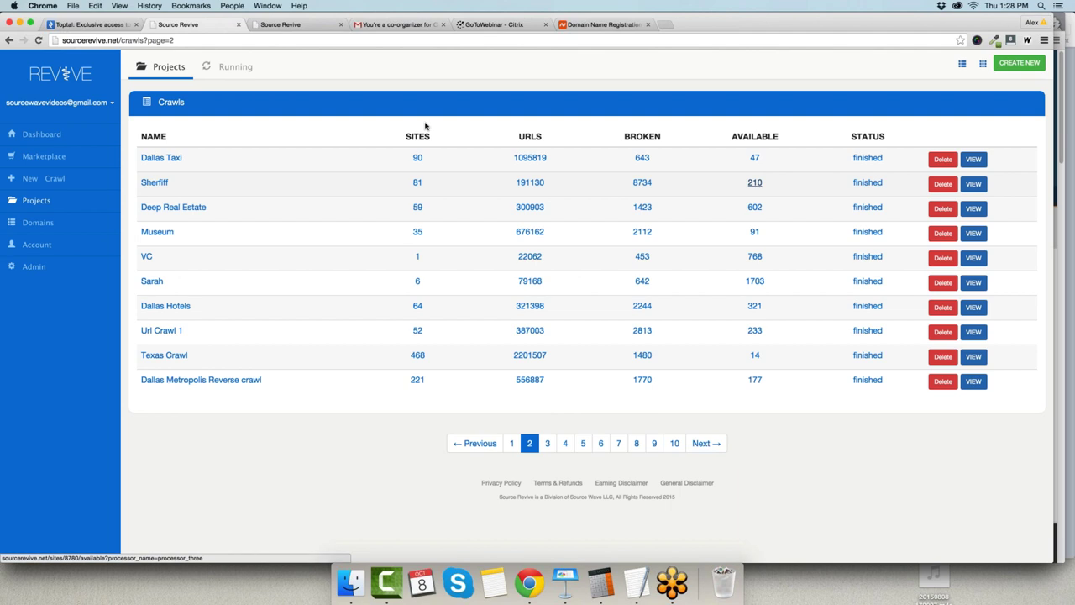
Open the Sherfiff crawl's available domains and inspect the first entry of the URL list in its settings
{"action": "left_click", "coordinate": [755, 182]}
{"action": "left_click", "coordinate": [451, 76]}
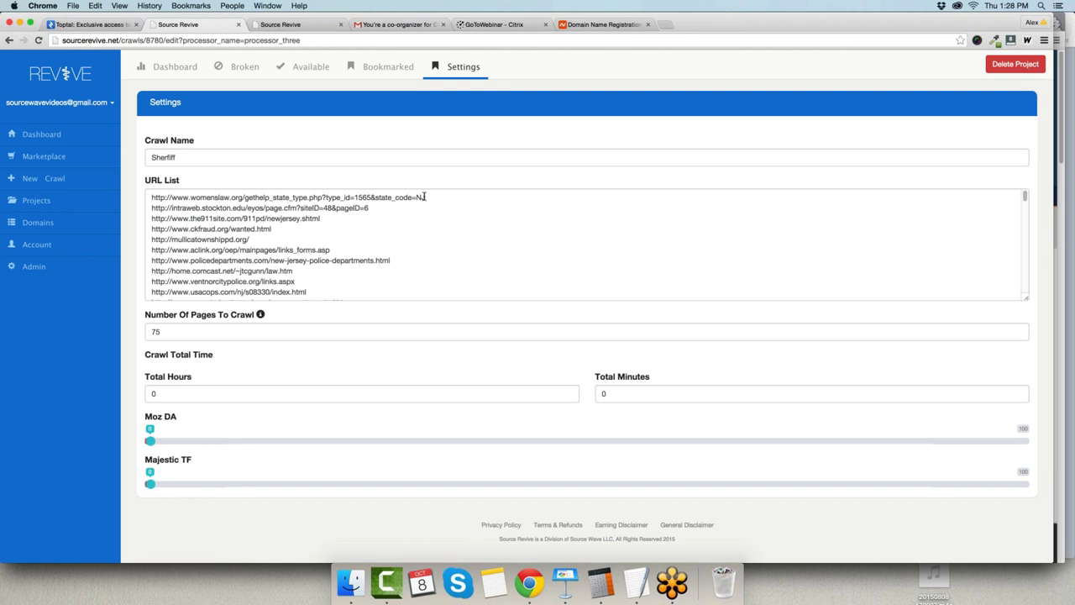
{"action": "left_click_drag", "start_coordinate": [441, 198], "coordinate": [137, 200]}
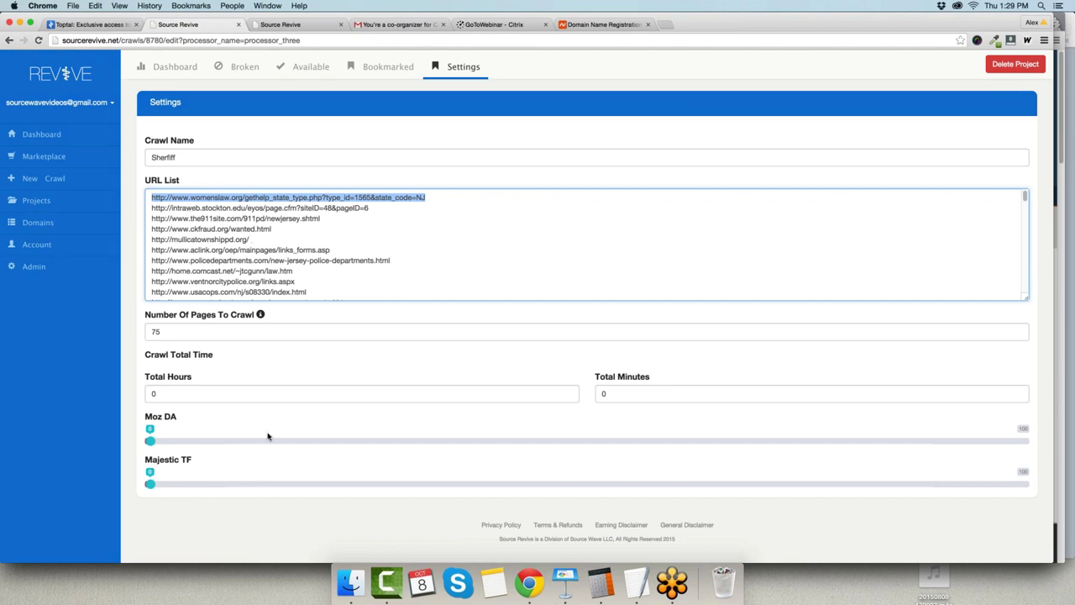
Return to the Sherfiff crawl's available domains, sort them by TF, and consult the Sheriff Crawl entries in the WebbyNotes file
{"action": "left_click", "coordinate": [9, 41]}
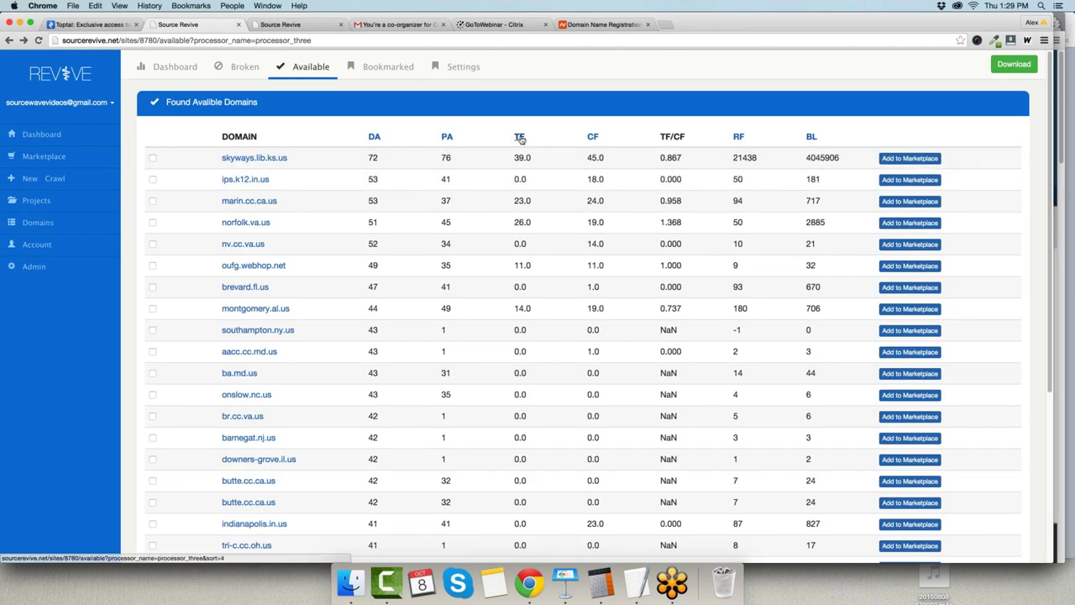
{"action": "left_click", "coordinate": [520, 136]}
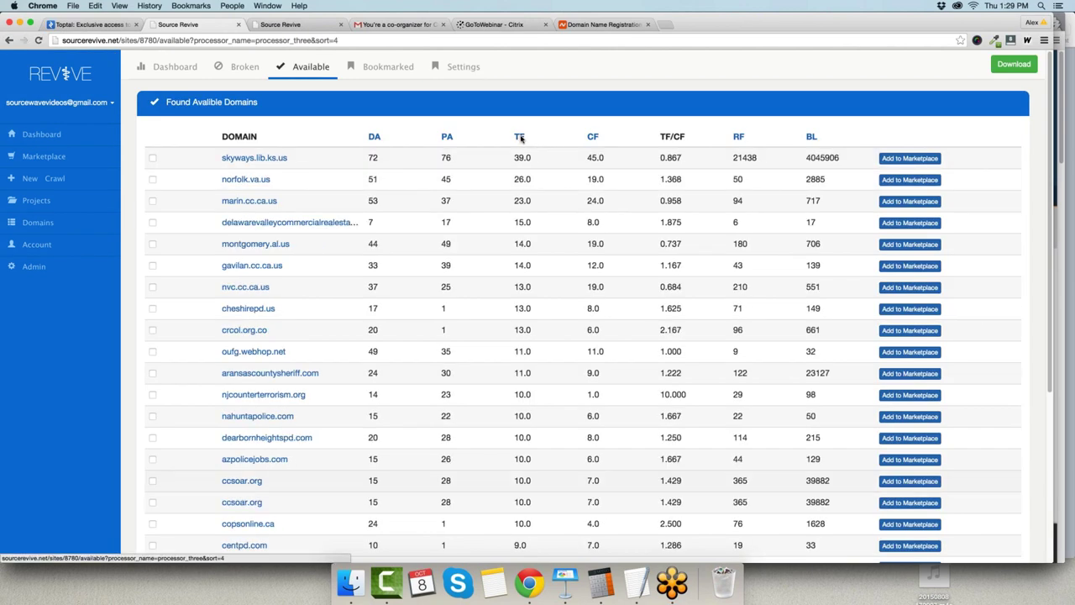
{"action": "left_click", "coordinate": [636, 579]}
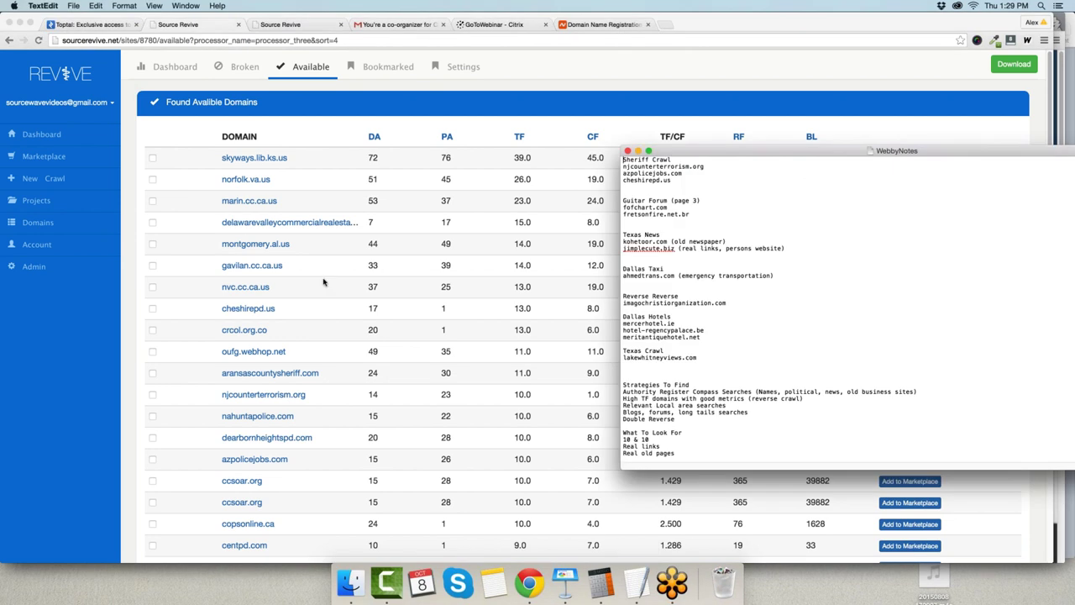
{"action": "left_click", "coordinate": [325, 458]}
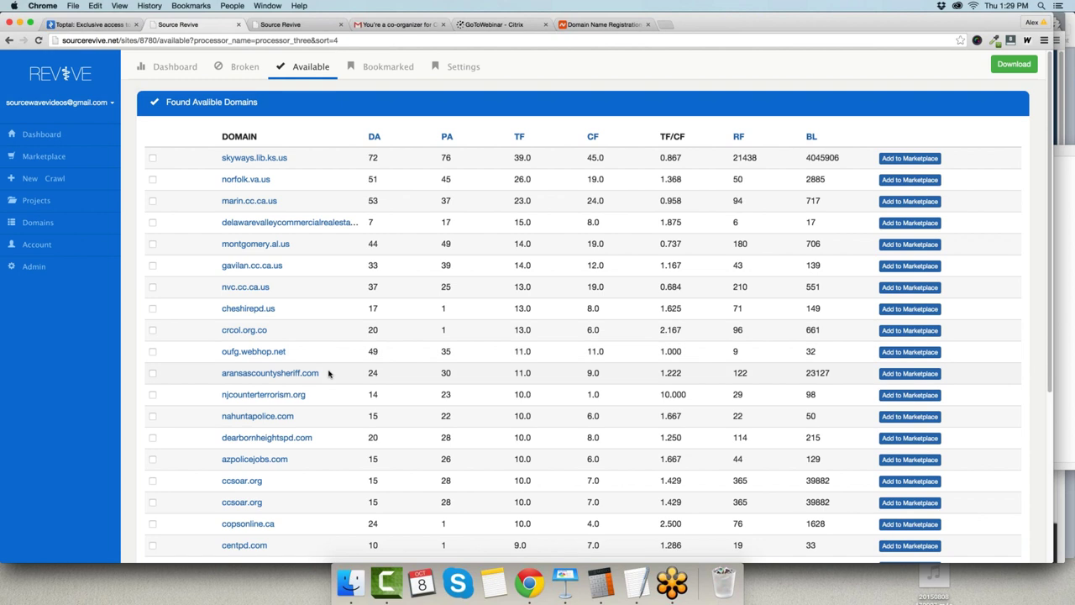
Copy cheshirepd.us from the available domains and look up its backlinks in Majestic's Site Explorer
{"action": "key", "text": "super+equal"}
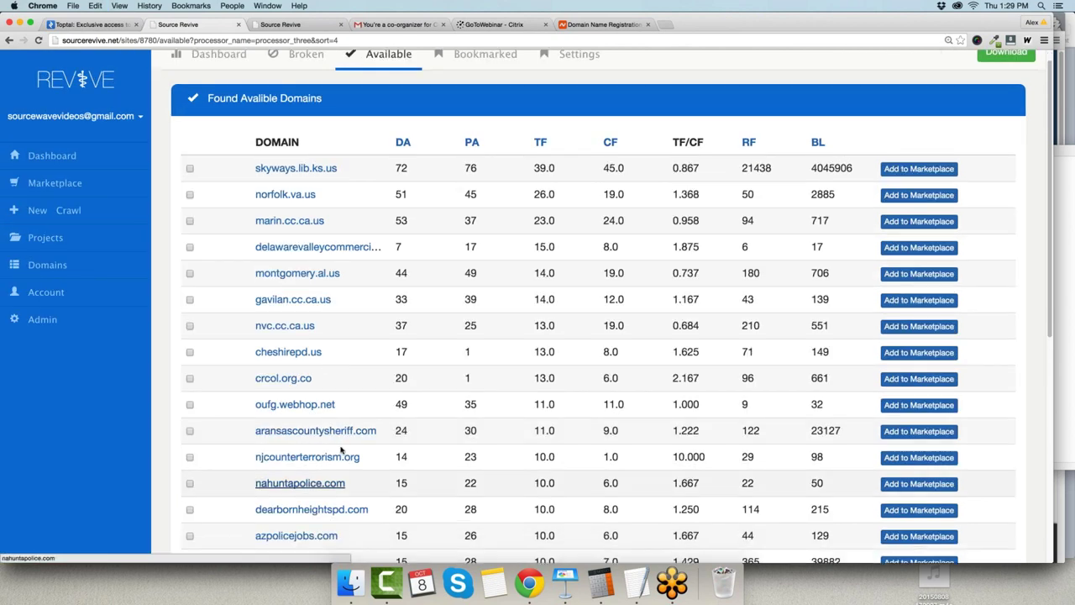
{"action": "scroll", "coordinate": [292, 496], "scroll_direction": "down", "scroll_amount": 1}
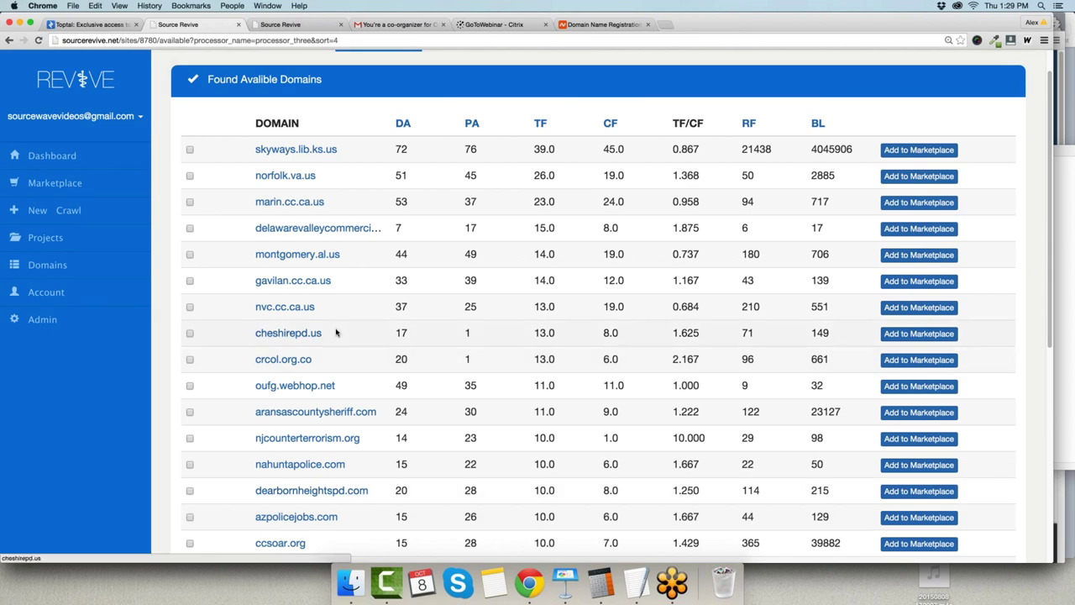
{"action": "left_click_drag", "start_coordinate": [336, 335], "coordinate": [278, 338]}
{"action": "key", "text": "super+c"}
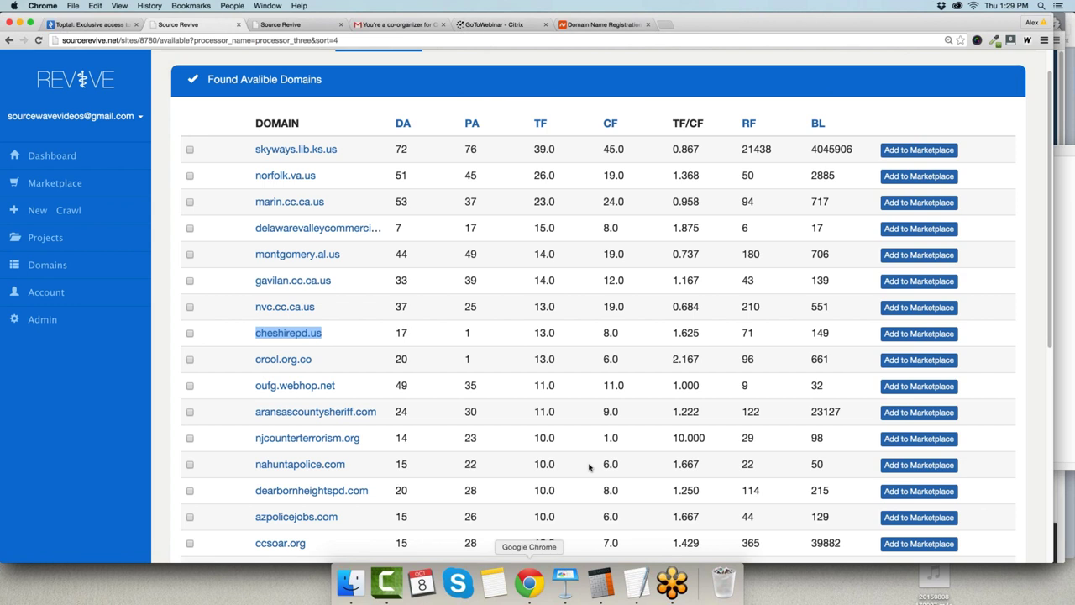
{"action": "right_click", "coordinate": [530, 582]}
{"action": "left_click", "coordinate": [578, 454]}
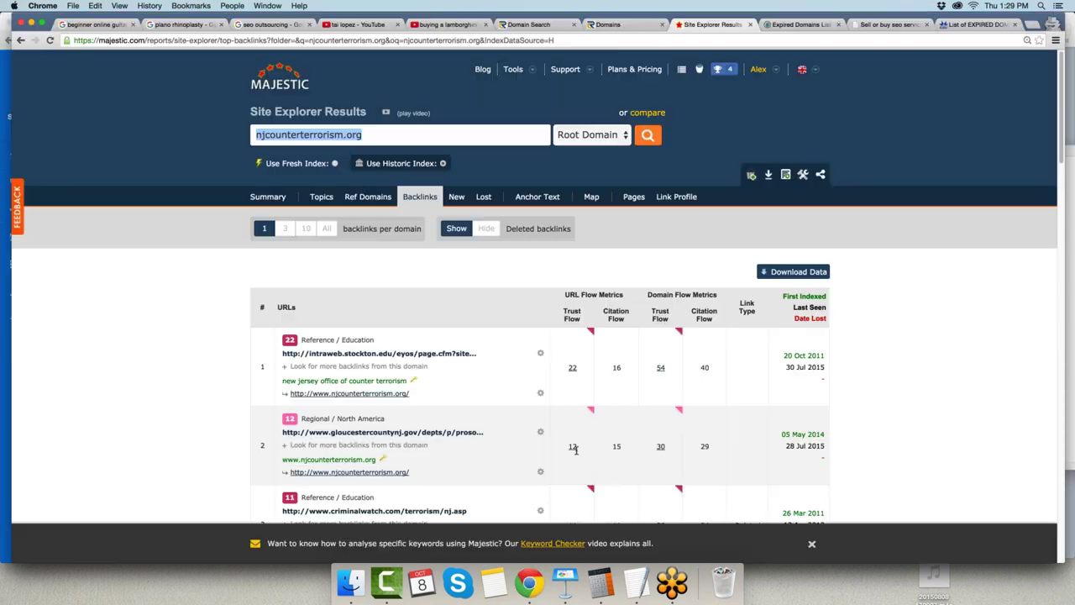
{"action": "key", "text": "super+v"}
{"action": "left_click", "coordinate": [647, 137]}
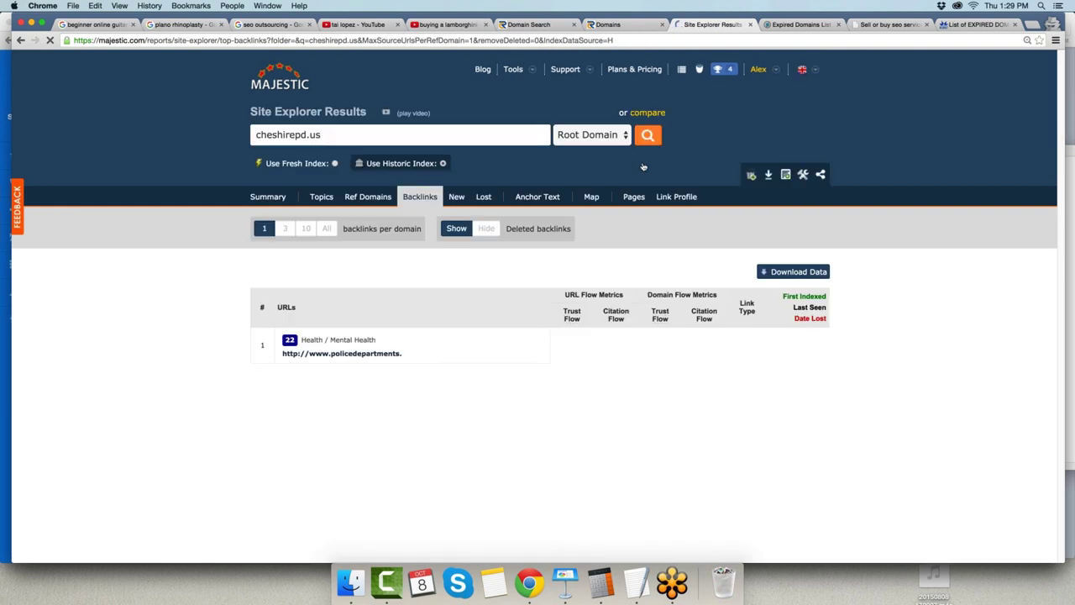
Examine the backlinks of cheshirepd.us, checking the anchor texts, linking sites and flow metrics
{"action": "scroll", "coordinate": [643, 164], "scroll_direction": "down", "scroll_amount": 1}
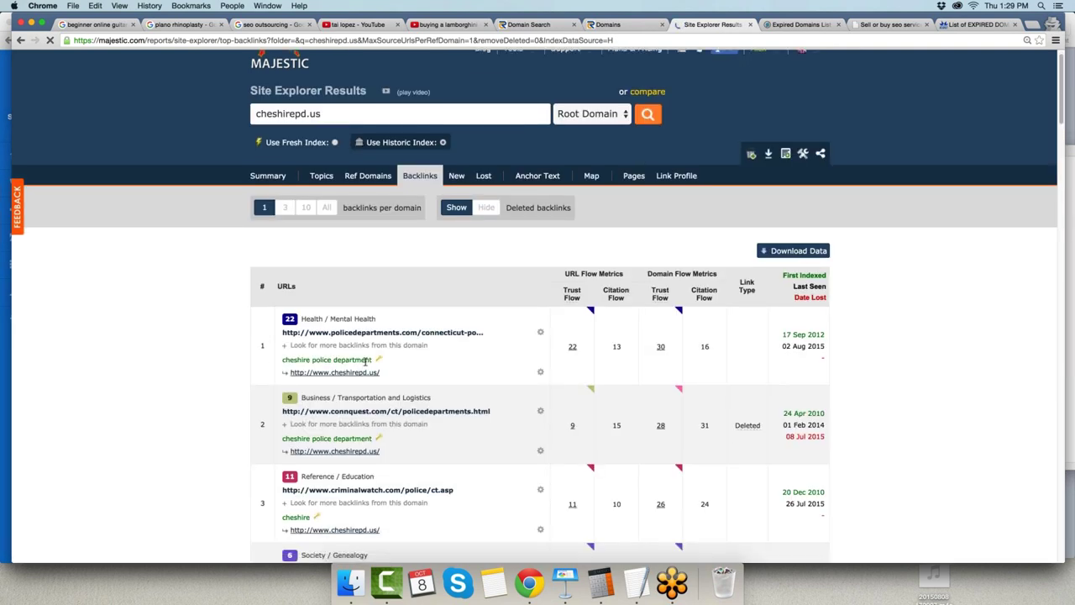
{"action": "left_click_drag", "start_coordinate": [282, 359], "coordinate": [371, 361]}
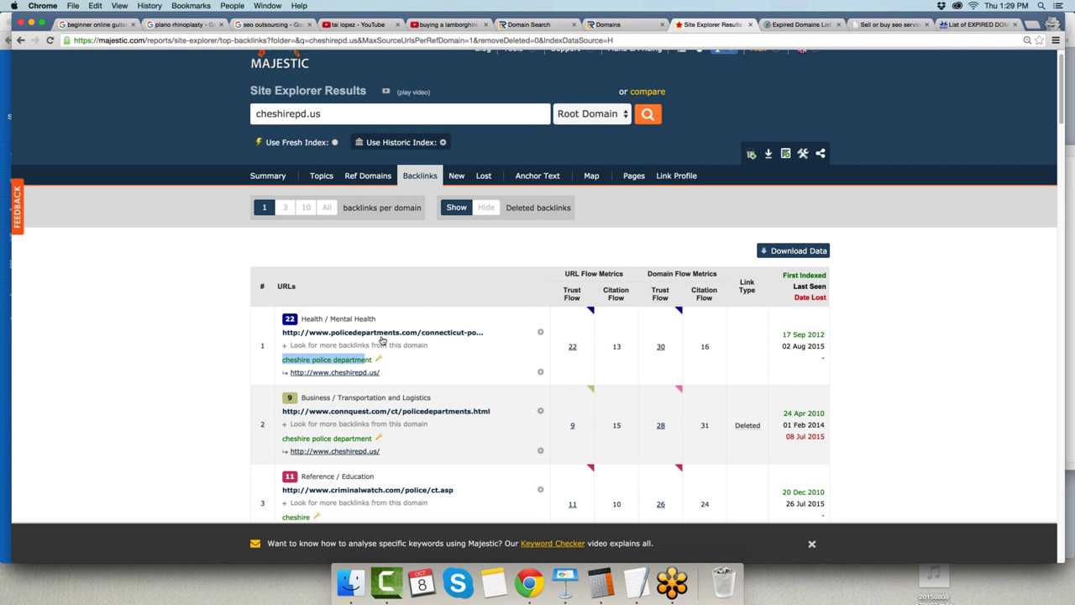
{"action": "scroll", "coordinate": [345, 426], "scroll_direction": "down", "scroll_amount": 1}
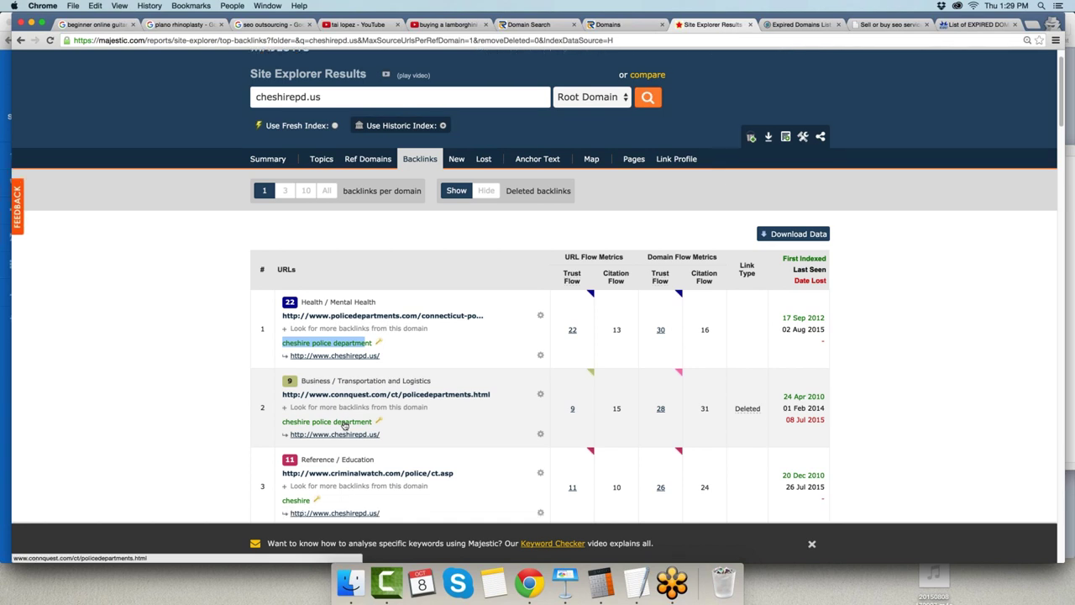
{"action": "scroll", "coordinate": [447, 460], "scroll_direction": "down", "scroll_amount": 3}
{"action": "scroll", "coordinate": [351, 469], "scroll_direction": "down", "scroll_amount": 2}
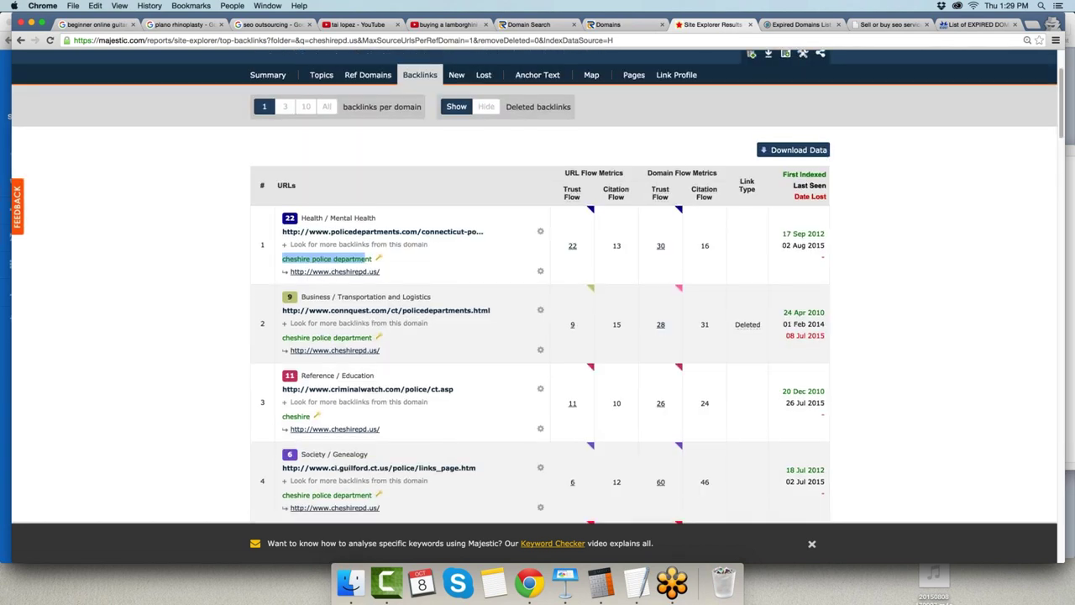
{"action": "scroll", "coordinate": [350, 469], "scroll_direction": "down", "scroll_amount": 2}
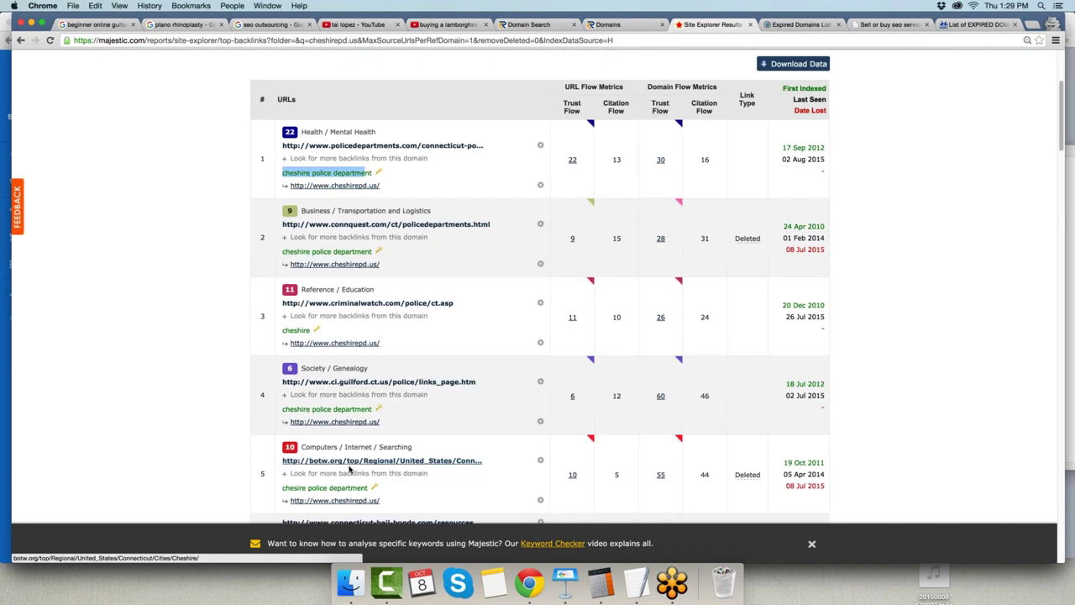
{"action": "scroll", "coordinate": [407, 391], "scroll_direction": "down", "scroll_amount": 2}
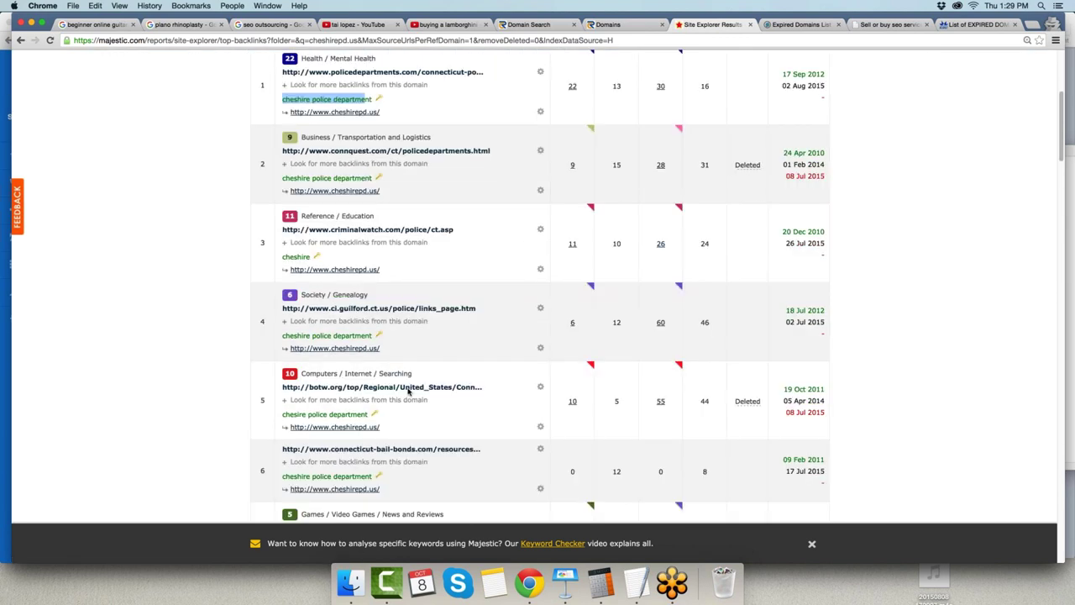
{"action": "scroll", "coordinate": [443, 423], "scroll_direction": "down", "scroll_amount": 1}
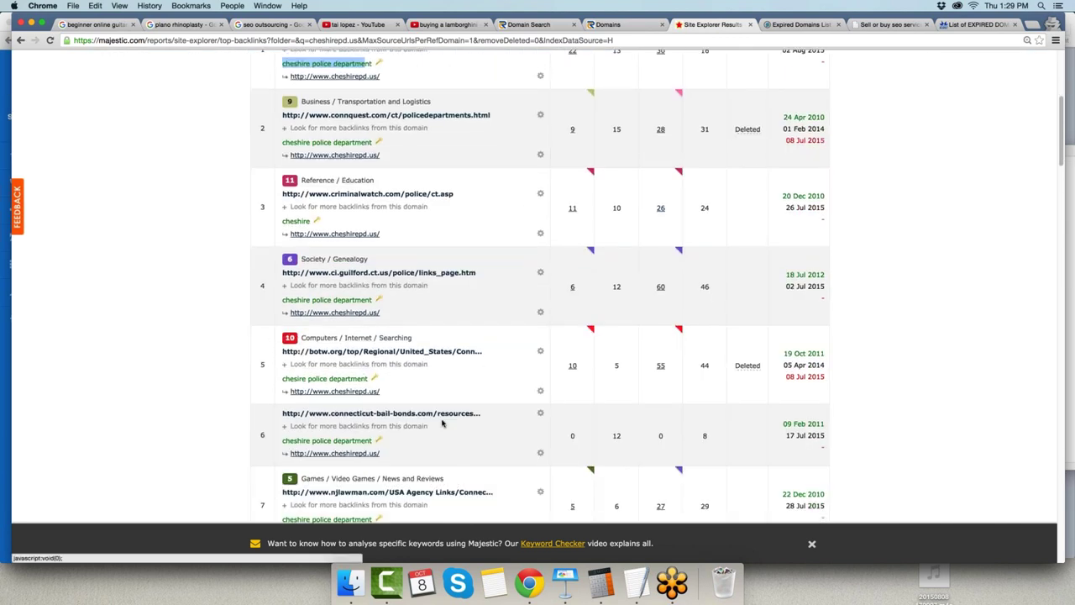
{"action": "scroll", "coordinate": [441, 424], "scroll_direction": "down", "scroll_amount": 1}
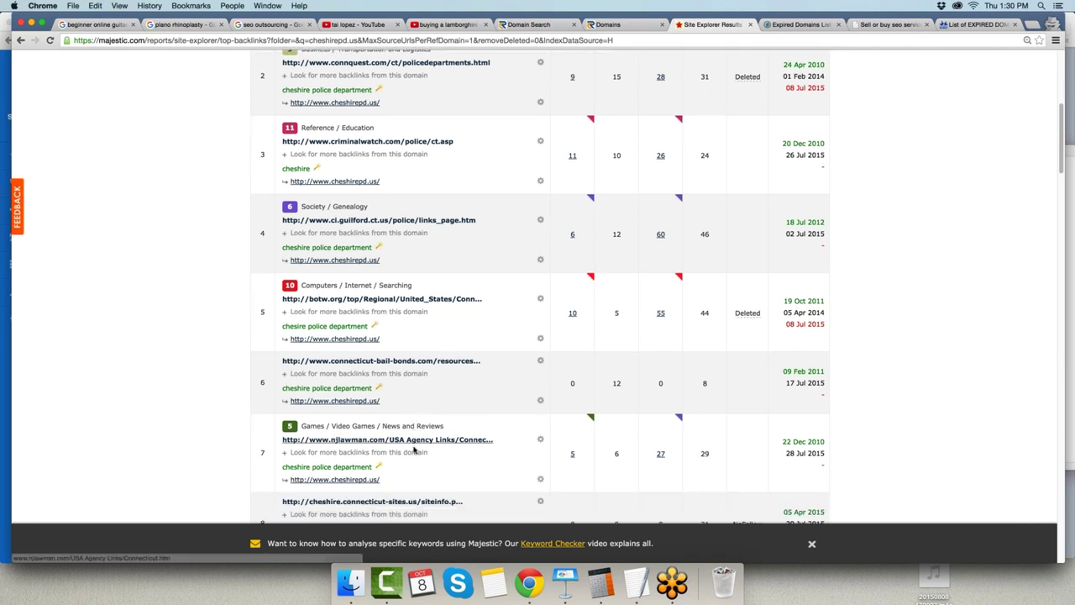
{"action": "scroll", "coordinate": [445, 428], "scroll_direction": "down", "scroll_amount": 6}
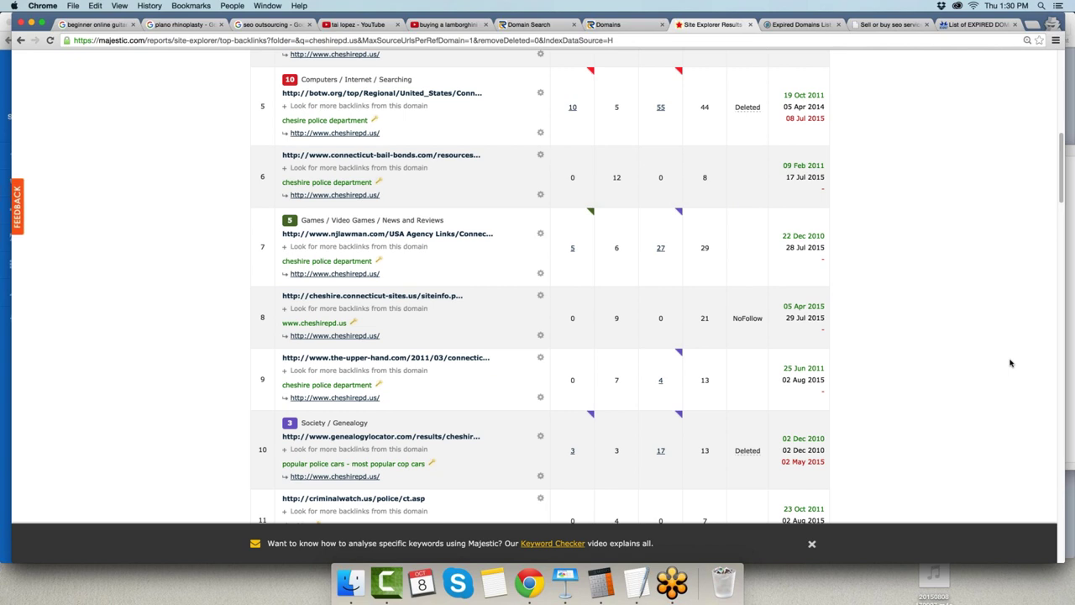
Switch back to Source Revive and sort the Demo crawl's available domains by TF
{"action": "right_click", "coordinate": [529, 582]}
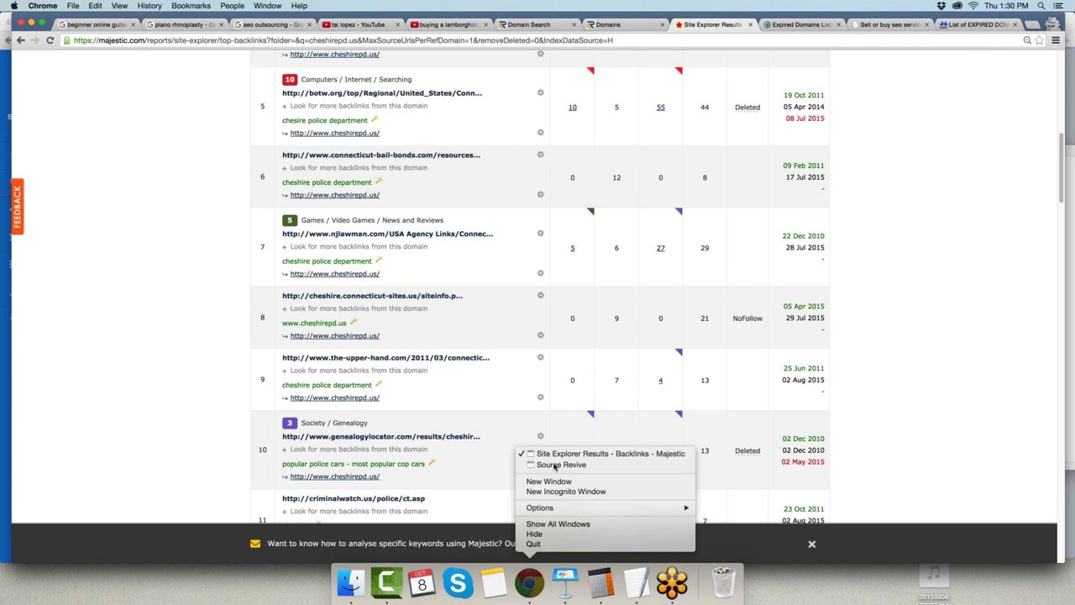
{"action": "left_click", "coordinate": [559, 464]}
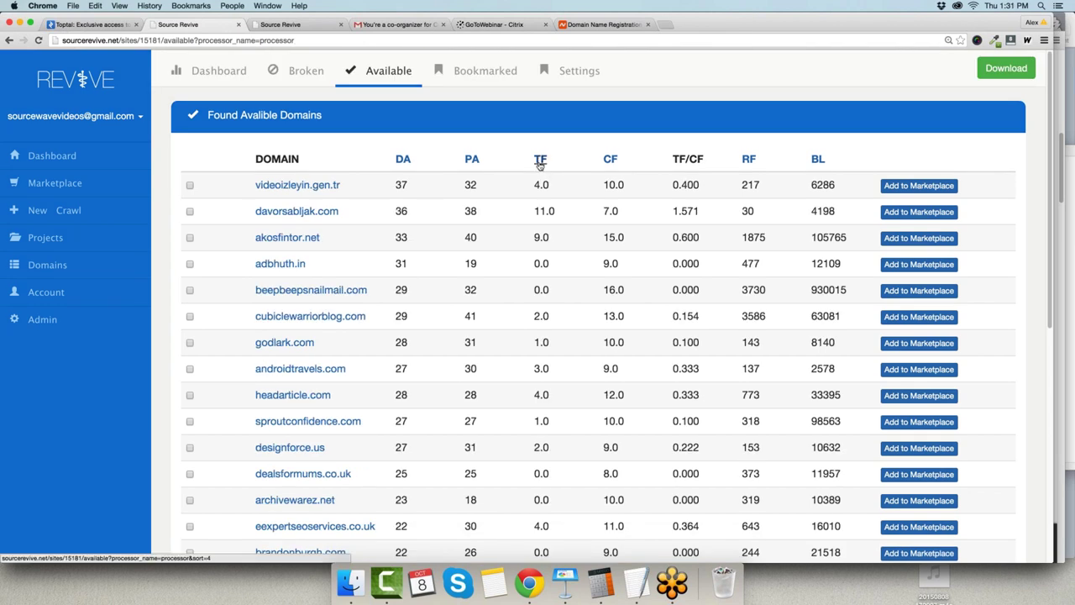
{"action": "left_click", "coordinate": [540, 161]}
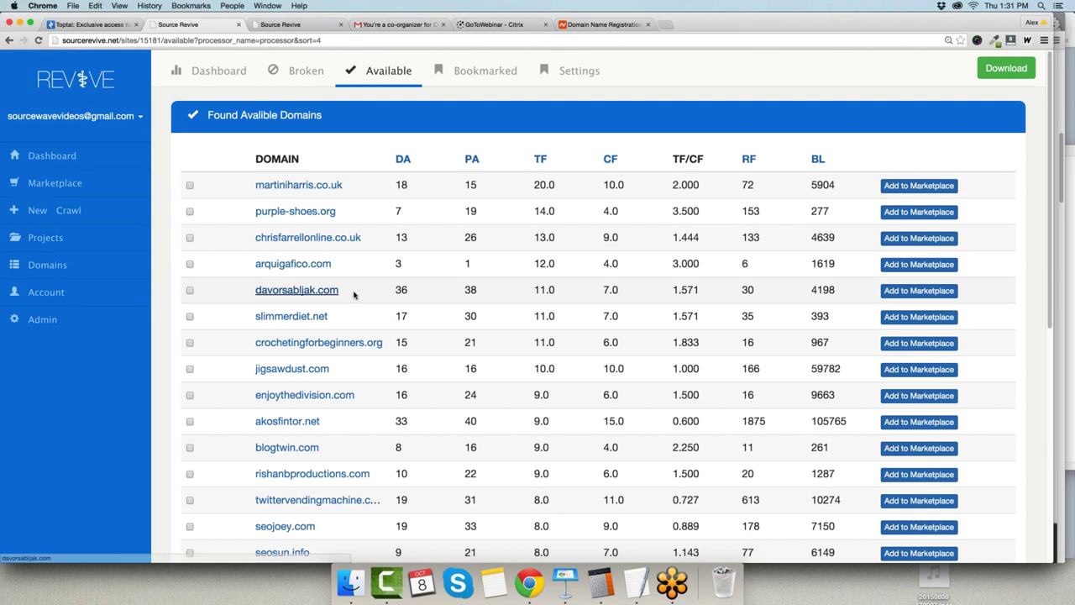
Copy the available domain with DA 36 and TF 11 and look up its backlinks in Majestic's Site Explorer
{"action": "left_click_drag", "start_coordinate": [354, 293], "coordinate": [255, 293]}
{"action": "key", "text": "super+c"}
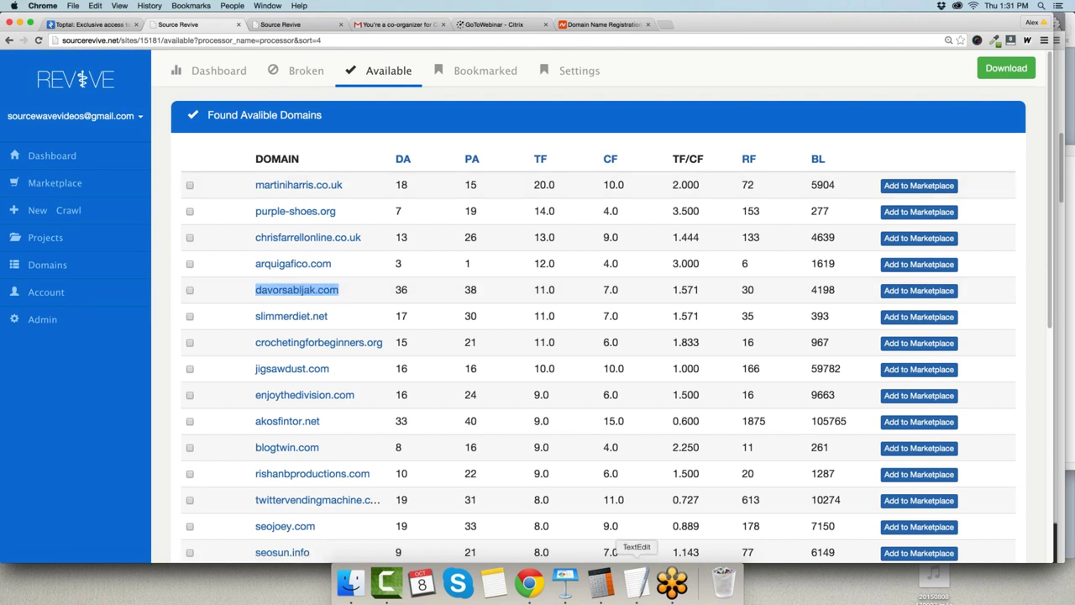
{"action": "right_click", "coordinate": [530, 582]}
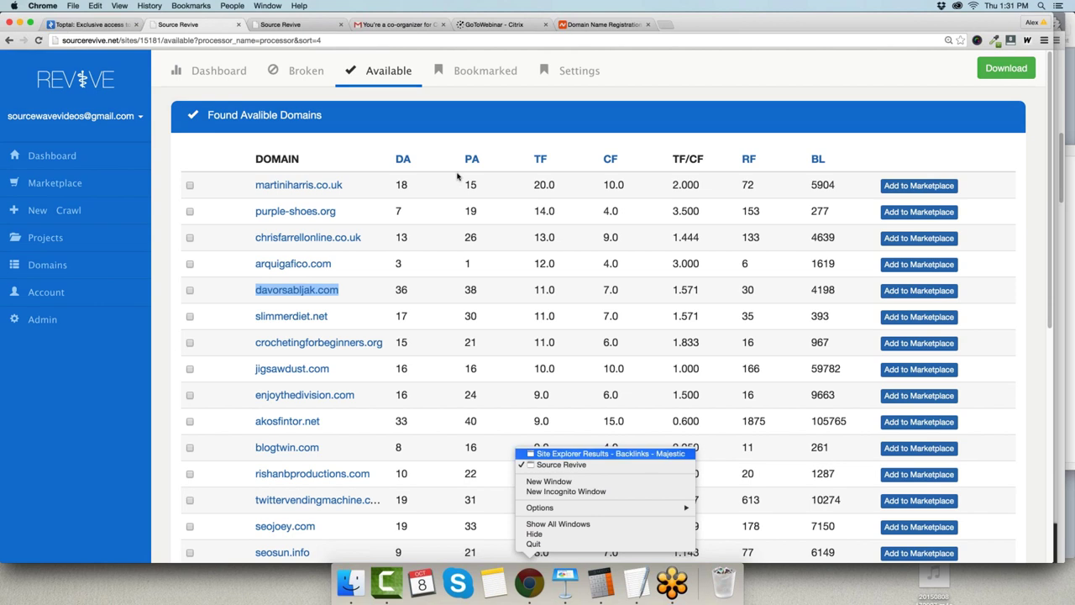
{"action": "left_click", "coordinate": [588, 454]}
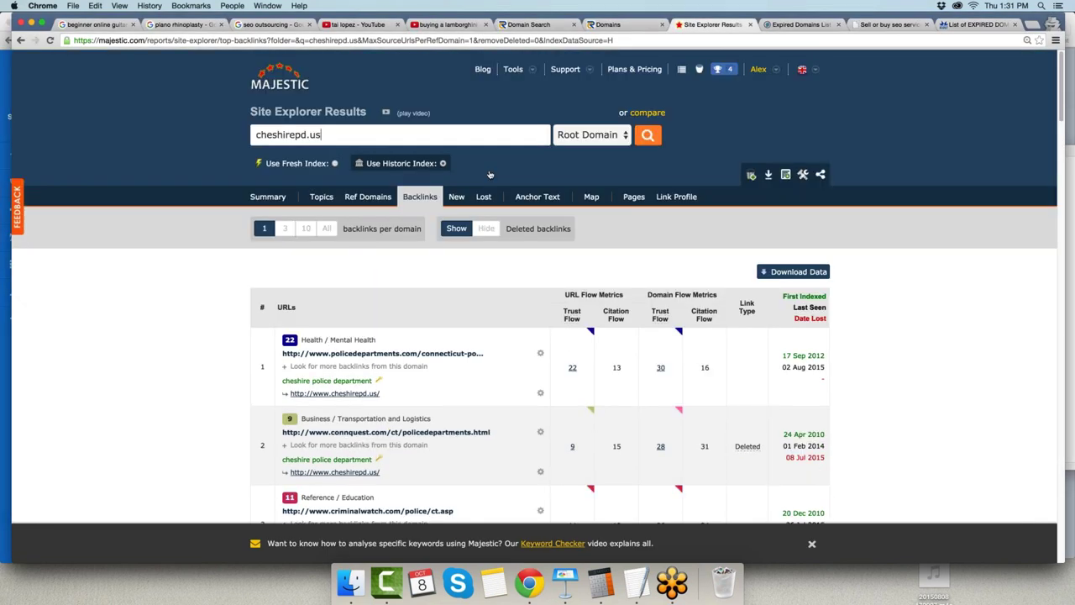
{"action": "key", "text": "super+a"}
{"action": "key", "text": "super+v"}
{"action": "left_click", "coordinate": [649, 136]}
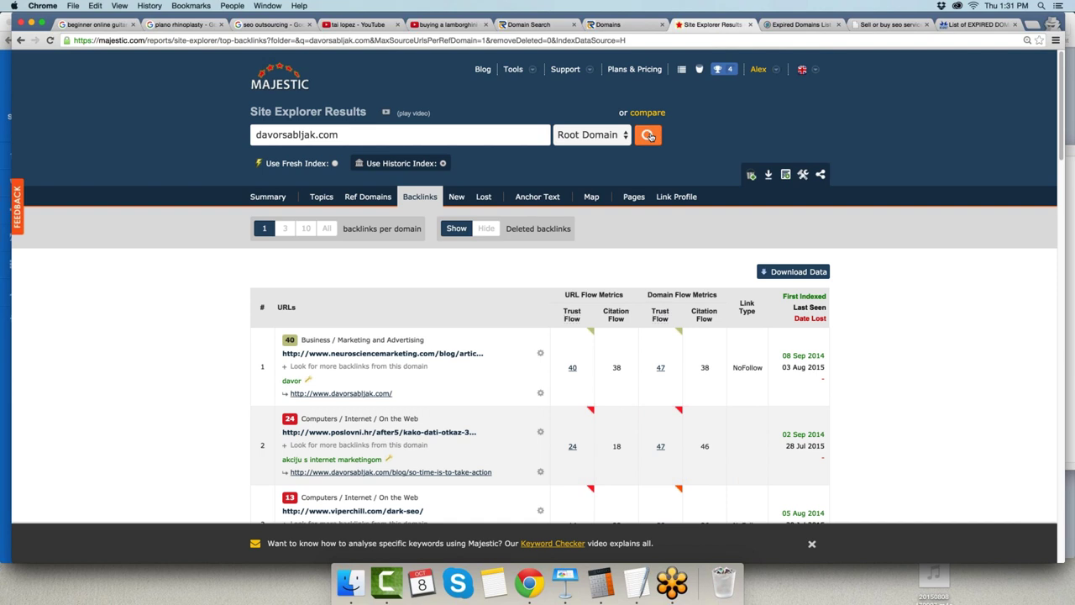
Examine the domain's backlinks in Majestic, checking the linking sites, anchor texts, flow metrics and link types
{"action": "scroll", "coordinate": [649, 137], "scroll_direction": "down", "scroll_amount": 5}
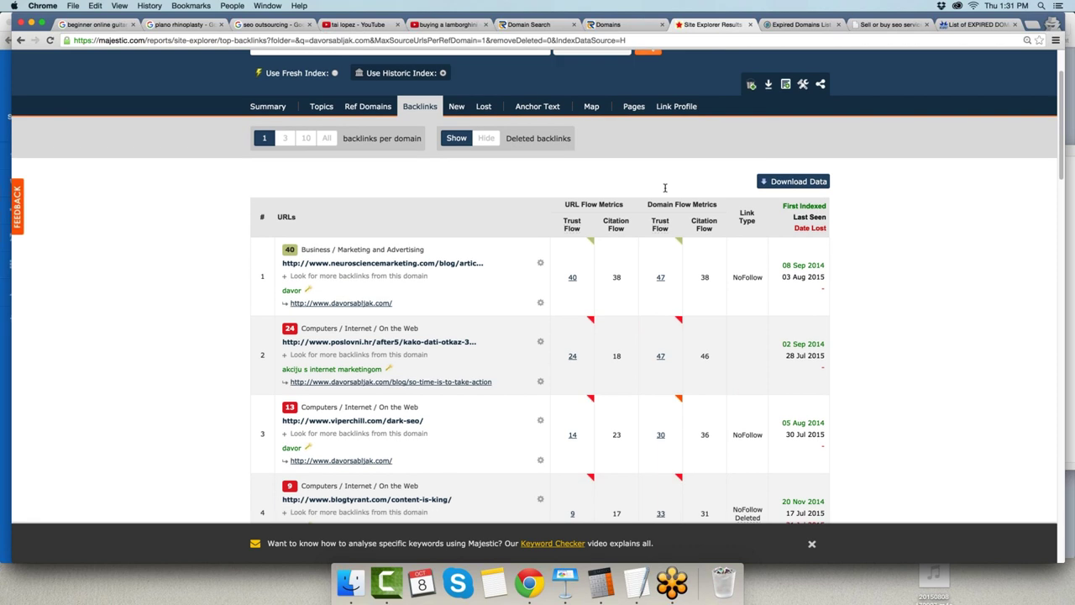
{"action": "scroll", "coordinate": [666, 191], "scroll_direction": "down", "scroll_amount": 3}
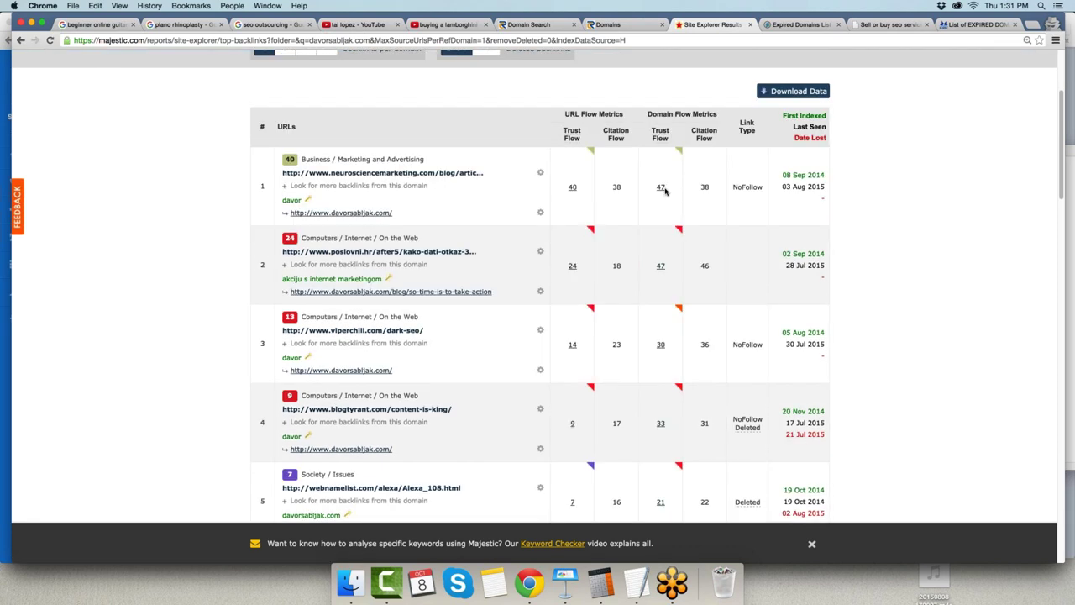
{"action": "scroll", "coordinate": [665, 190], "scroll_direction": "down", "scroll_amount": 3}
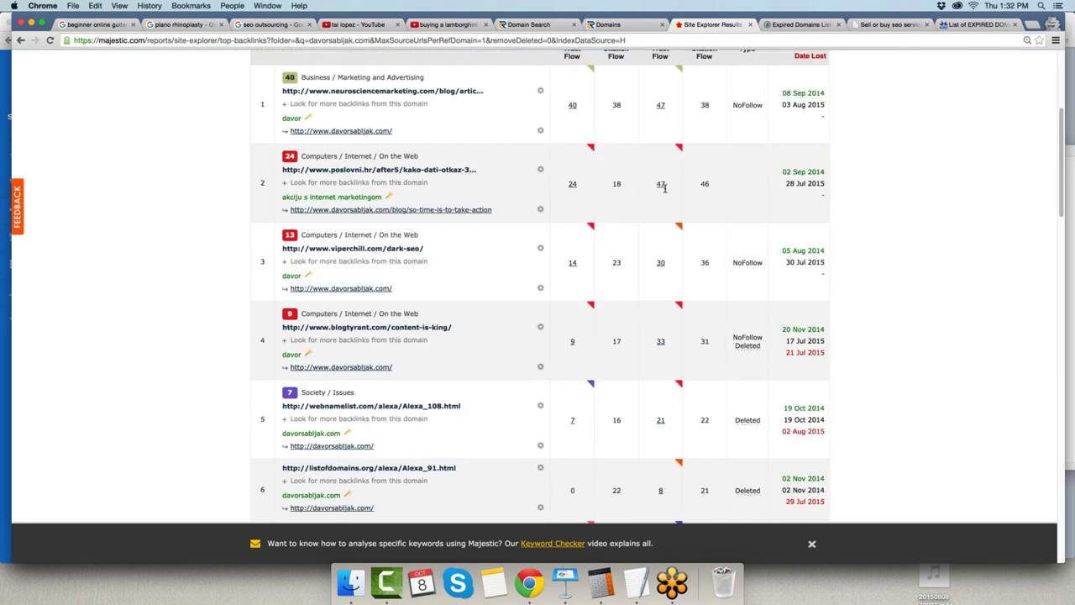
{"action": "scroll", "coordinate": [666, 190], "scroll_direction": "down", "scroll_amount": 5}
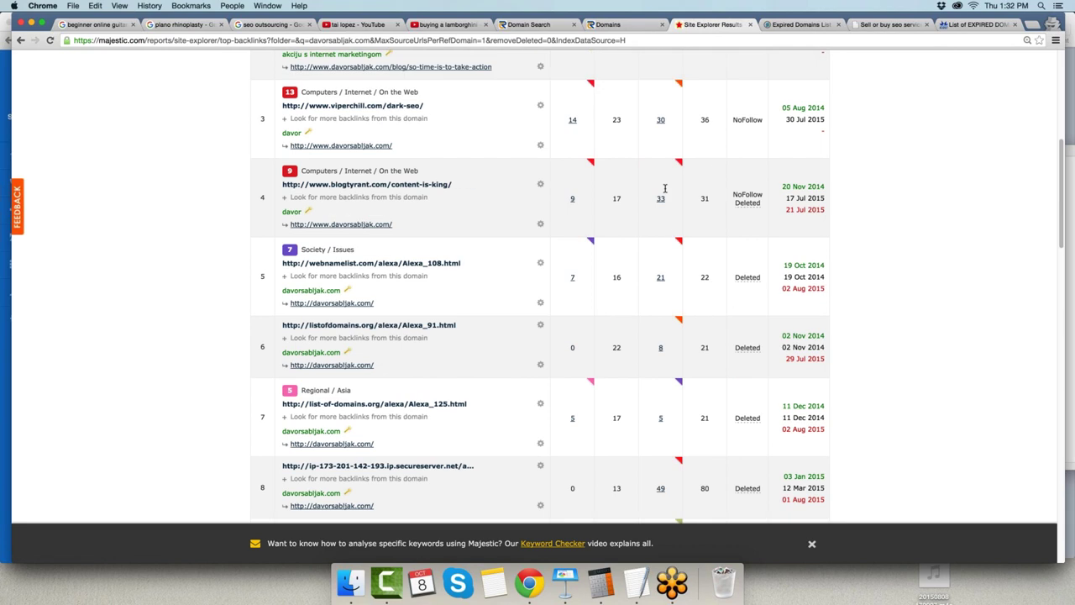
{"action": "scroll", "coordinate": [666, 191], "scroll_direction": "down", "scroll_amount": 3}
{"action": "scroll", "coordinate": [666, 191], "scroll_direction": "down", "scroll_amount": 5}
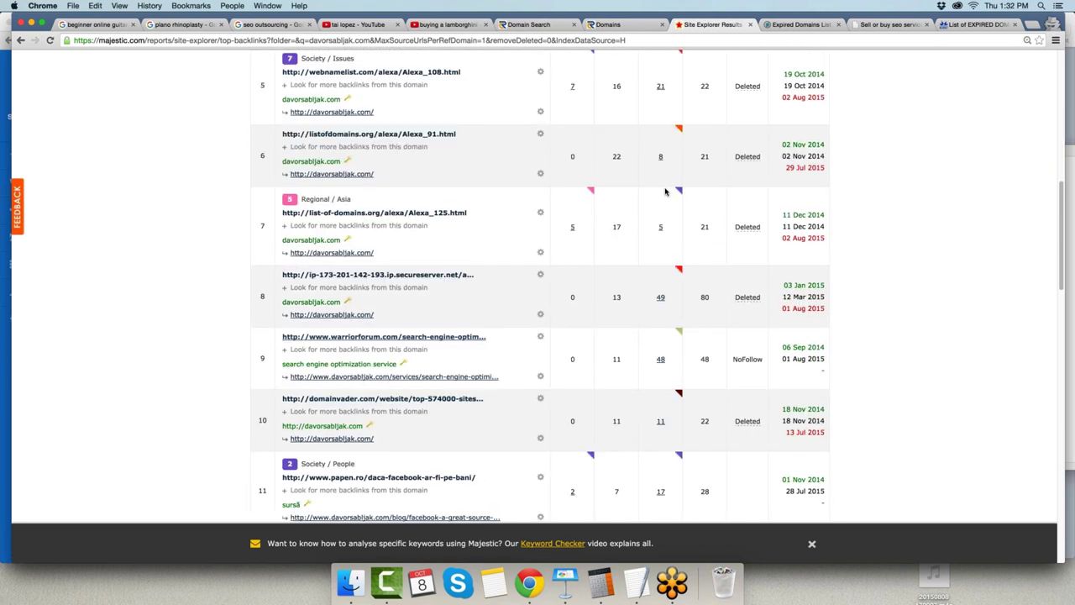
{"action": "scroll", "coordinate": [665, 191], "scroll_direction": "down", "scroll_amount": 6}
{"action": "scroll", "coordinate": [665, 191], "scroll_direction": "down", "scroll_amount": 10}
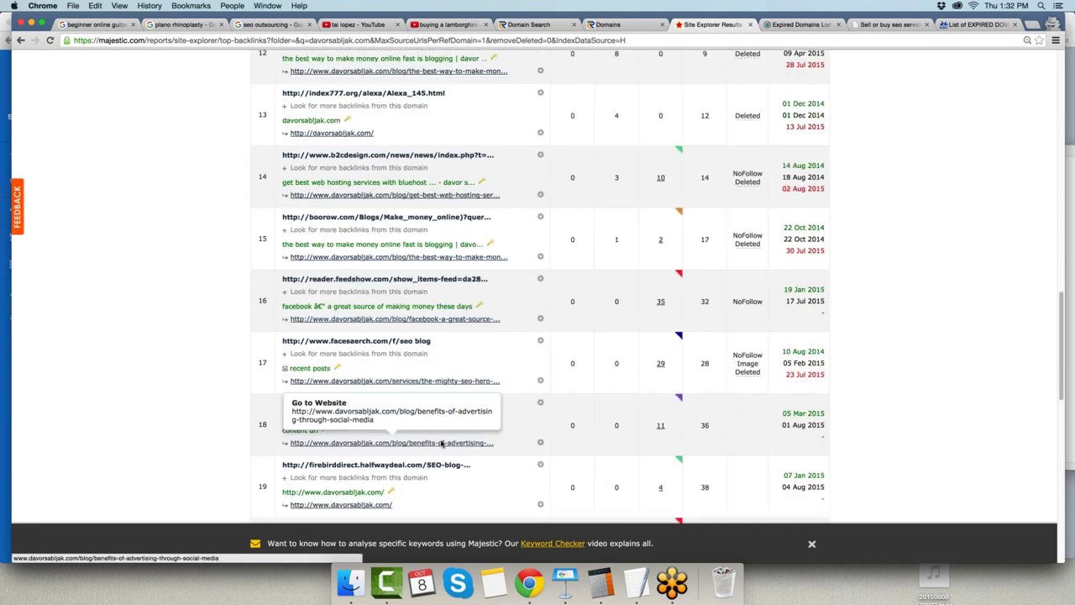
{"action": "scroll", "coordinate": [441, 444], "scroll_direction": "down", "scroll_amount": 2}
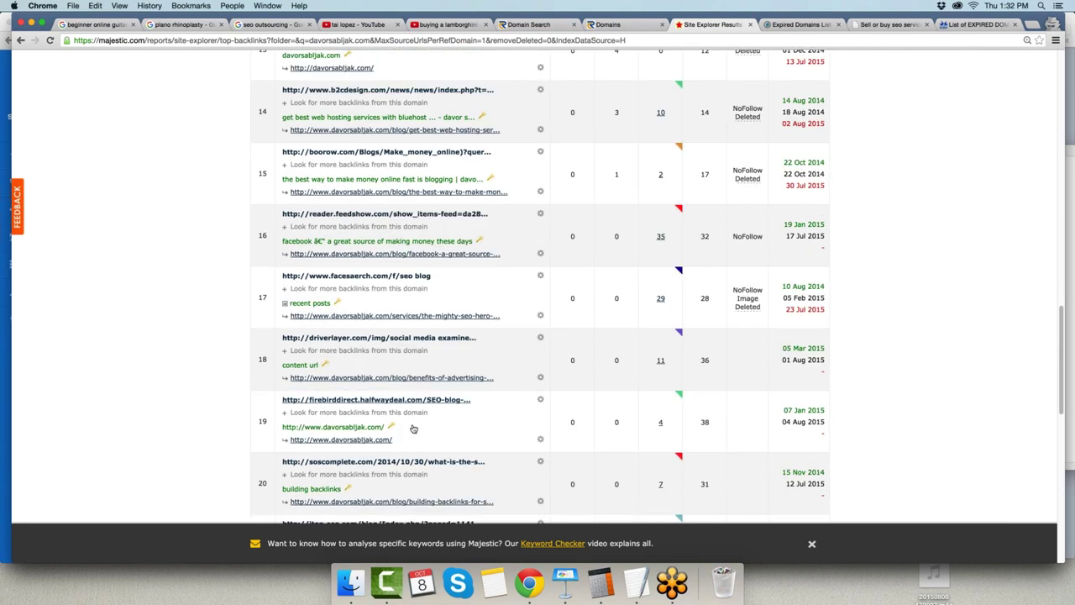
{"action": "scroll", "coordinate": [412, 428], "scroll_direction": "down", "scroll_amount": 7}
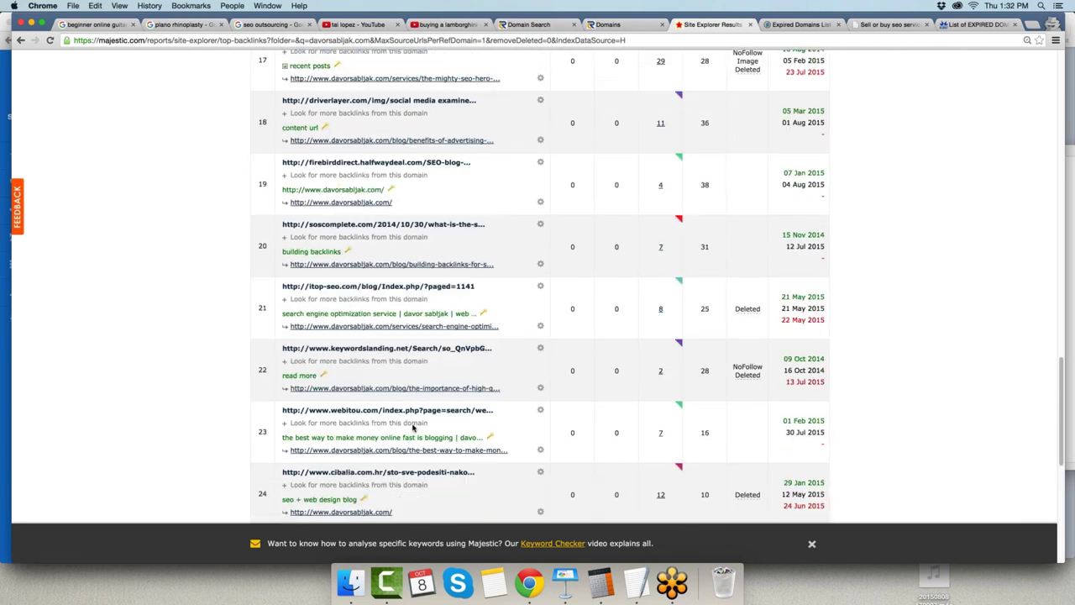
{"action": "scroll", "coordinate": [412, 428], "scroll_direction": "down", "scroll_amount": 13}
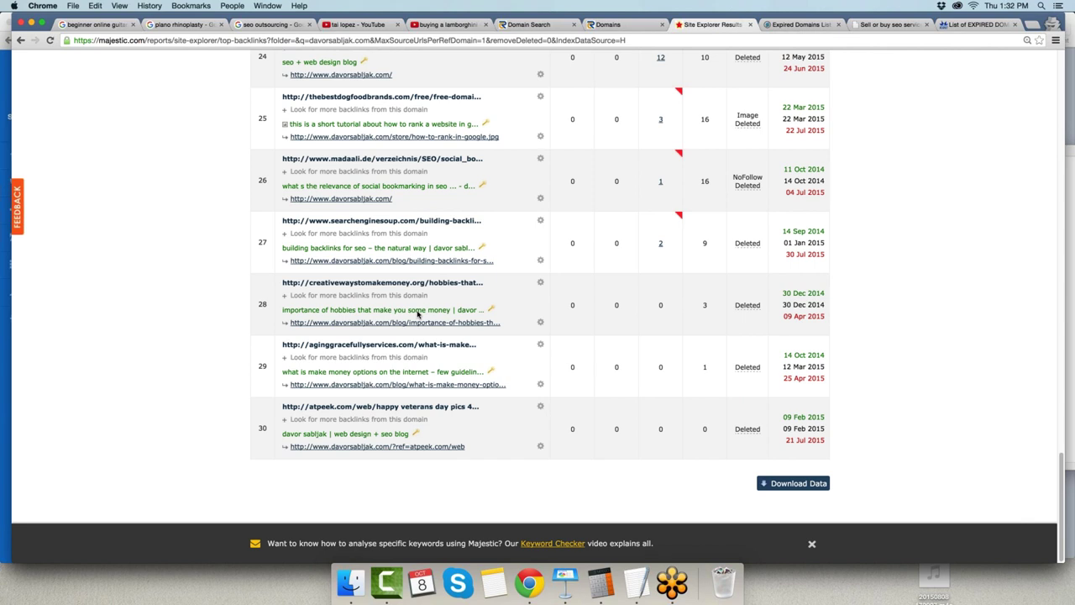
{"action": "scroll", "coordinate": [417, 315], "scroll_direction": "up", "scroll_amount": 10}
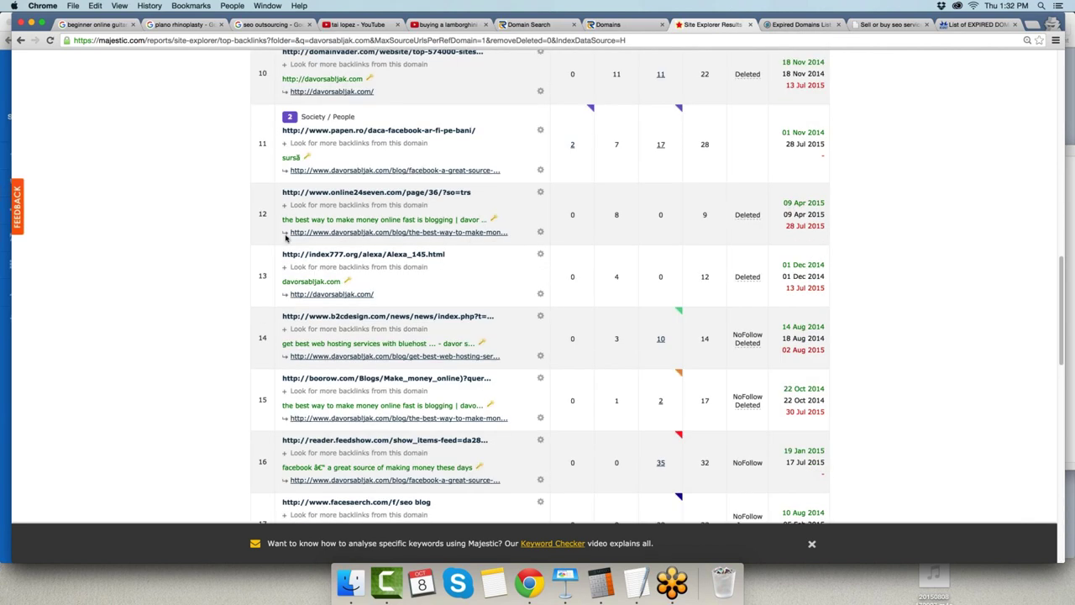
Inspect the target URL of the online24seven.com backlink at a larger size, highlighting its blog path
{"action": "left_click_drag", "start_coordinate": [285, 233], "coordinate": [501, 238]}
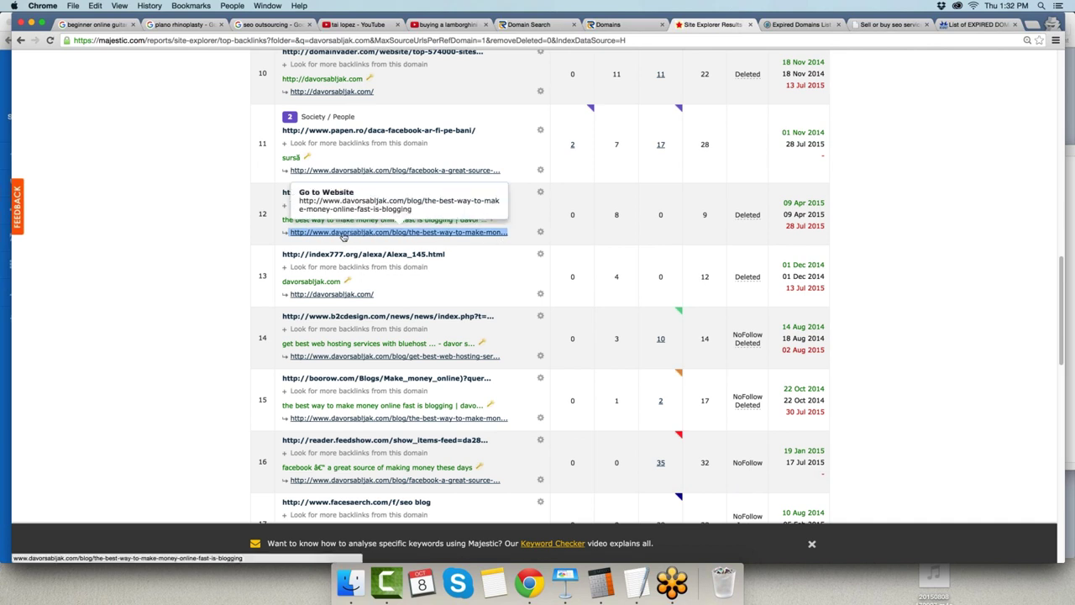
{"action": "key", "text": "super+equal"}
{"action": "key", "text": "super+equal"}
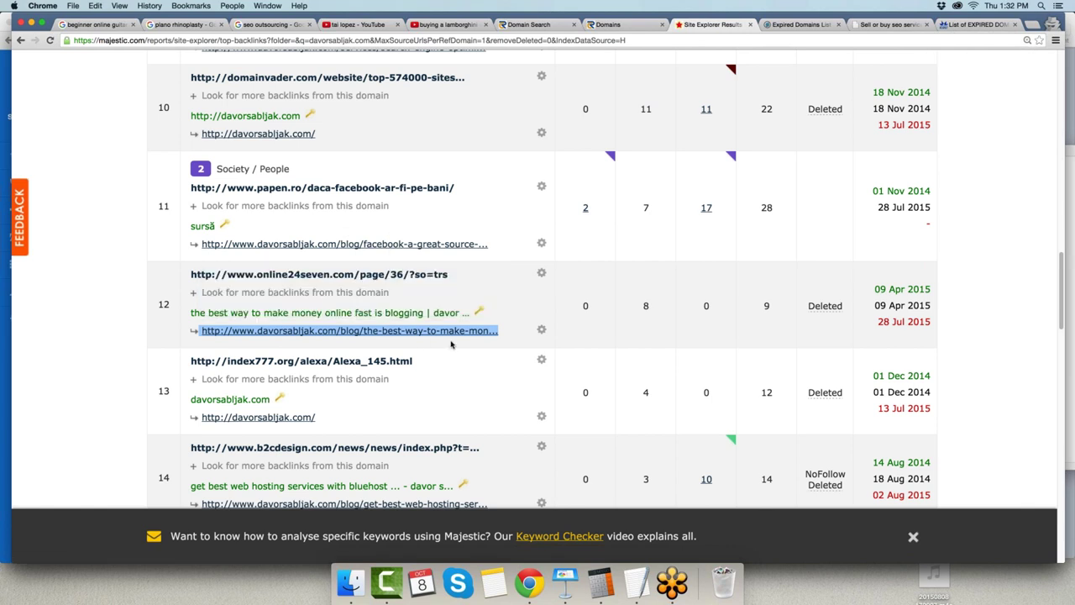
{"action": "left_click", "coordinate": [398, 343]}
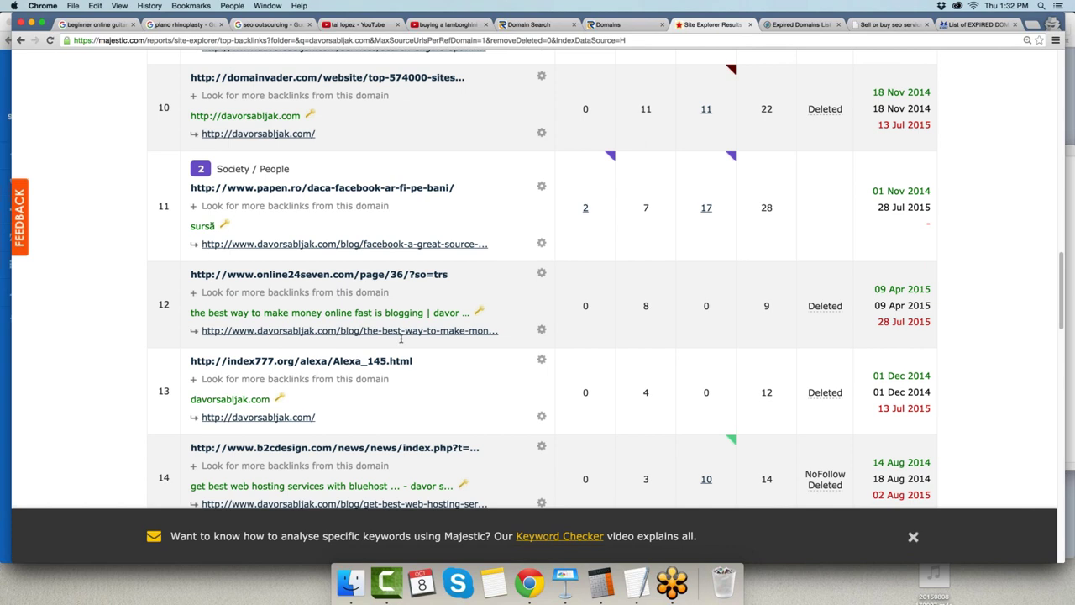
{"action": "left_click_drag", "start_coordinate": [498, 332], "coordinate": [347, 333]}
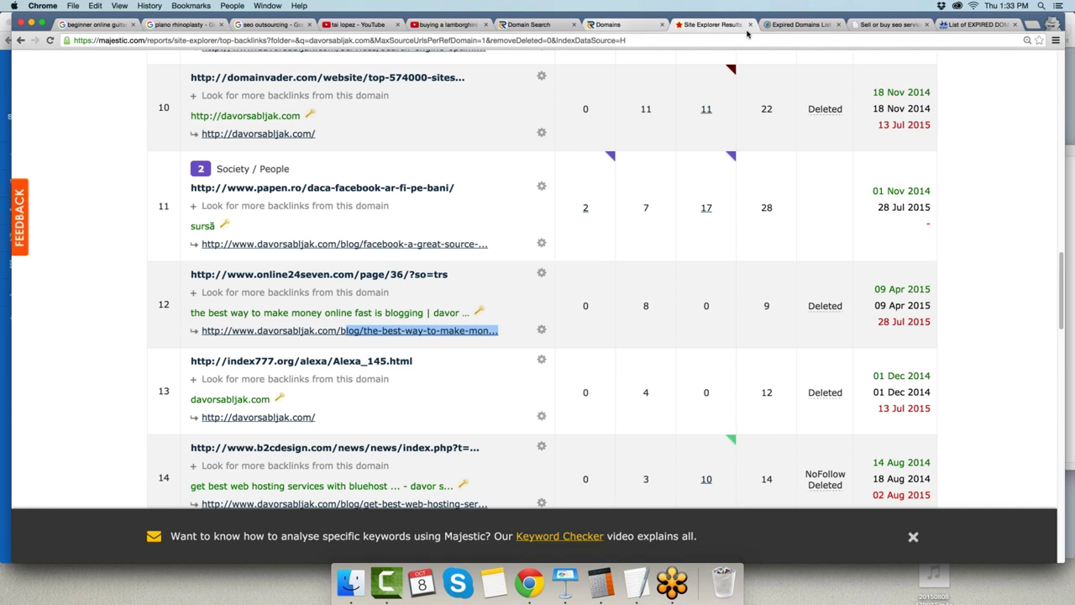
{"action": "left_click", "coordinate": [626, 29]}
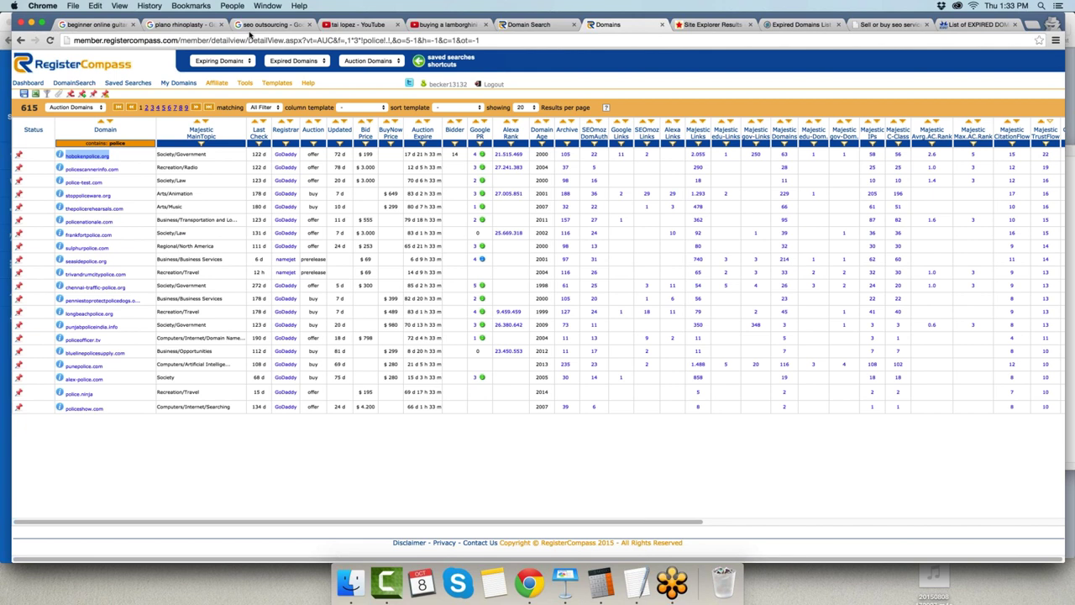
{"action": "right_click", "coordinate": [529, 582]}
{"action": "left_click", "coordinate": [525, 459]}
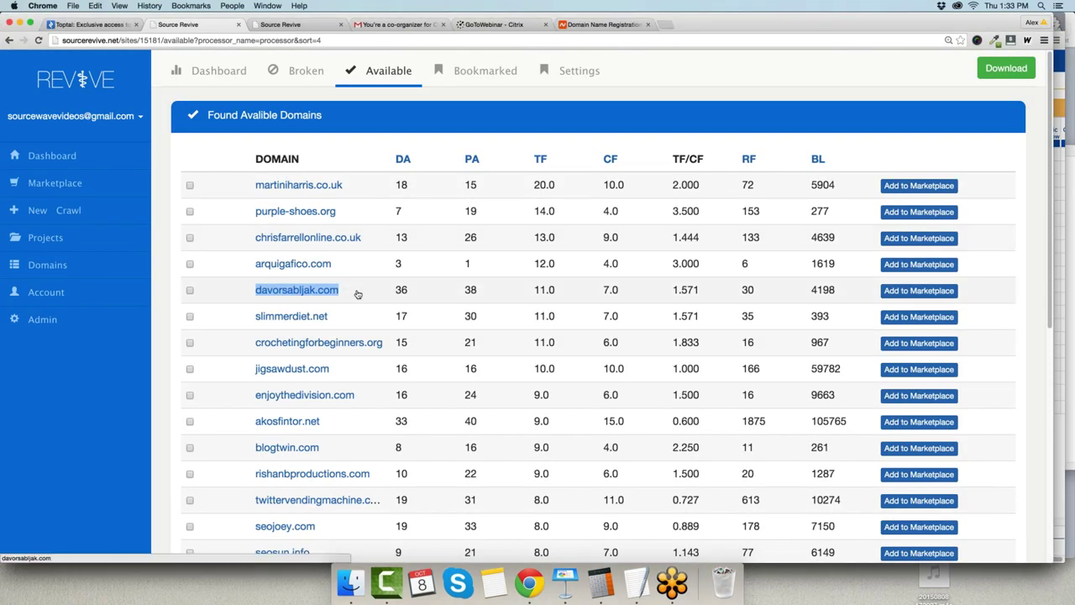
{"action": "right_click", "coordinate": [530, 582]}
{"action": "left_click", "coordinate": [555, 453]}
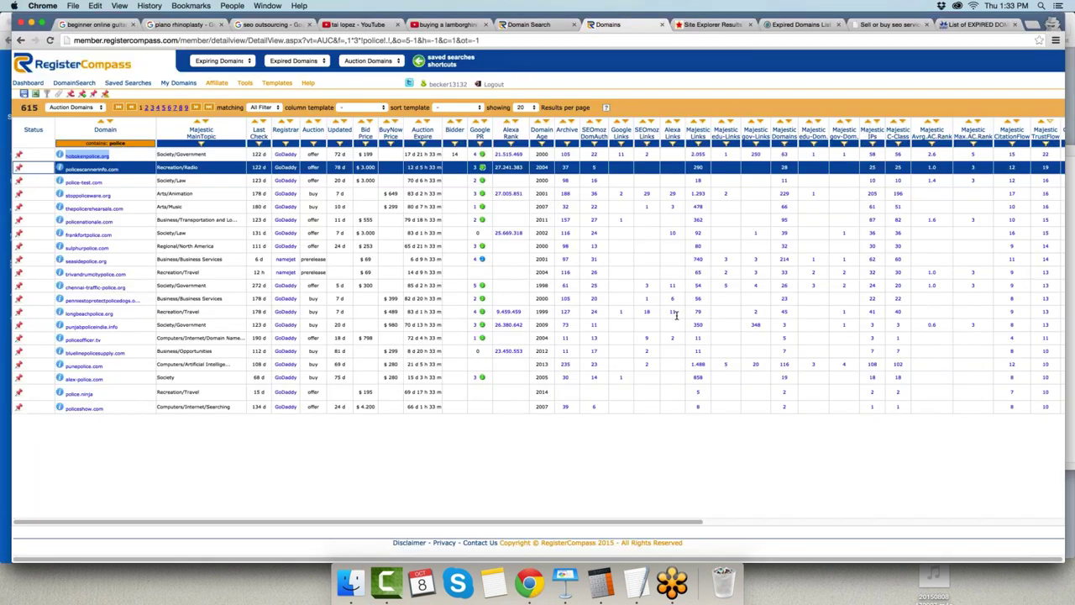
{"action": "left_click", "coordinate": [711, 25]}
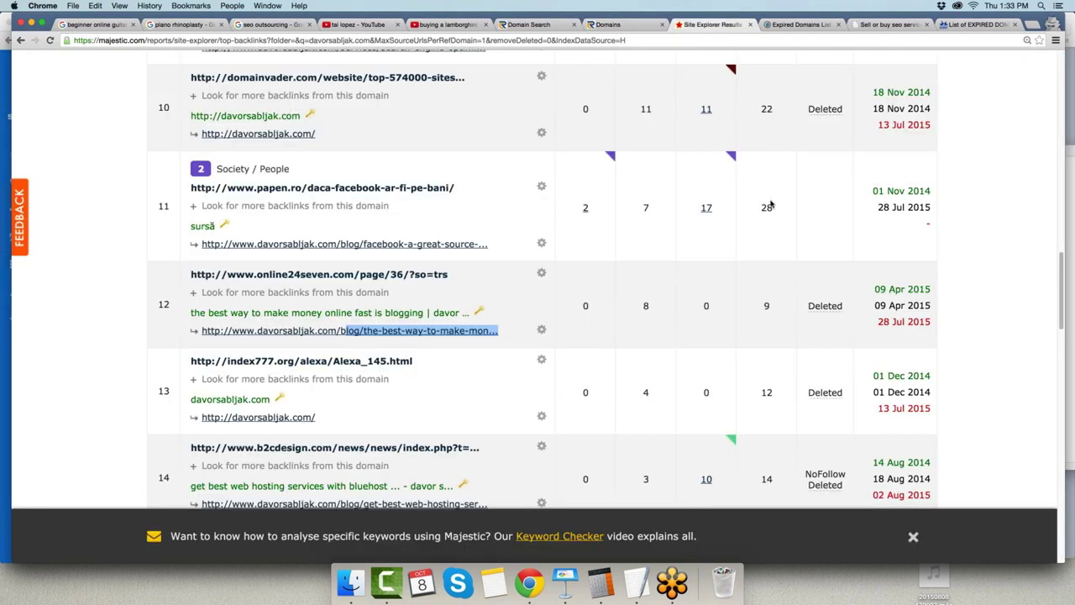
Restore the smaller page size and download the domain's backlinks from Majestic as a CSV file
{"action": "scroll", "coordinate": [770, 204], "scroll_direction": "up", "scroll_amount": 15}
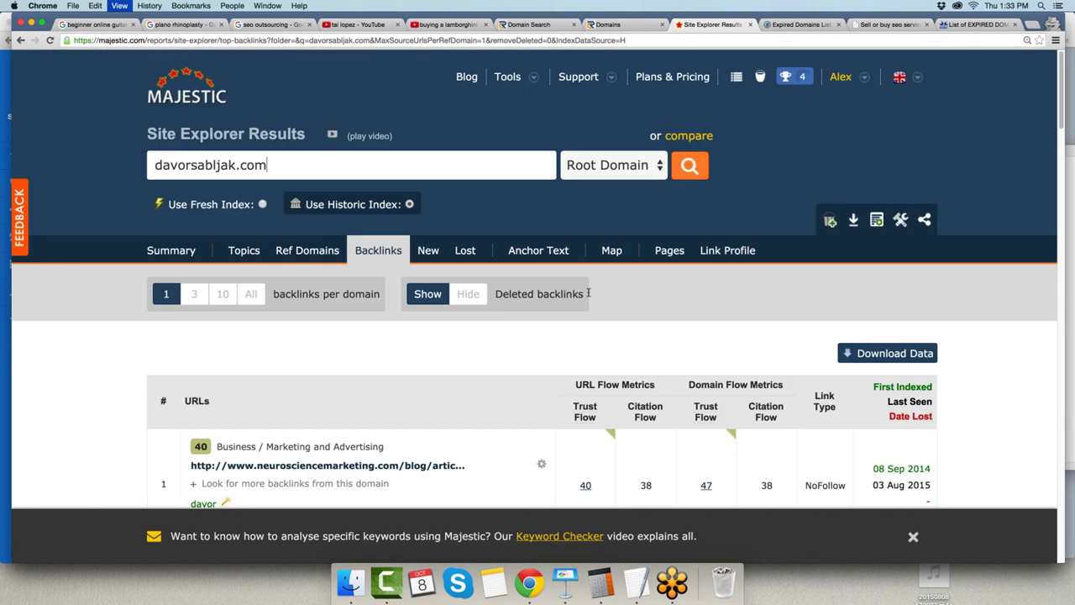
{"action": "key", "text": "super+minus"}
{"action": "key", "text": "super+minus"}
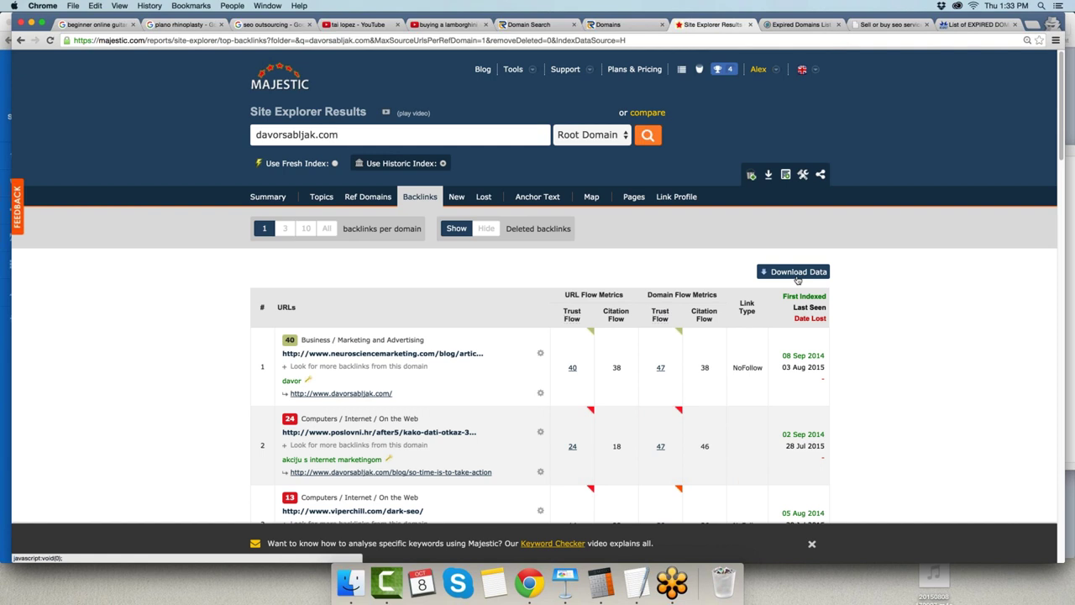
{"action": "left_click", "coordinate": [795, 272]}
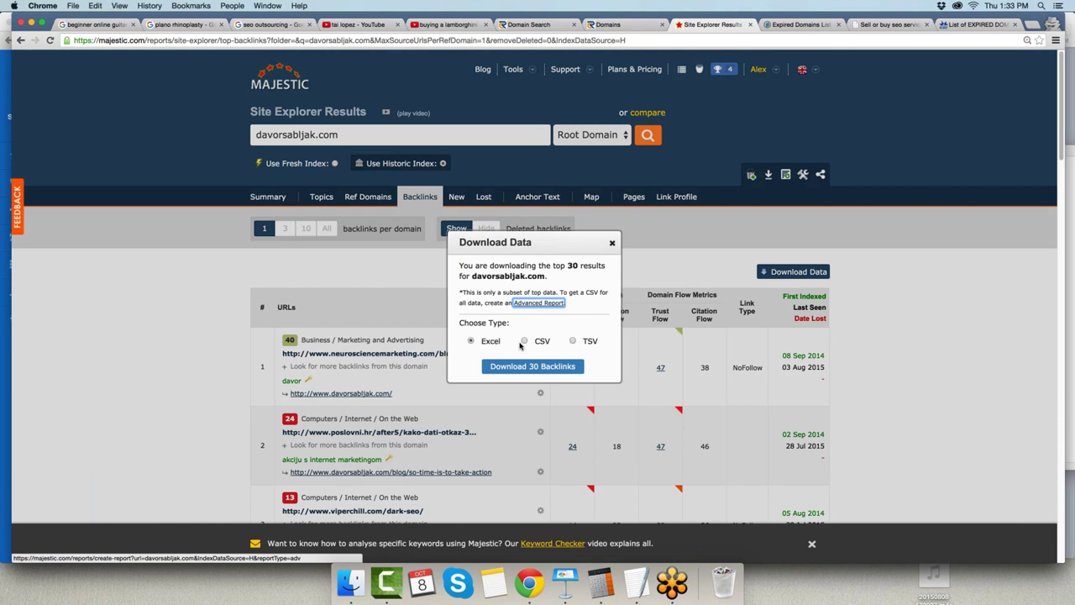
{"action": "left_click", "coordinate": [525, 342]}
{"action": "left_click", "coordinate": [525, 341]}
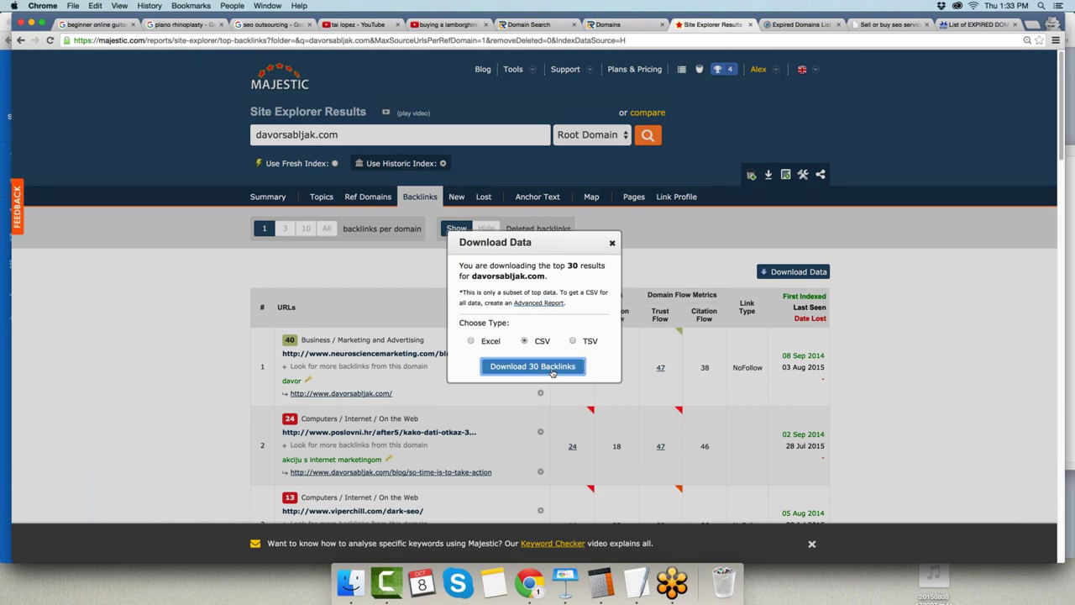
{"action": "left_click", "coordinate": [552, 368]}
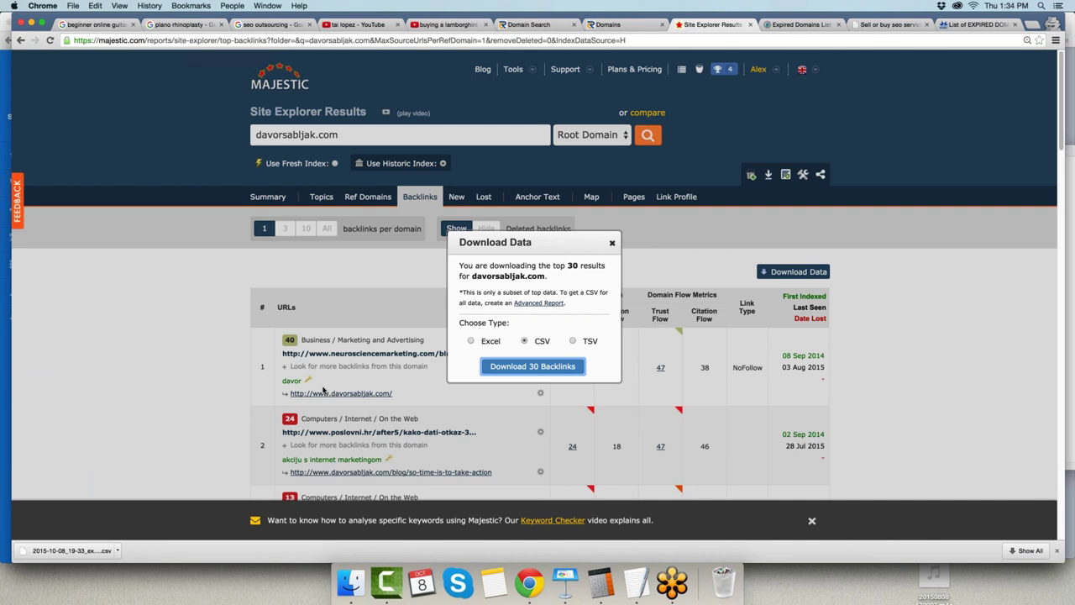
Look over the DomCop home page and Moonsy's expired domains list, and try to sort that list by TF
{"action": "left_click", "coordinate": [798, 24]}
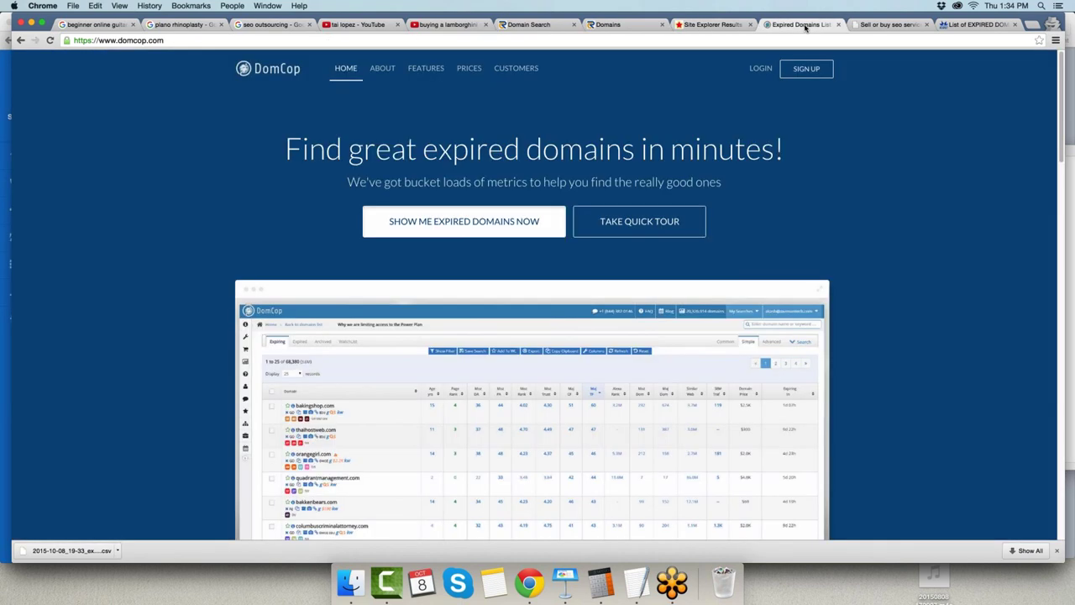
{"action": "scroll", "coordinate": [451, 340], "scroll_direction": "down", "scroll_amount": 3}
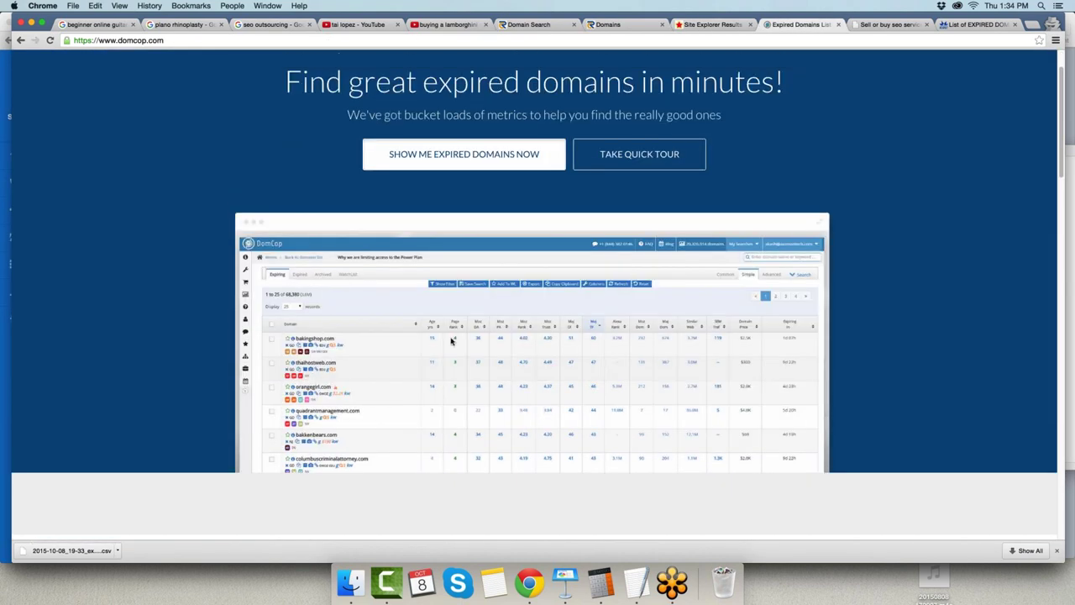
{"action": "scroll", "coordinate": [548, 204], "scroll_direction": "up", "scroll_amount": 3}
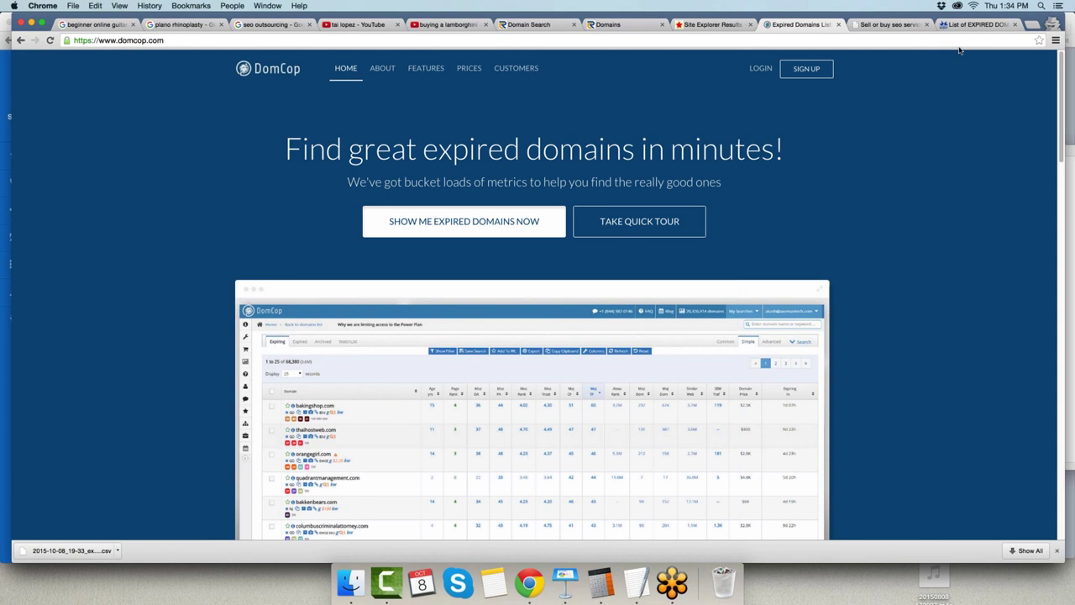
{"action": "left_click", "coordinate": [975, 25]}
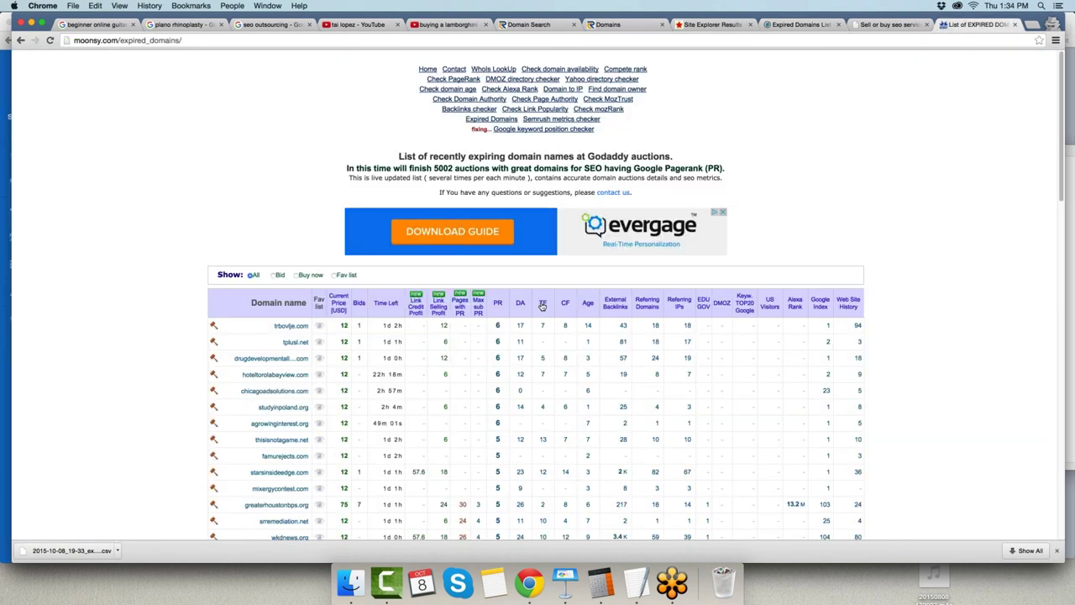
{"action": "left_click", "coordinate": [542, 304]}
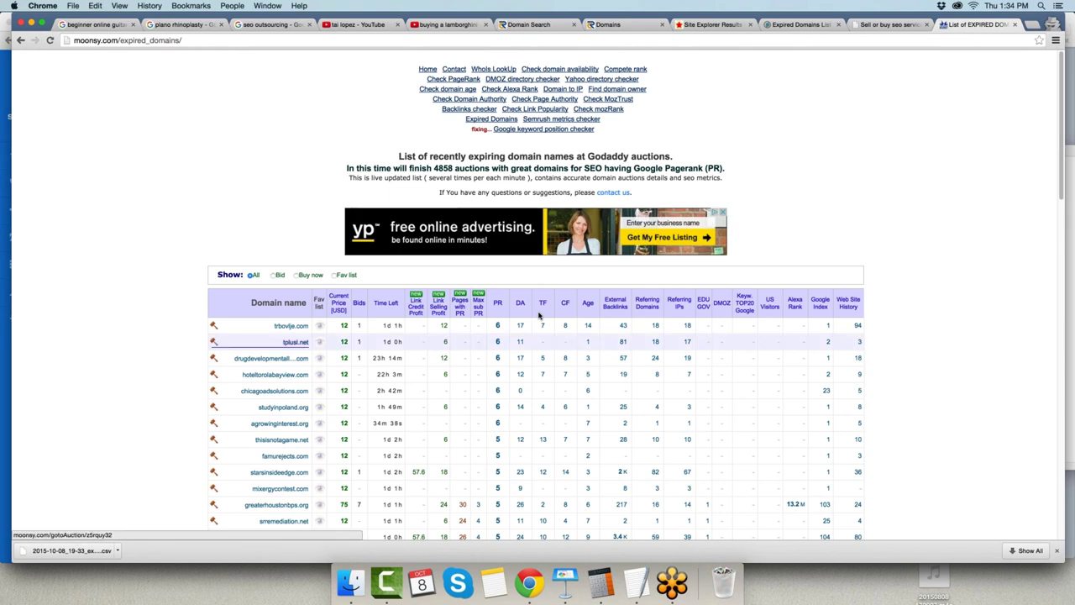
Download the Majestic backlinks CSV again and select the source URLs in A2:A31 in OpenOffice Calc
{"action": "left_click", "coordinate": [700, 25]}
{"action": "left_click", "coordinate": [532, 370]}
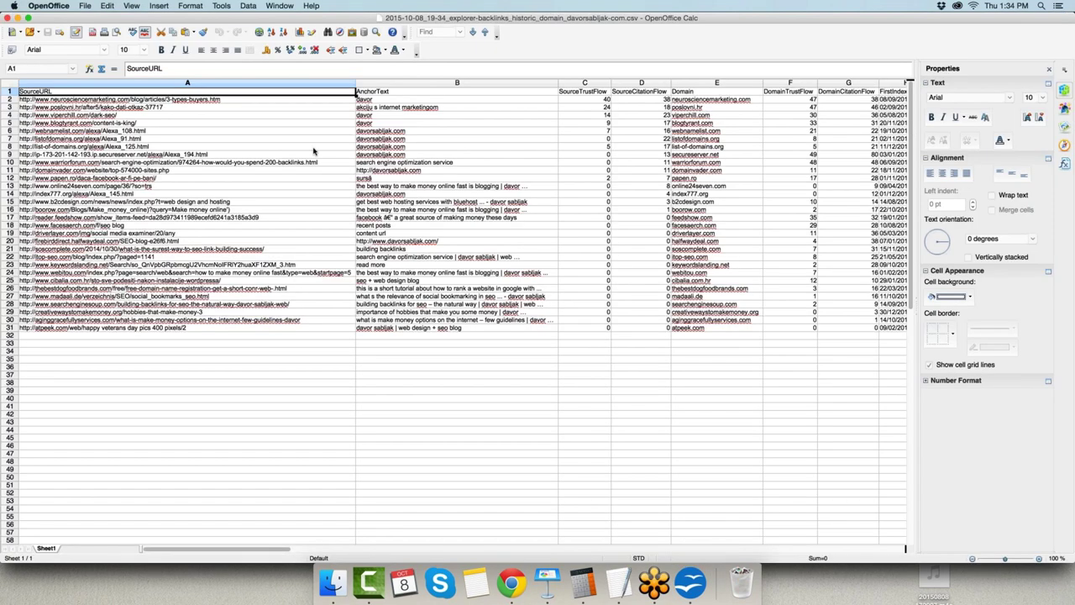
{"action": "left_click", "coordinate": [231, 99]}
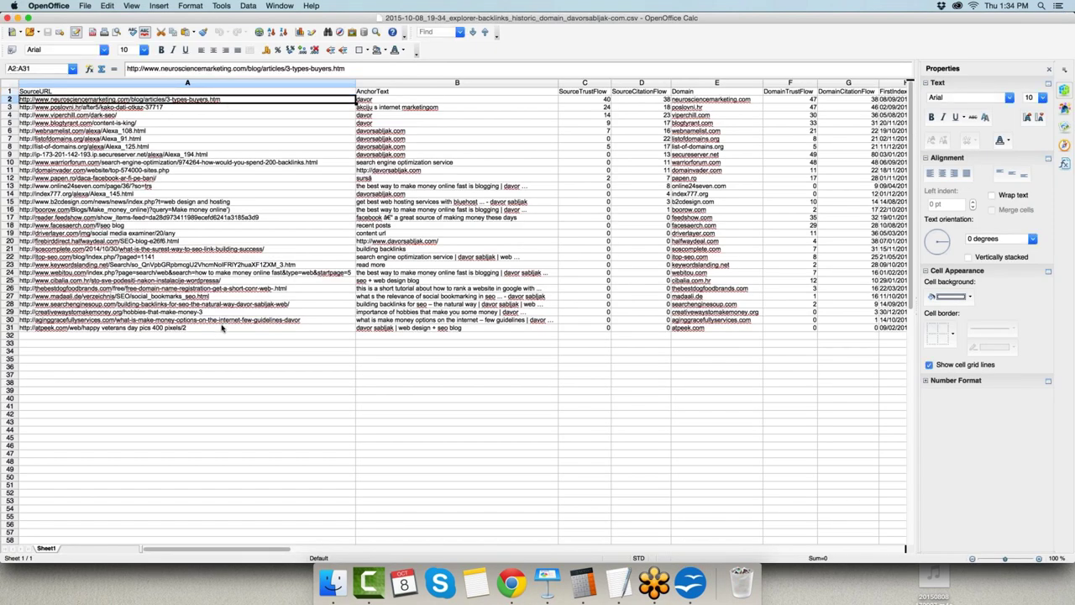
{"action": "left_click", "coordinate": [225, 327], "text": "shift"}
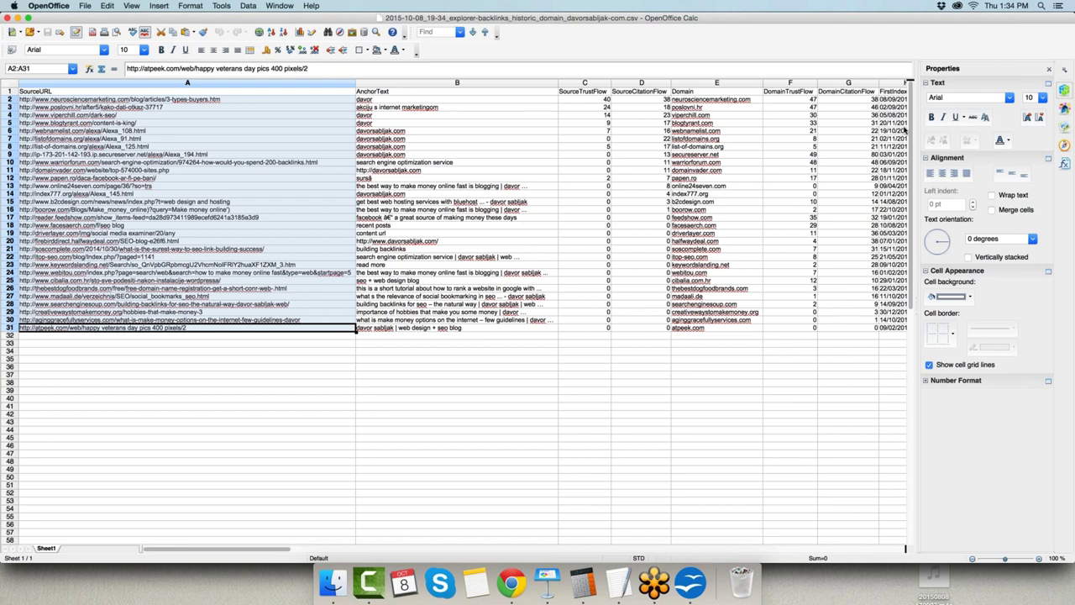
Copy the selected source URLs into the URL list of a new URL crawl in Source Revive
{"action": "key", "text": "super+Tab"}
{"action": "left_click", "coordinate": [487, 259]}
{"action": "key", "text": "super+v"}
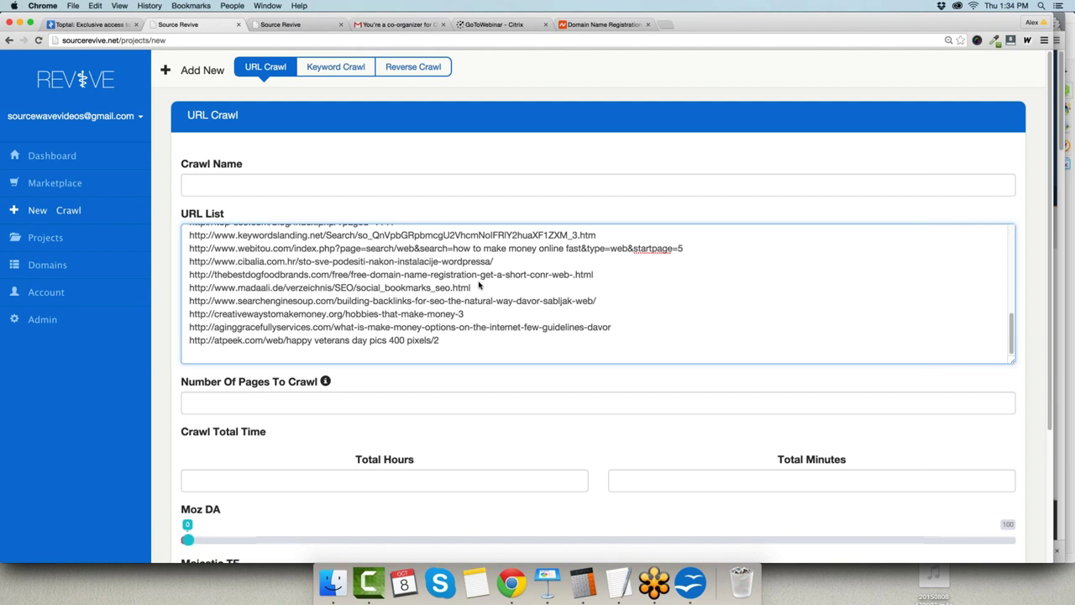
Set the number of pages to crawl to 100, name the crawl DFHBSDIGBSDIOGDSGG and submit it
{"action": "left_click", "coordinate": [331, 400]}
{"action": "type", "text": "100"}
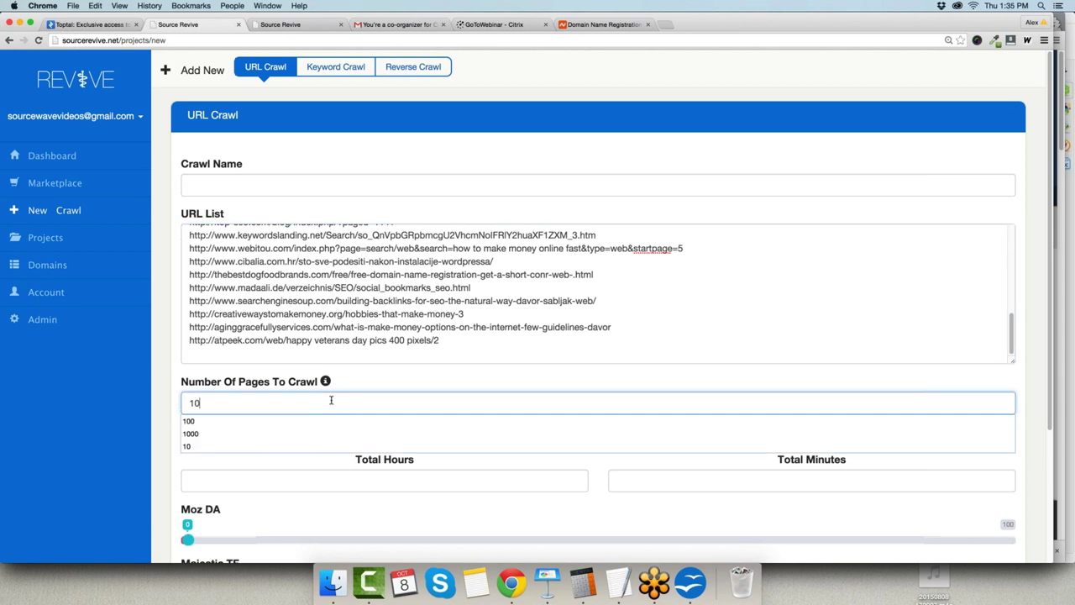
{"action": "key", "text": "shift+Tab"}
{"action": "key", "text": "shift+Tab"}
{"action": "type", "text": "DFHBSDIGBSDIOGDSGG"}
{"action": "scroll", "coordinate": [572, 503], "scroll_direction": "down", "scroll_amount": 3}
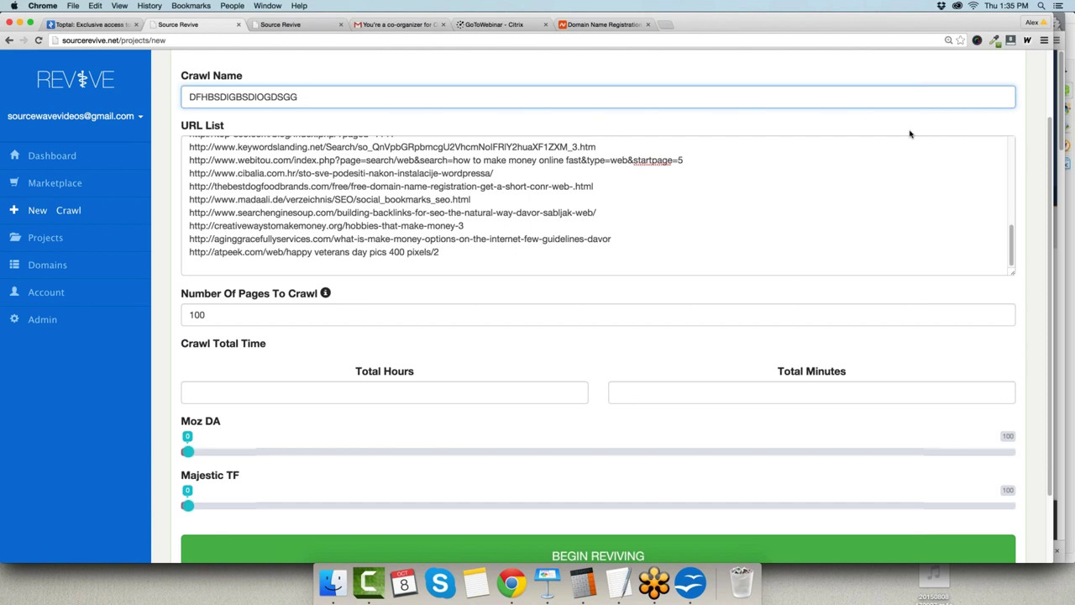
{"action": "key", "text": "Return"}
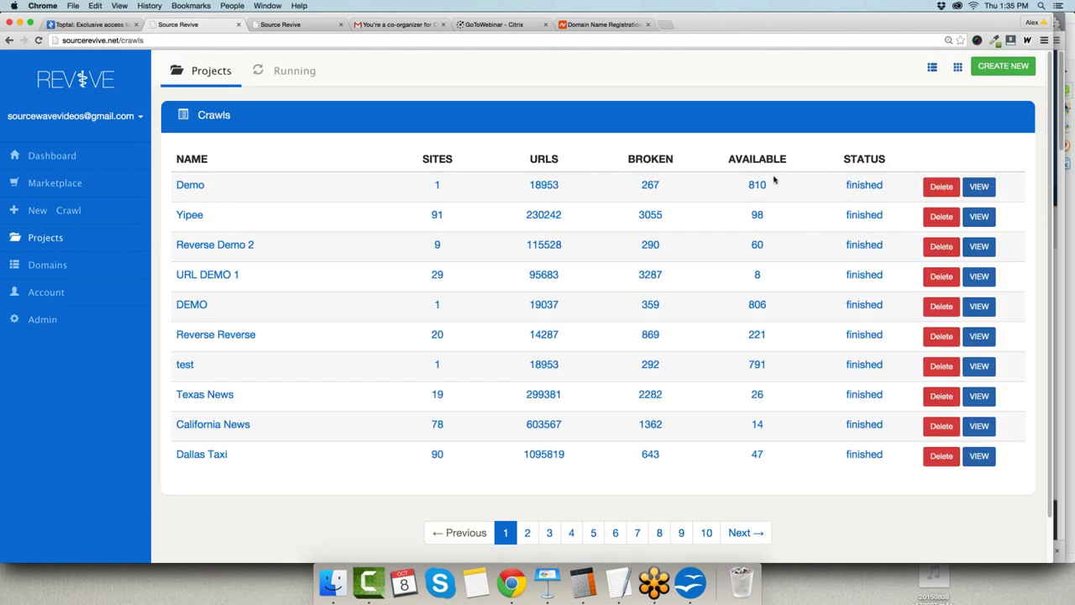
Switch to the pbnwebinar Keynote presentation and show slide 22, "How To Analyze Sites"
{"action": "left_click", "coordinate": [549, 585]}
{"action": "scroll", "coordinate": [42, 487], "scroll_direction": "down", "scroll_amount": 2}
{"action": "left_click", "coordinate": [44, 460]}
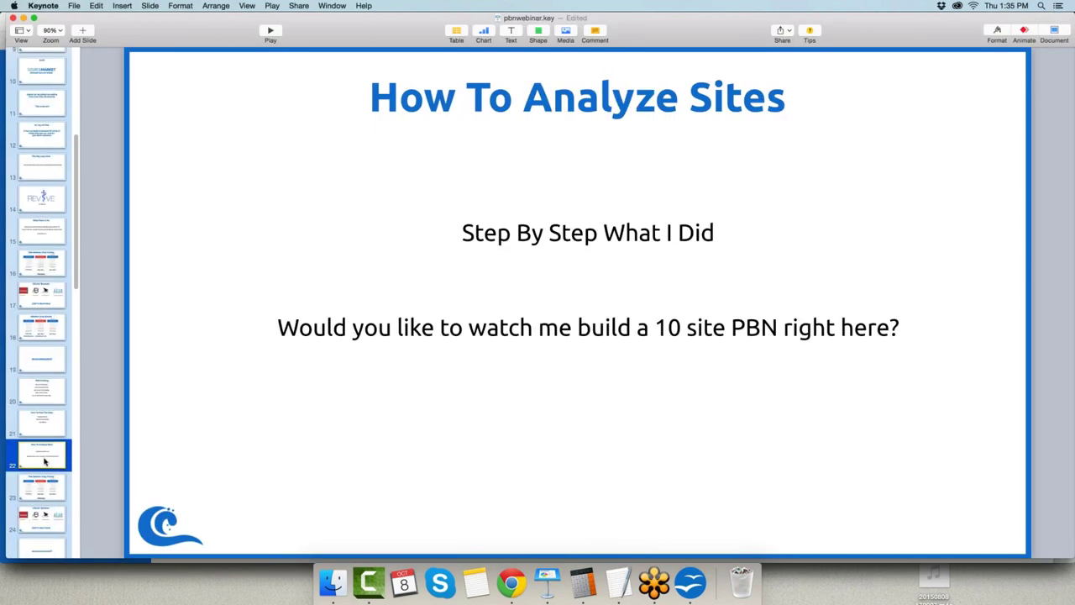